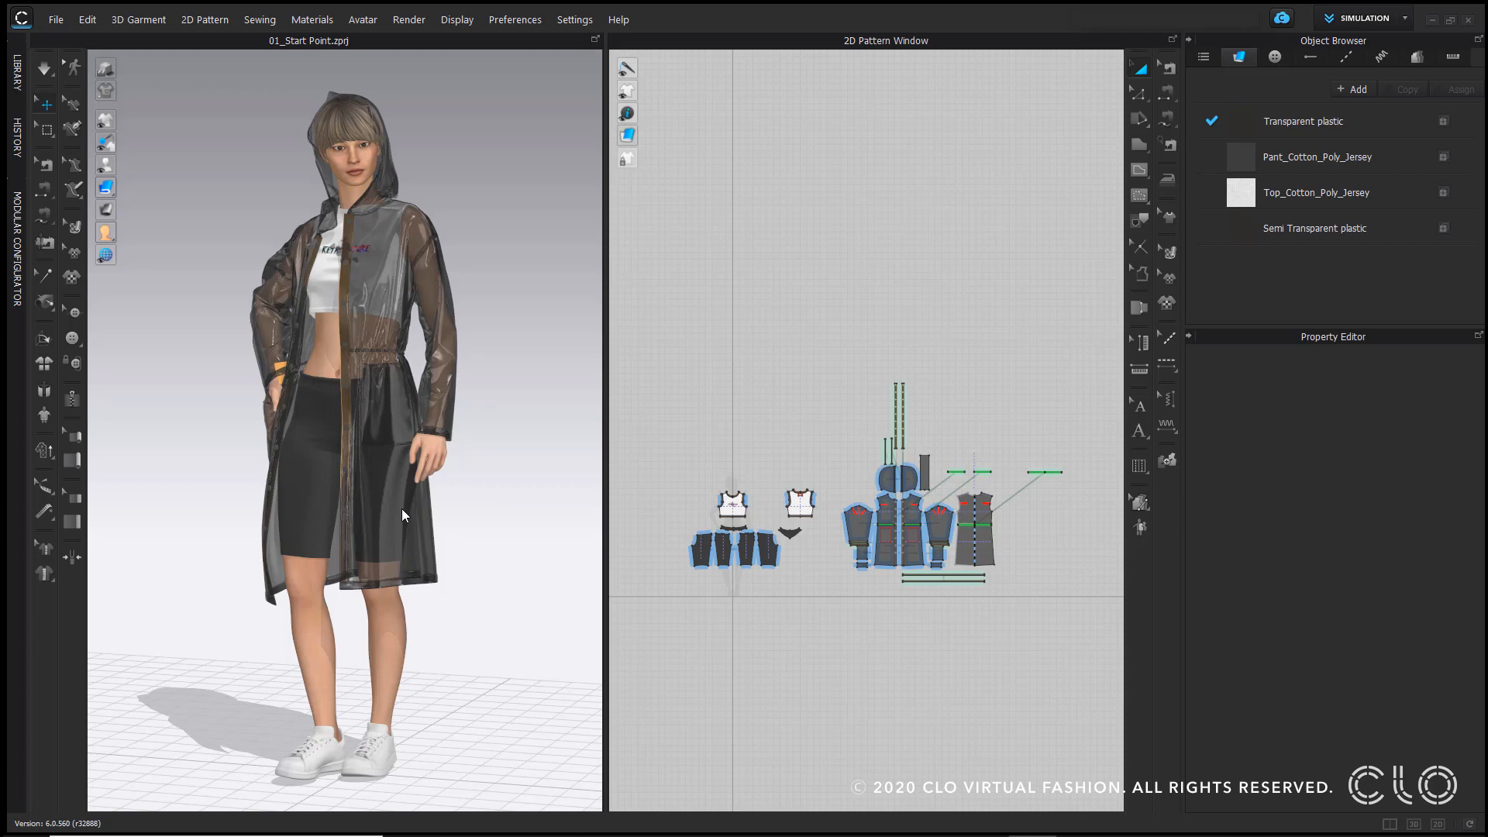
Step: Inspect the Transparent plastic material's properties, then deselect it
right_drag(401, 509, 271, 507)
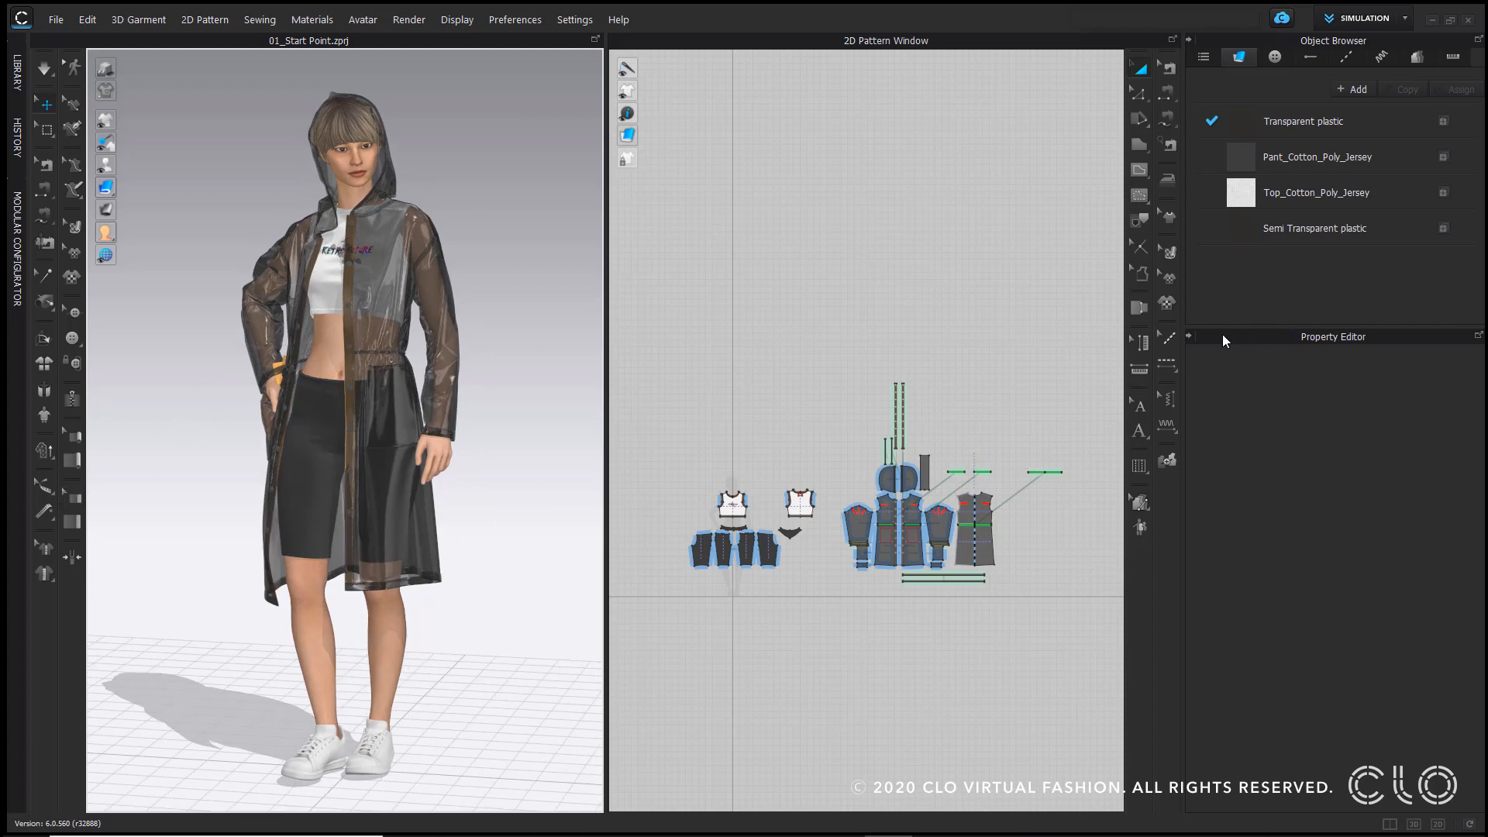
click(1297, 123)
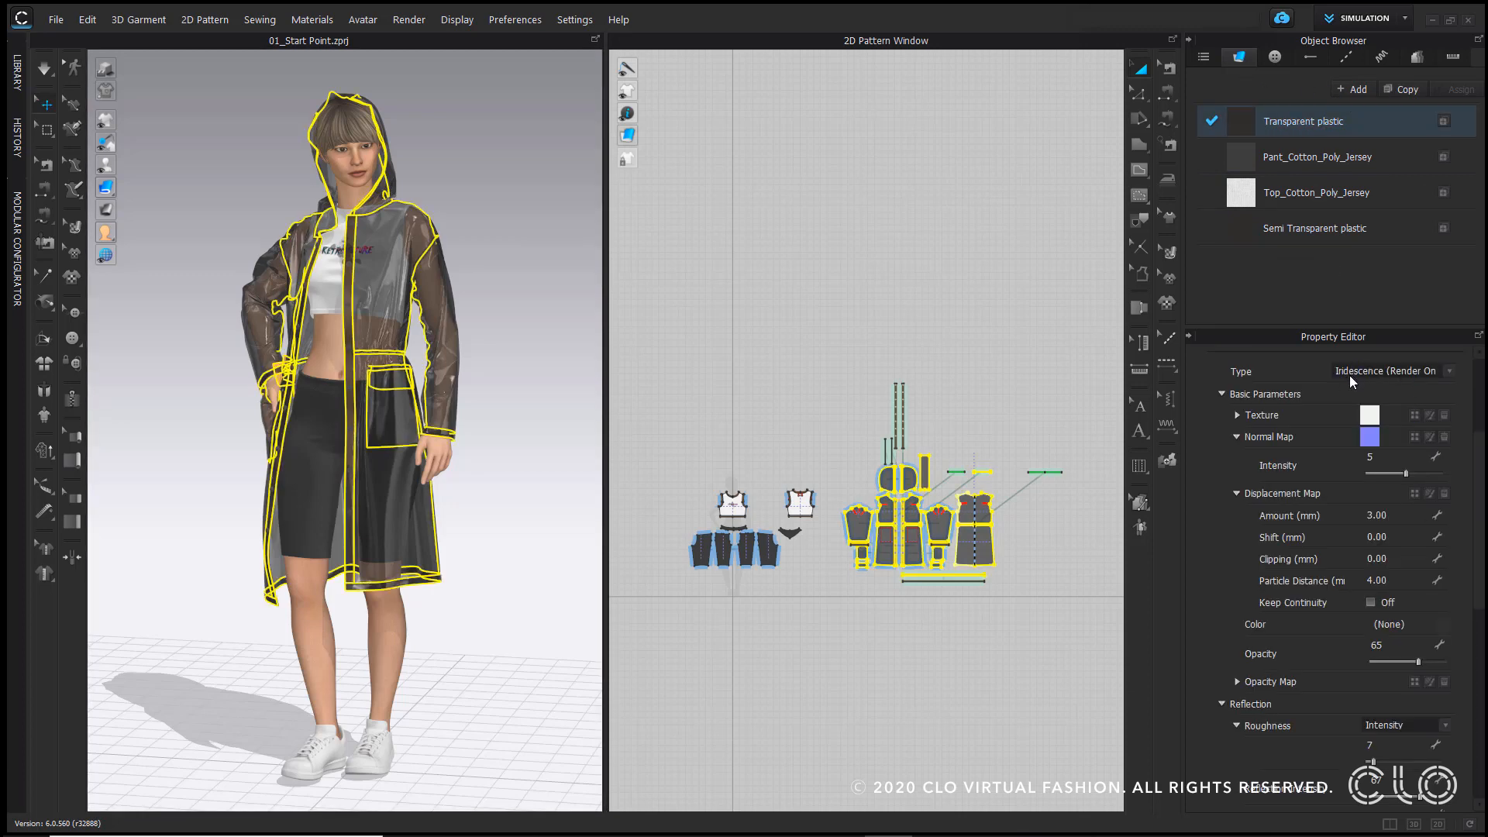
click(765, 285)
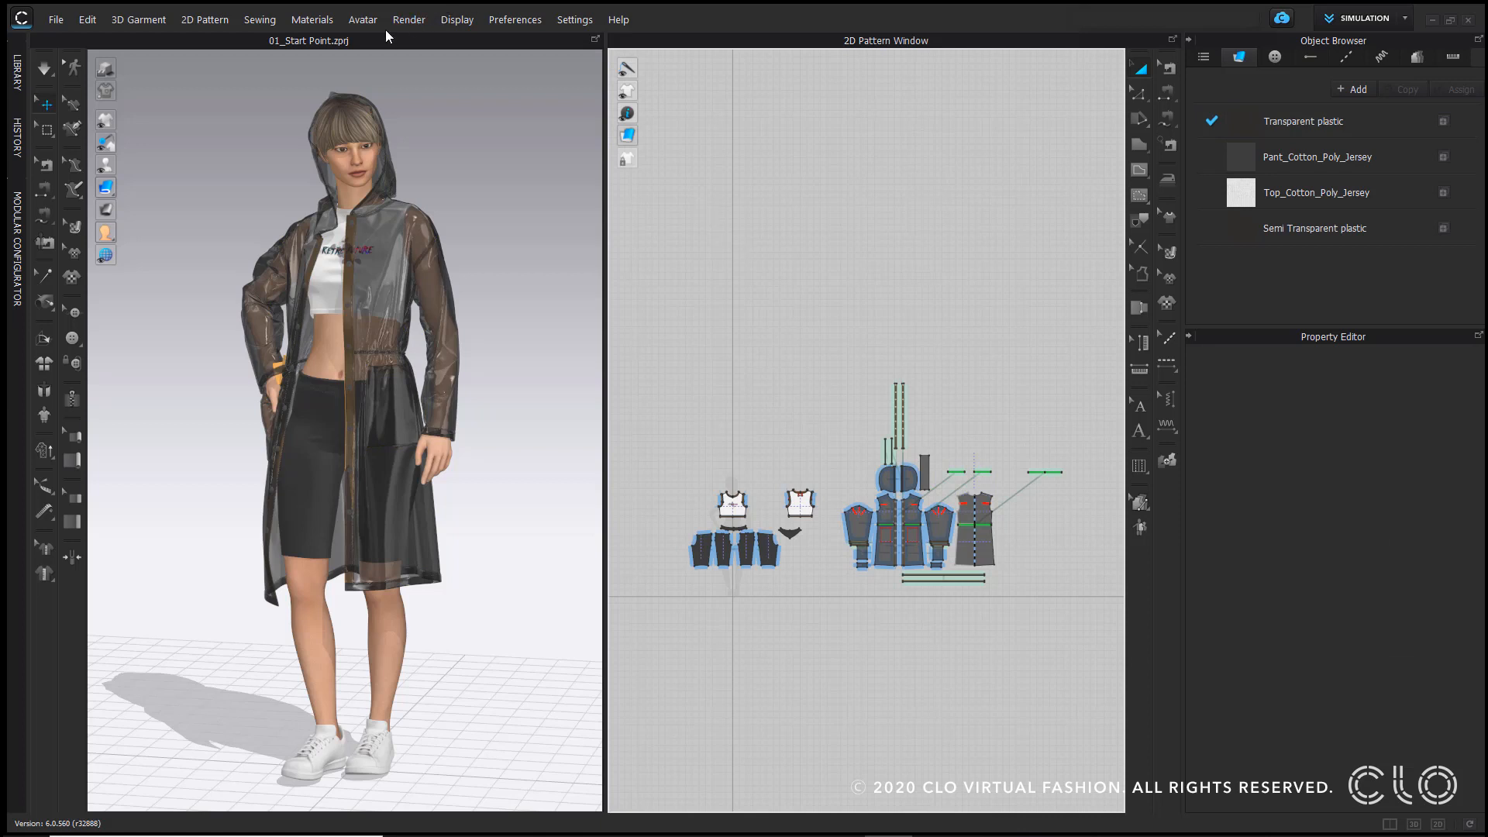
Step: Start an interactive render and open its image/video render settings
click(409, 20)
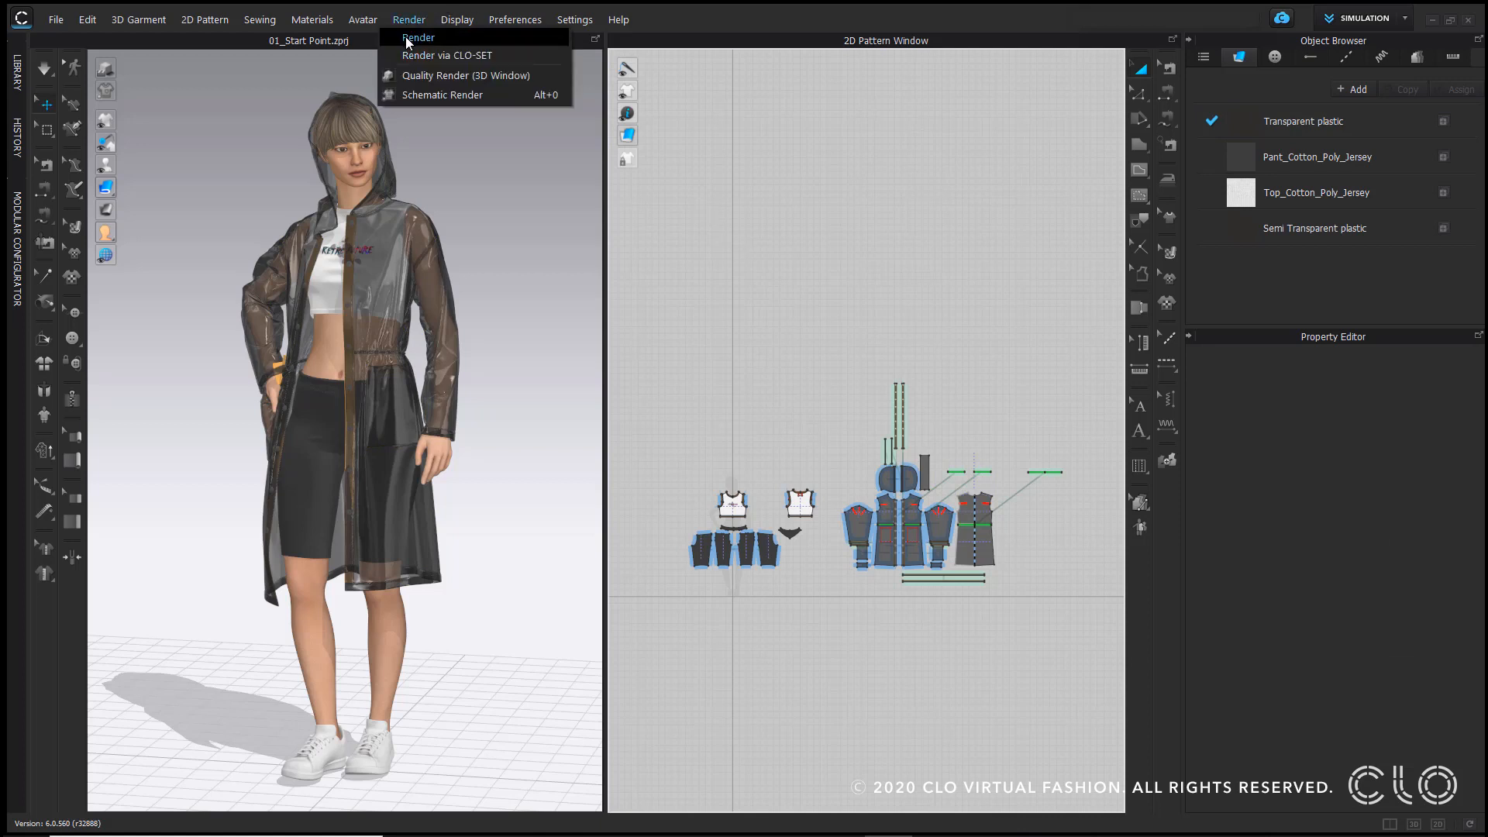
click(406, 37)
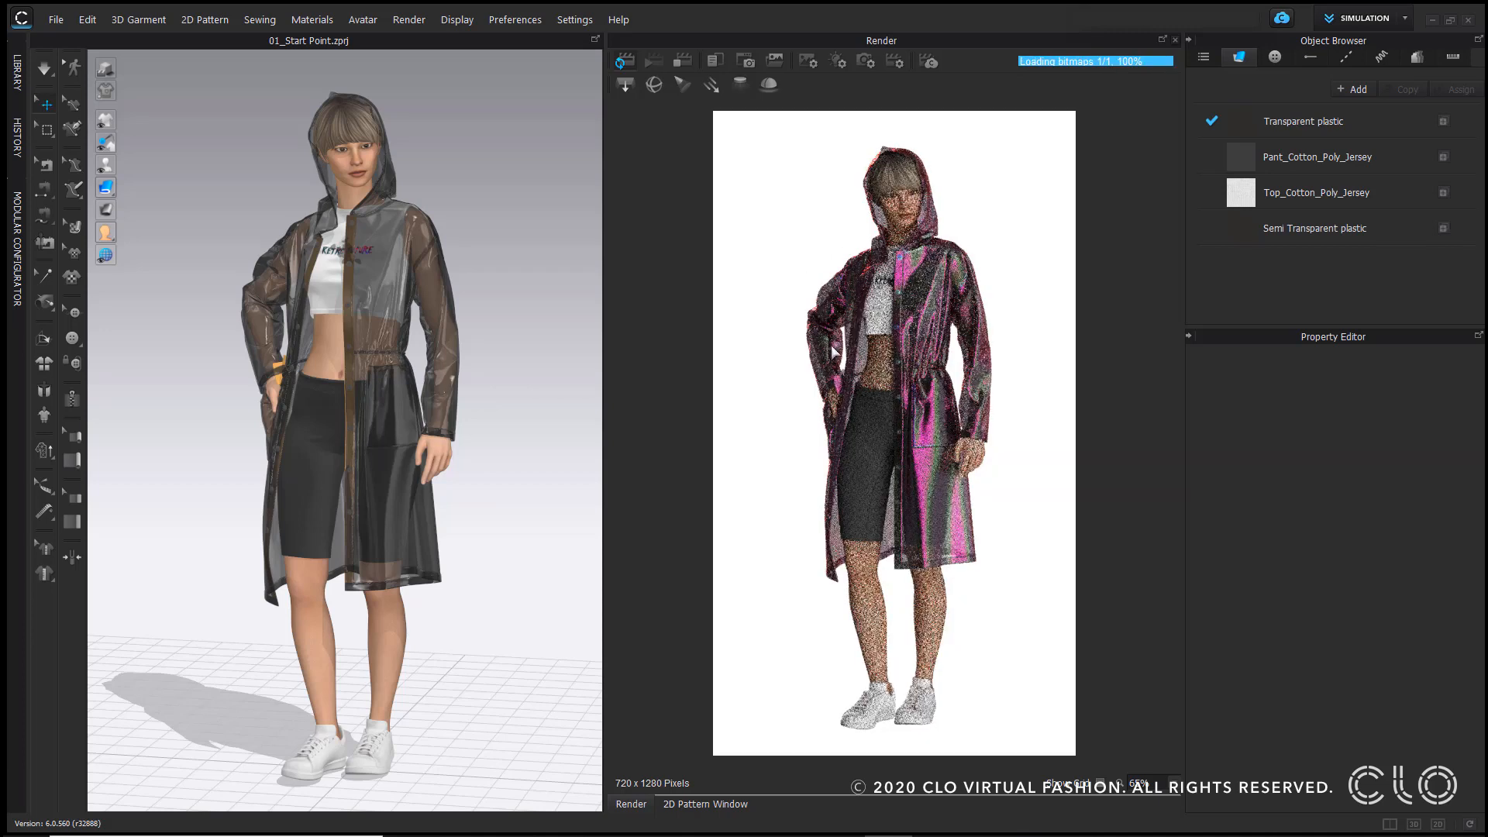
click(810, 62)
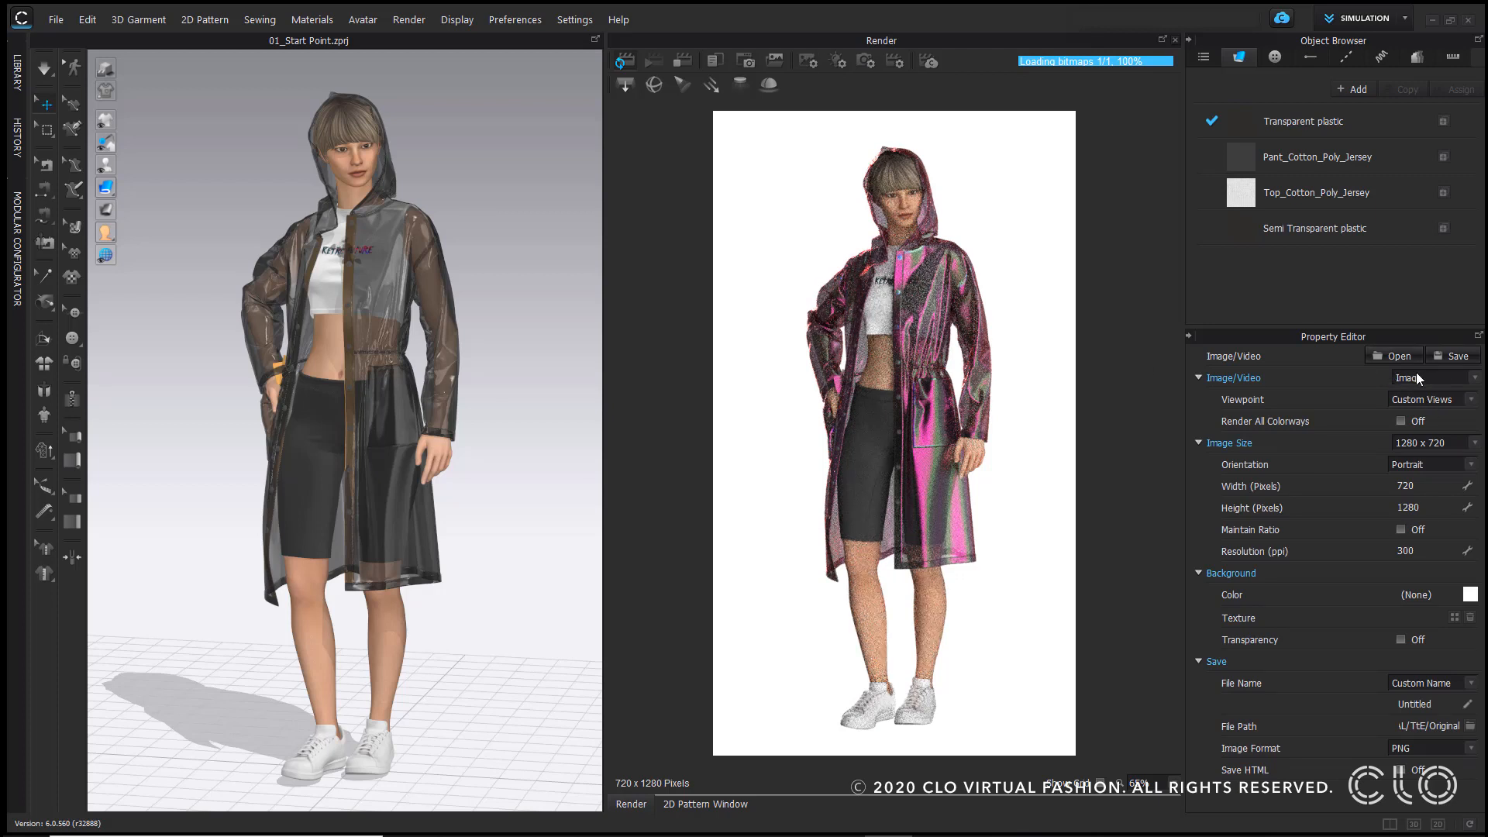
Step: Set the render viewpoint to Custom Views
click(1470, 399)
click(1444, 419)
click(1472, 400)
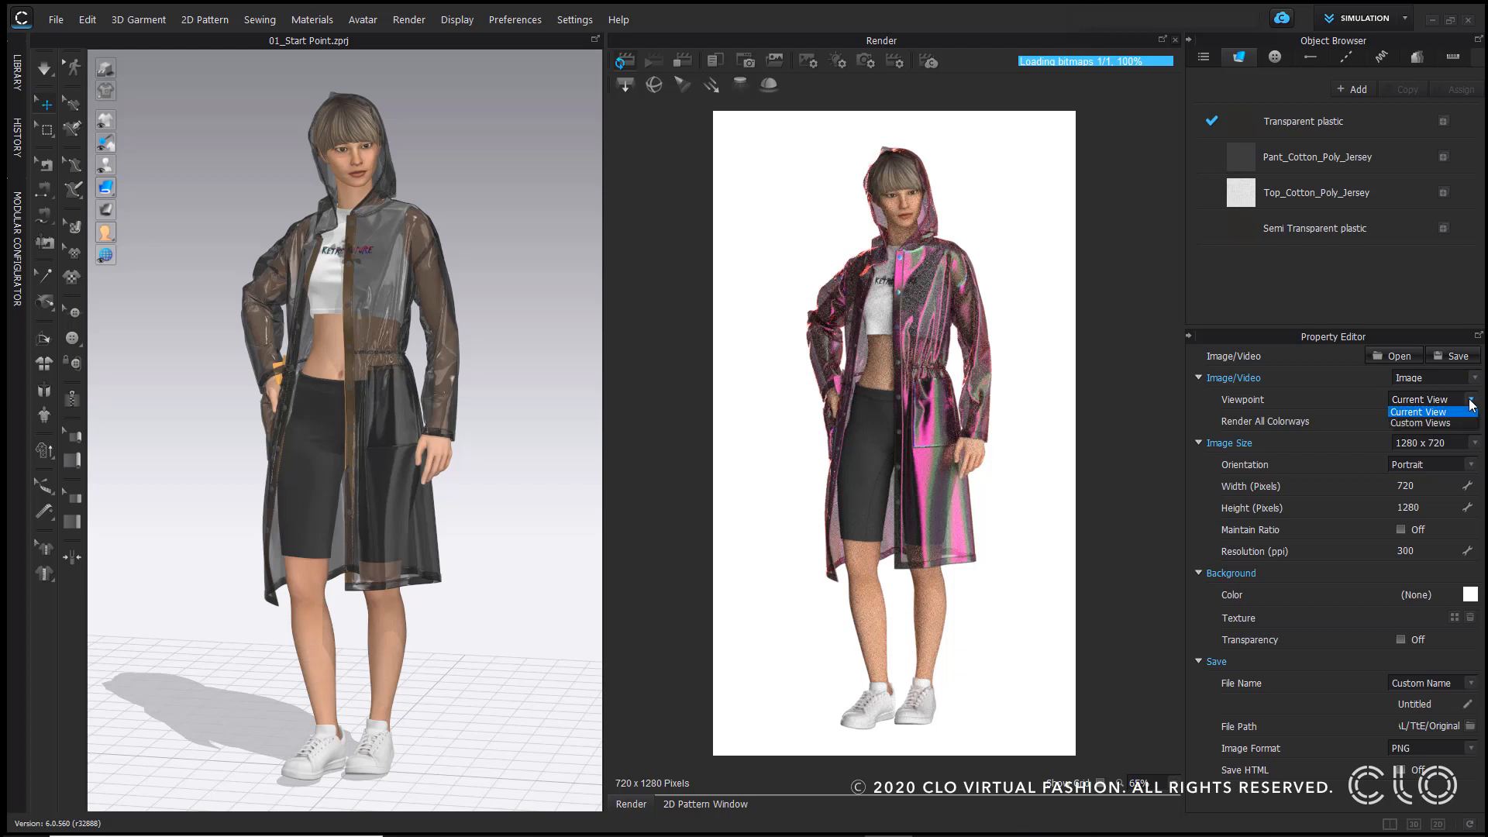
click(1430, 423)
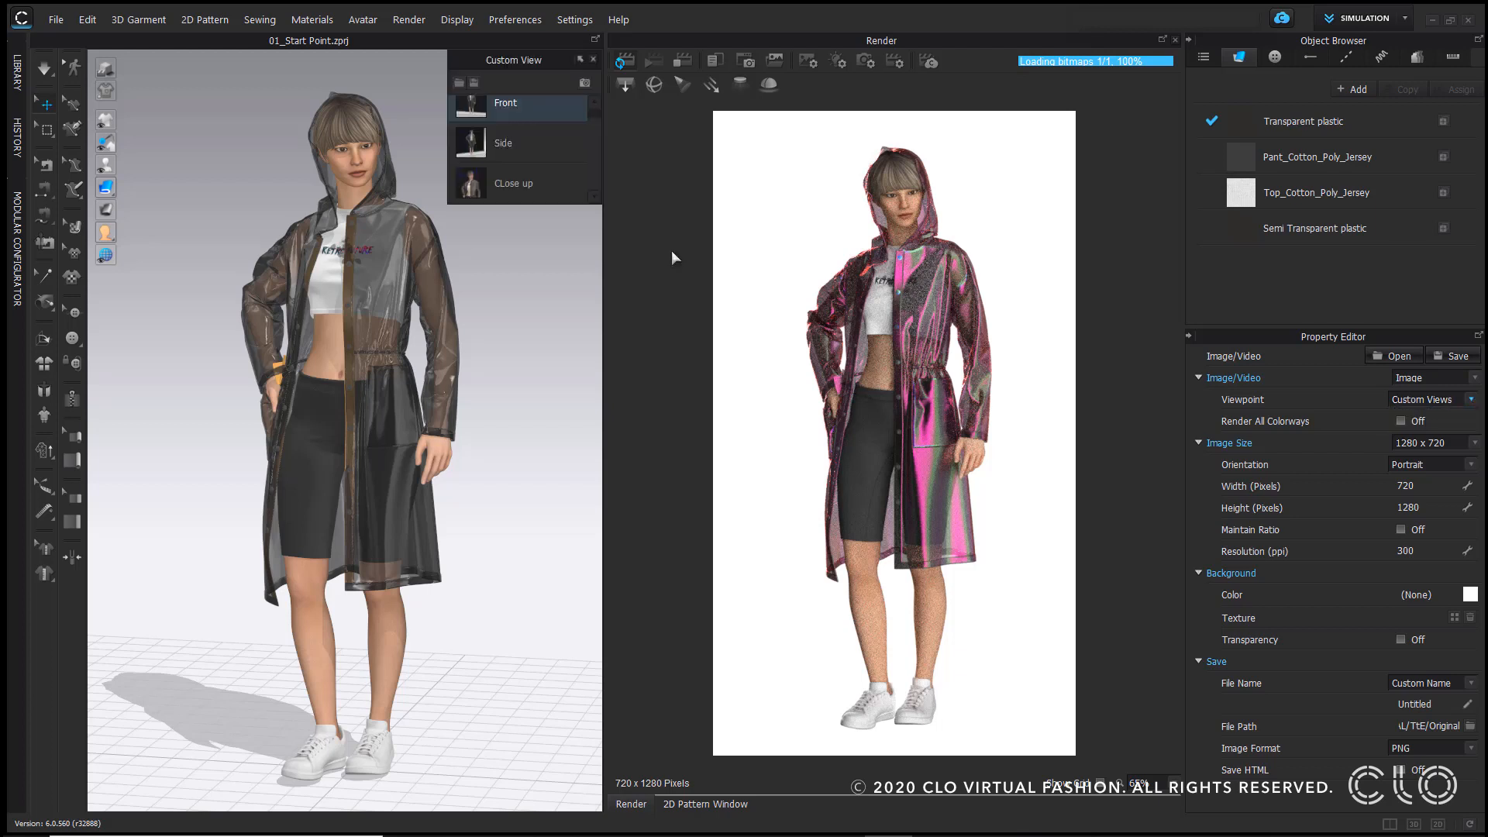
Step: Switch between the Side and CLose up custom views, ending on the Front view
click(472, 143)
click(477, 181)
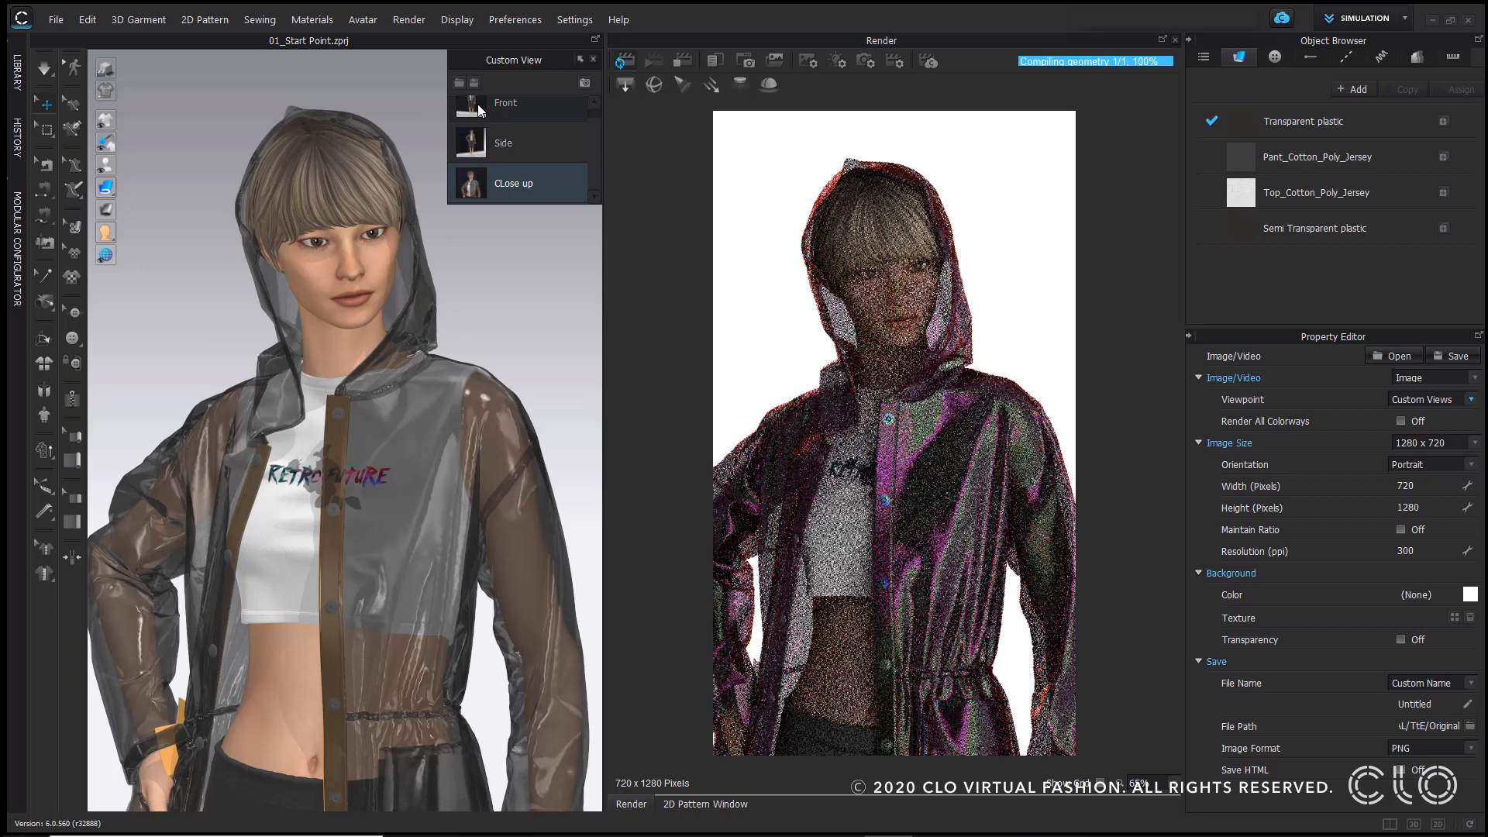
click(478, 104)
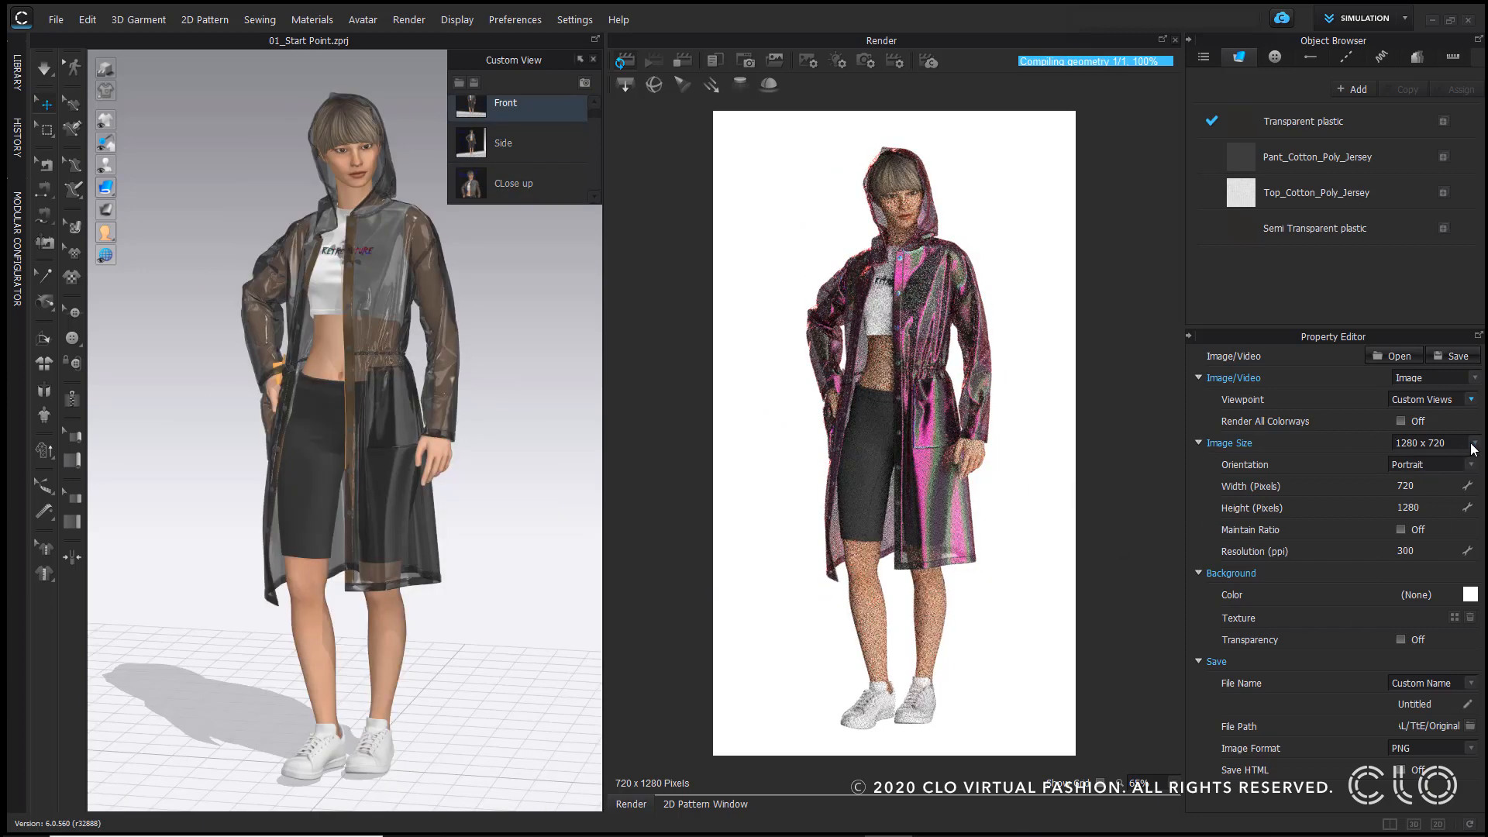
click(1433, 443)
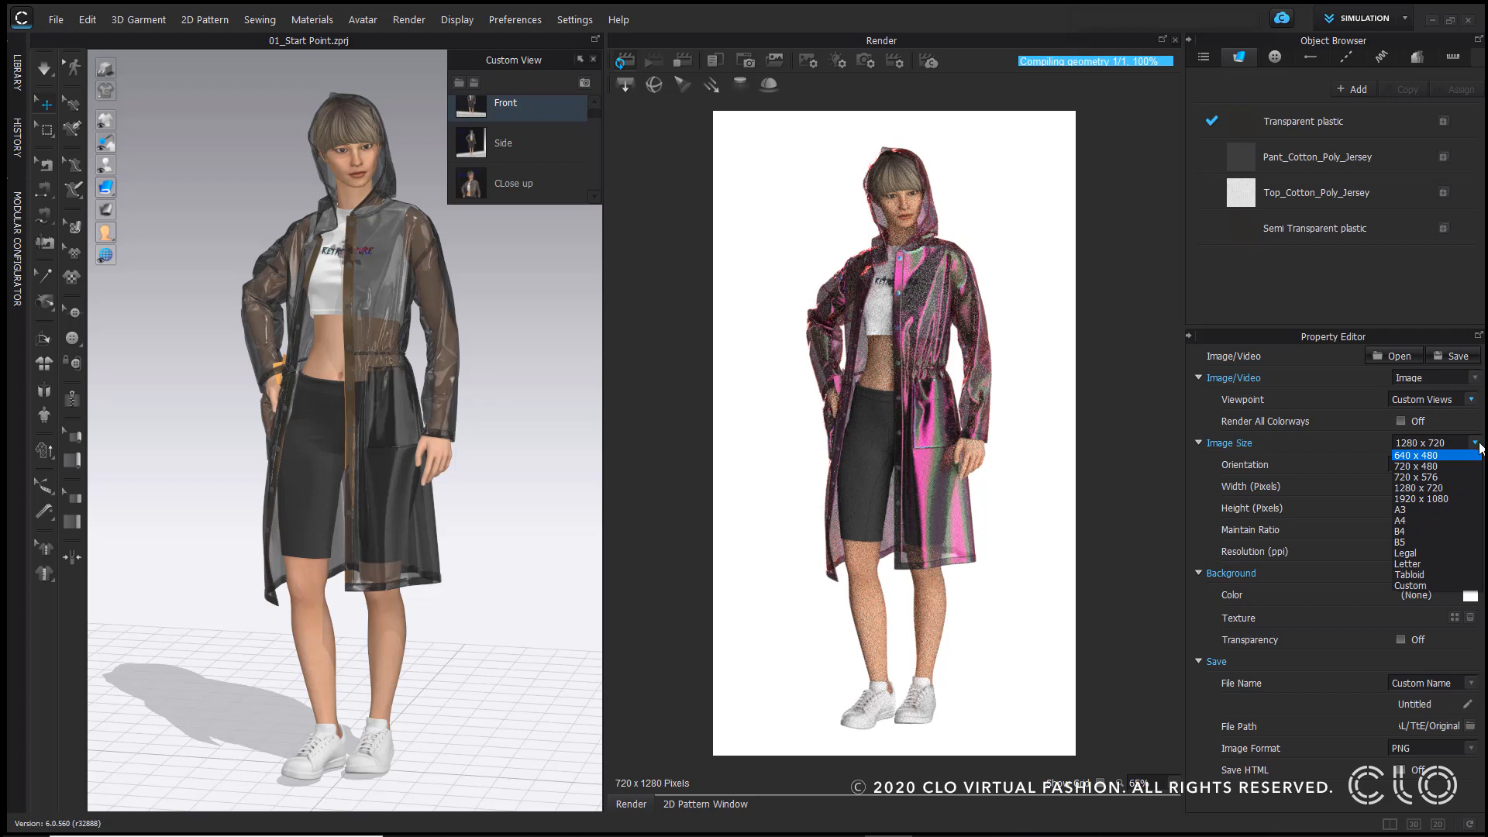
click(1476, 444)
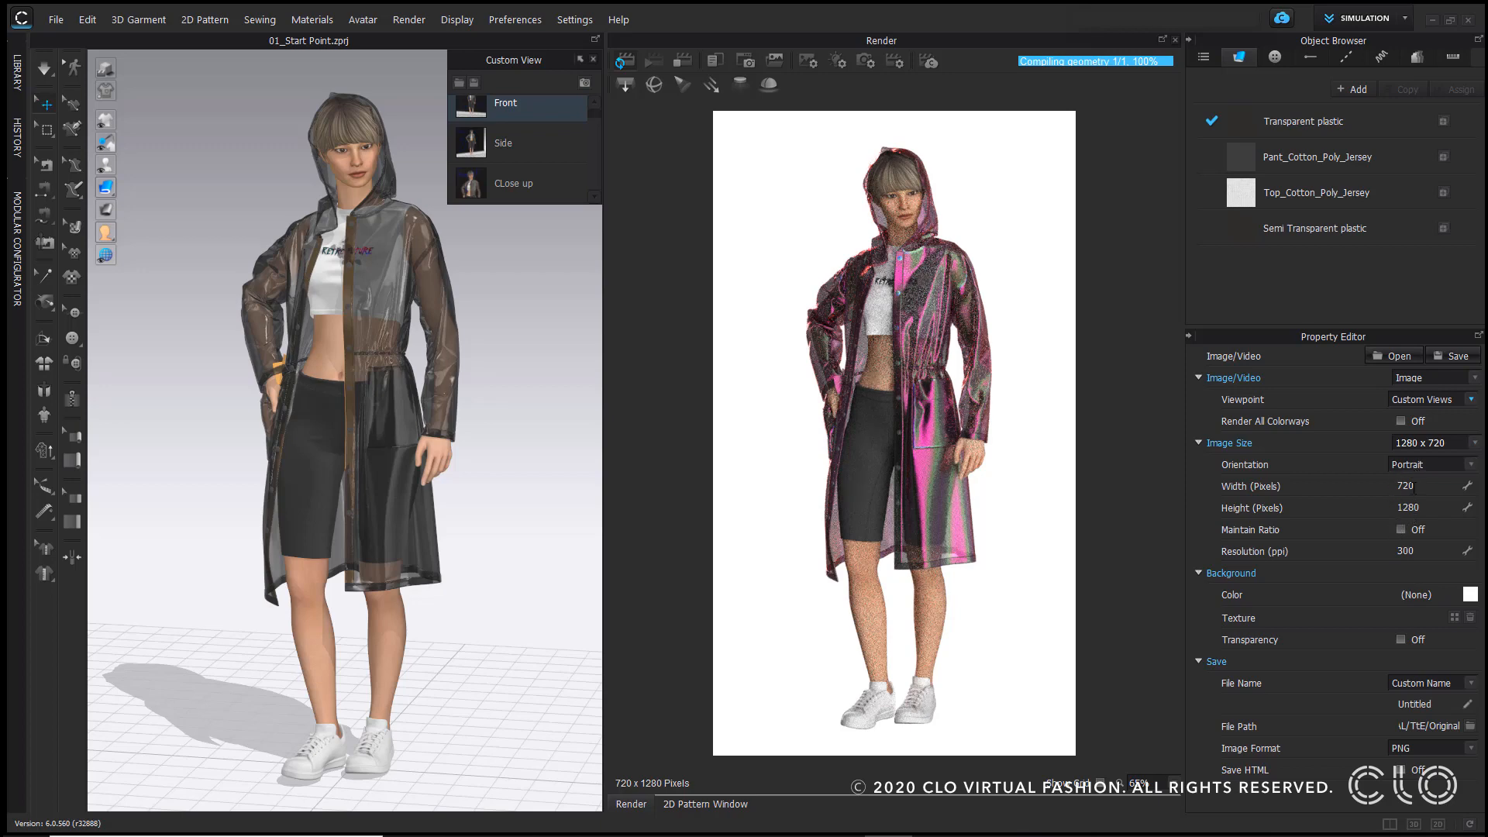
click(1471, 594)
drag(593, 162, 329, 236)
click(497, 682)
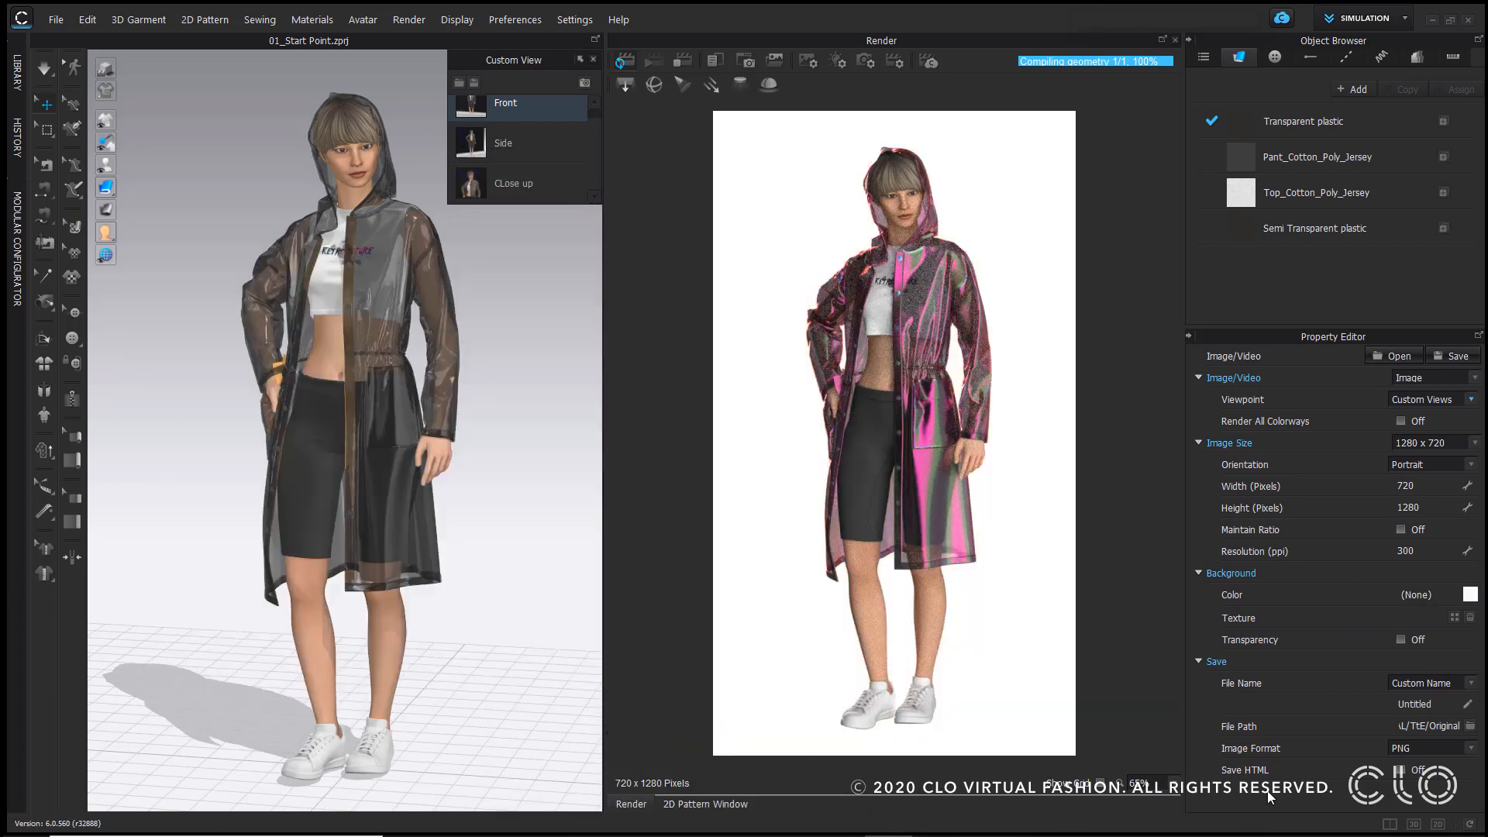
Step: Try Vignette_03.jpg as the render background texture and clear it again
click(1454, 618)
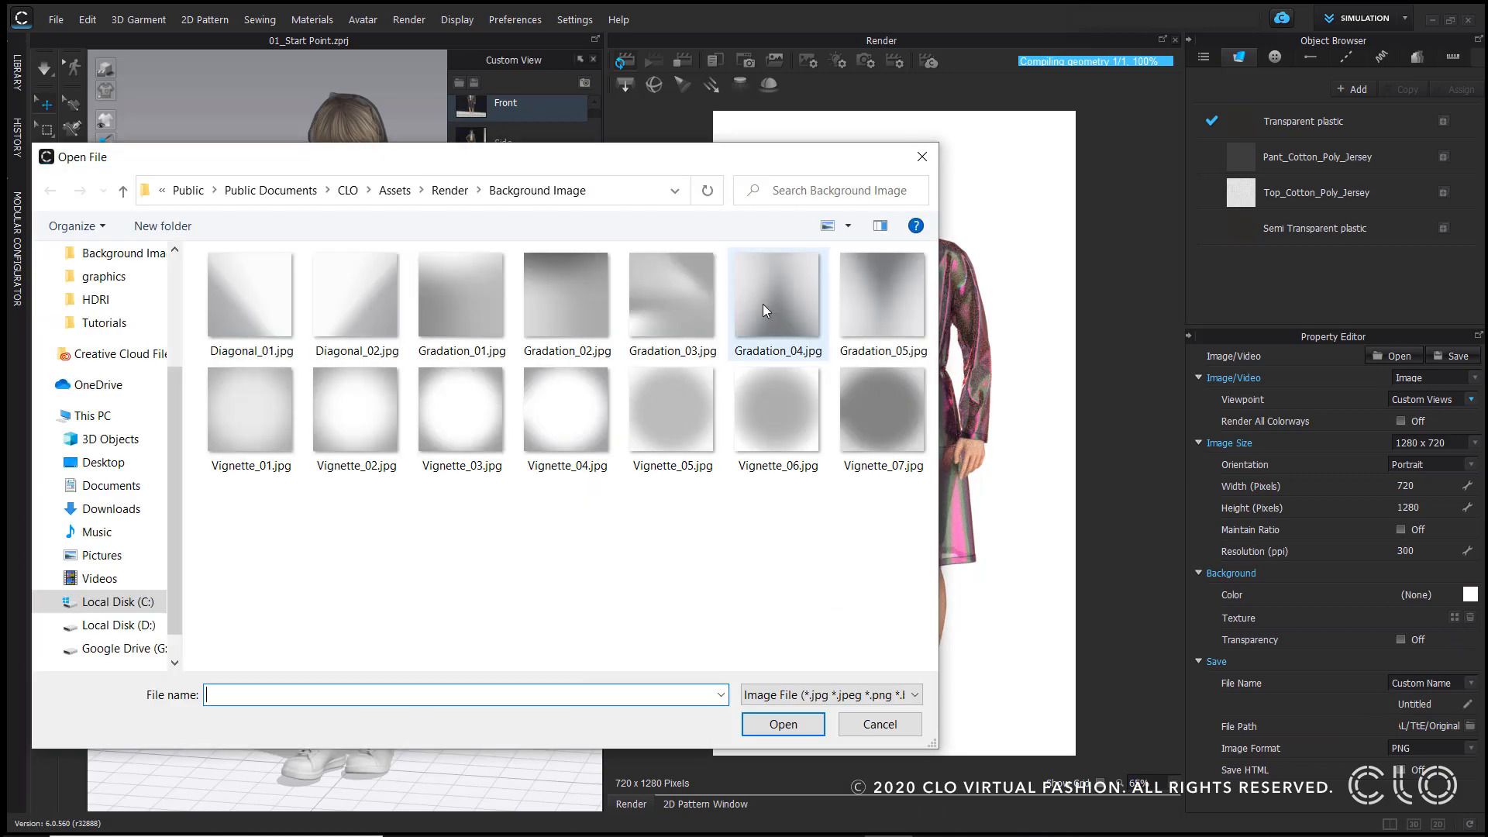
click(461, 411)
click(797, 725)
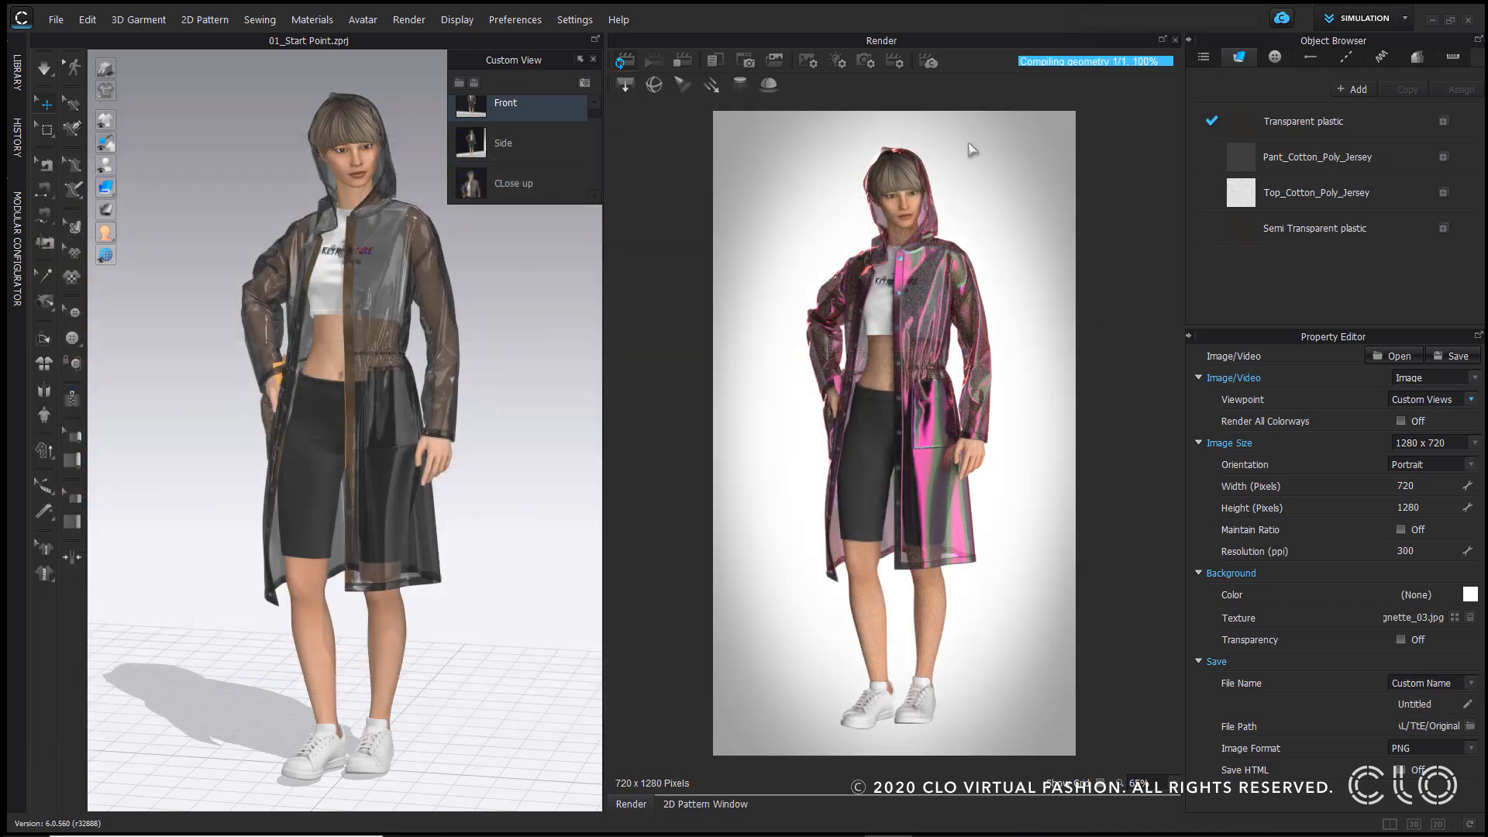
click(1471, 618)
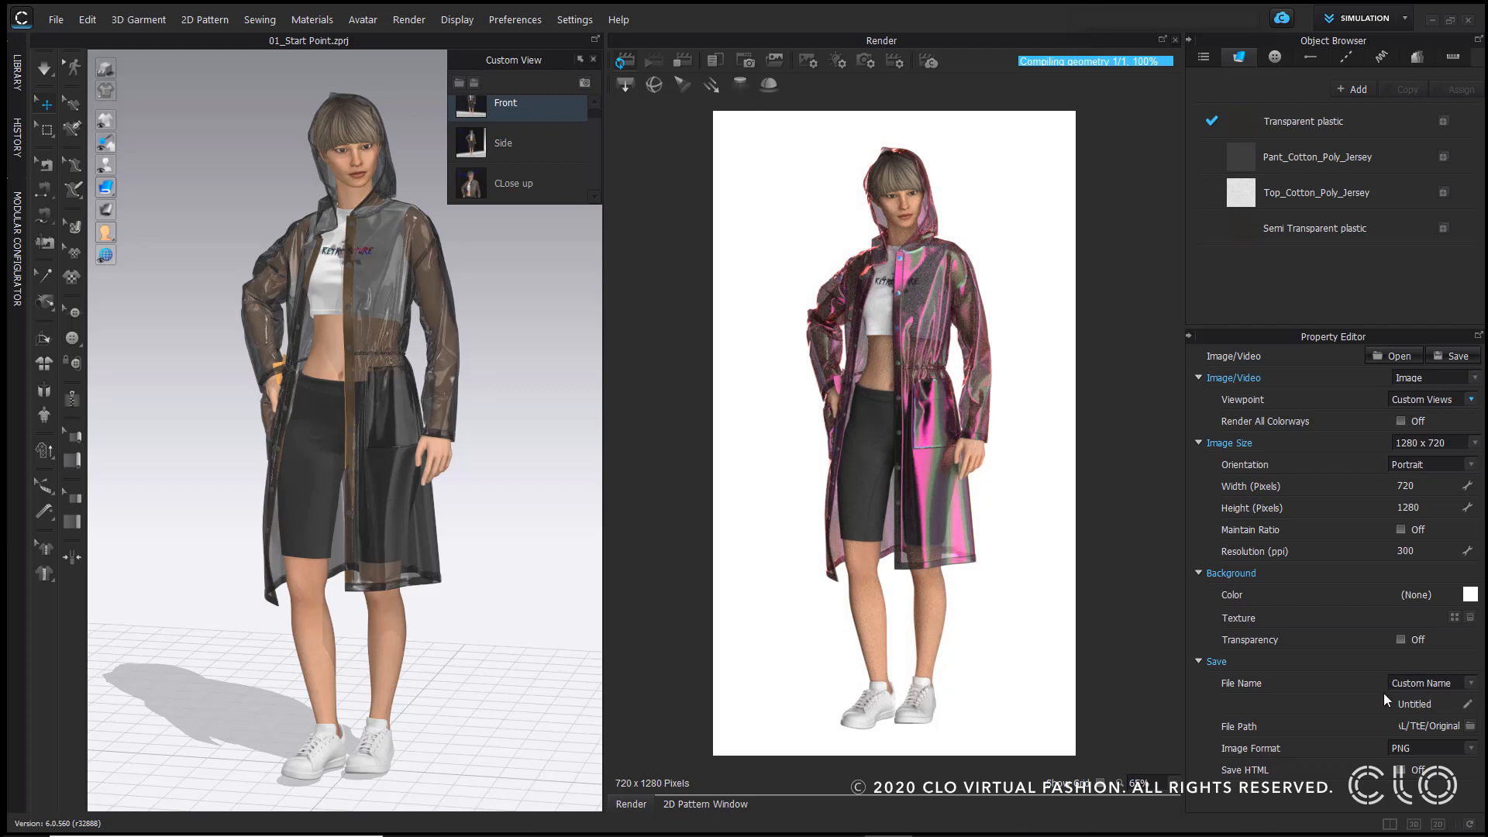
Step: Keep PNG as the image format and open the render lighting settings
click(1471, 750)
click(1403, 763)
click(836, 62)
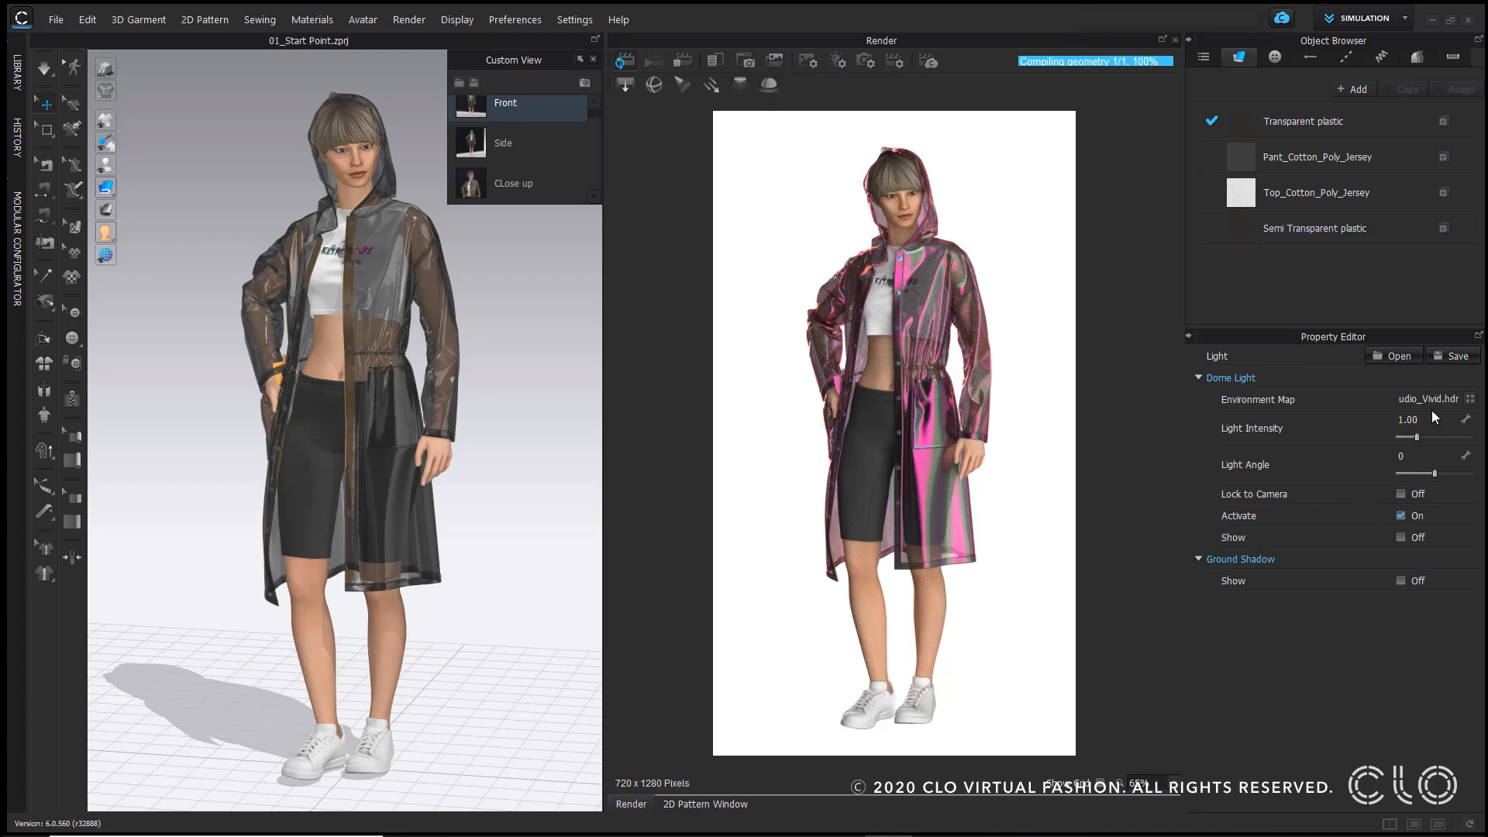
Step: Set the dome light environment map to Studio_MediumContrast.hdr
click(1470, 400)
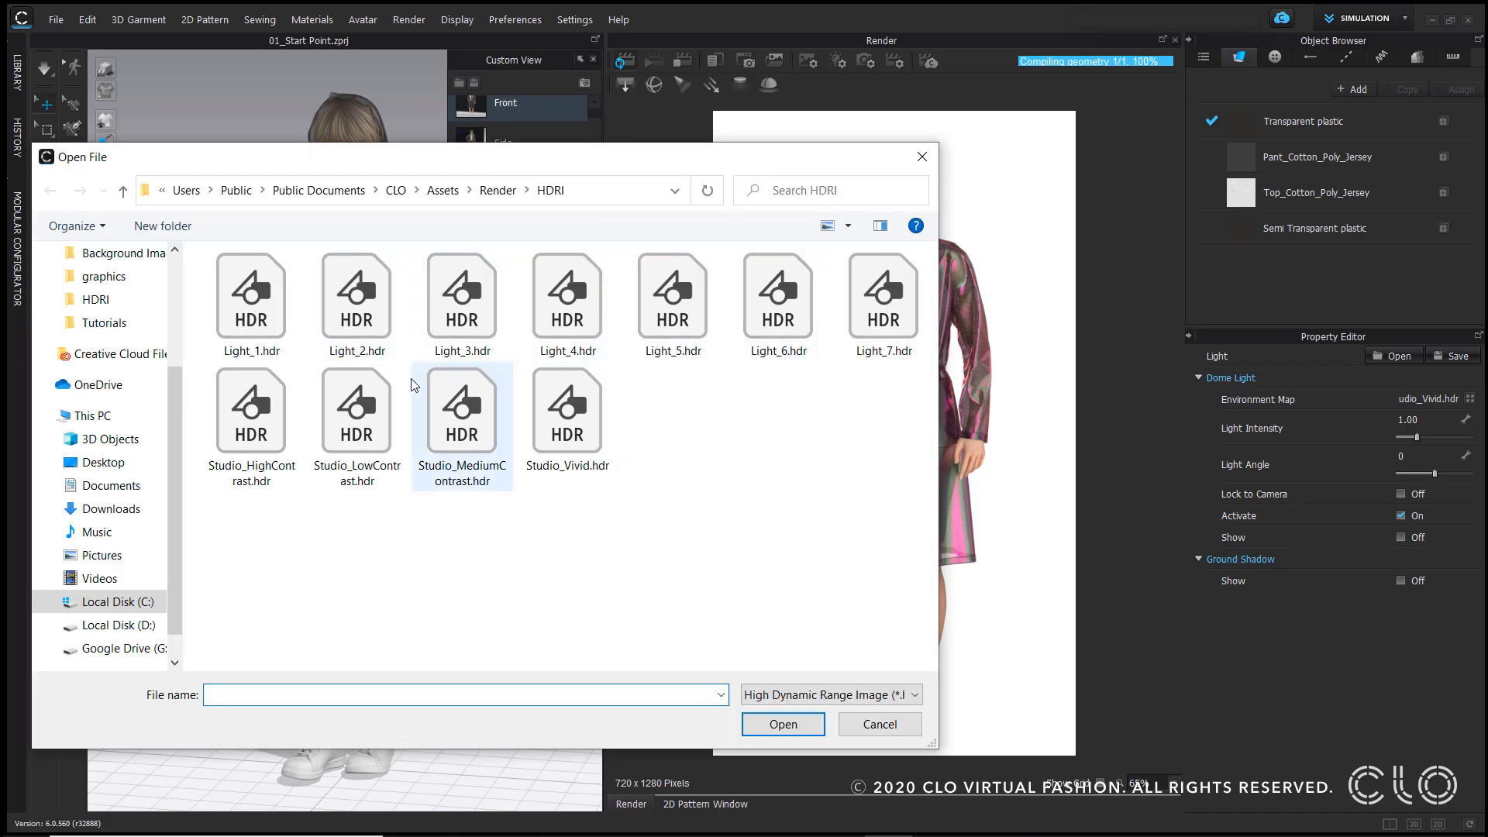
click(372, 424)
click(783, 724)
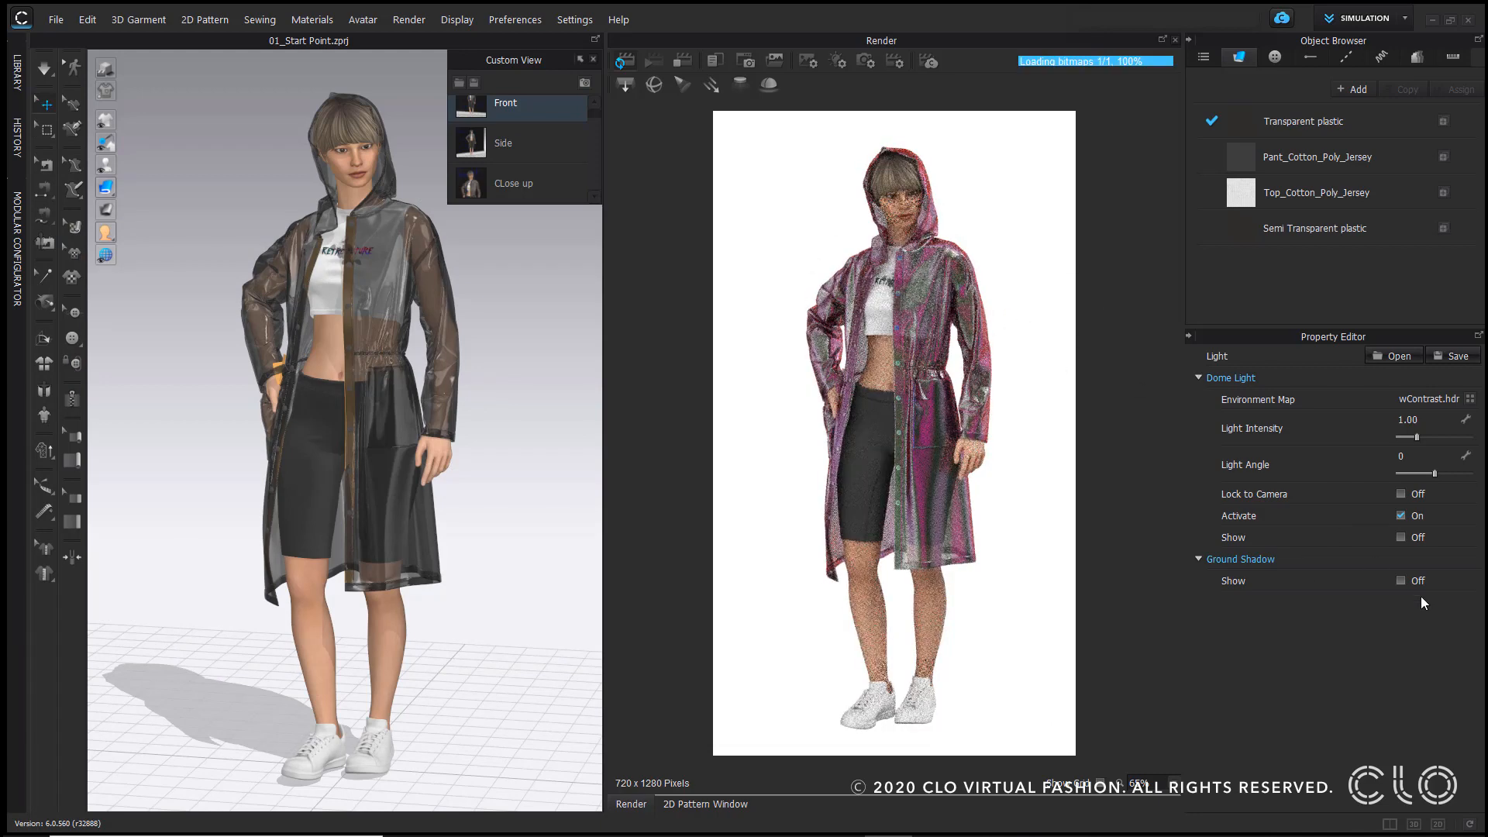
Step: Change the dome light environment map to Studio_Vivid.hdr
click(1470, 399)
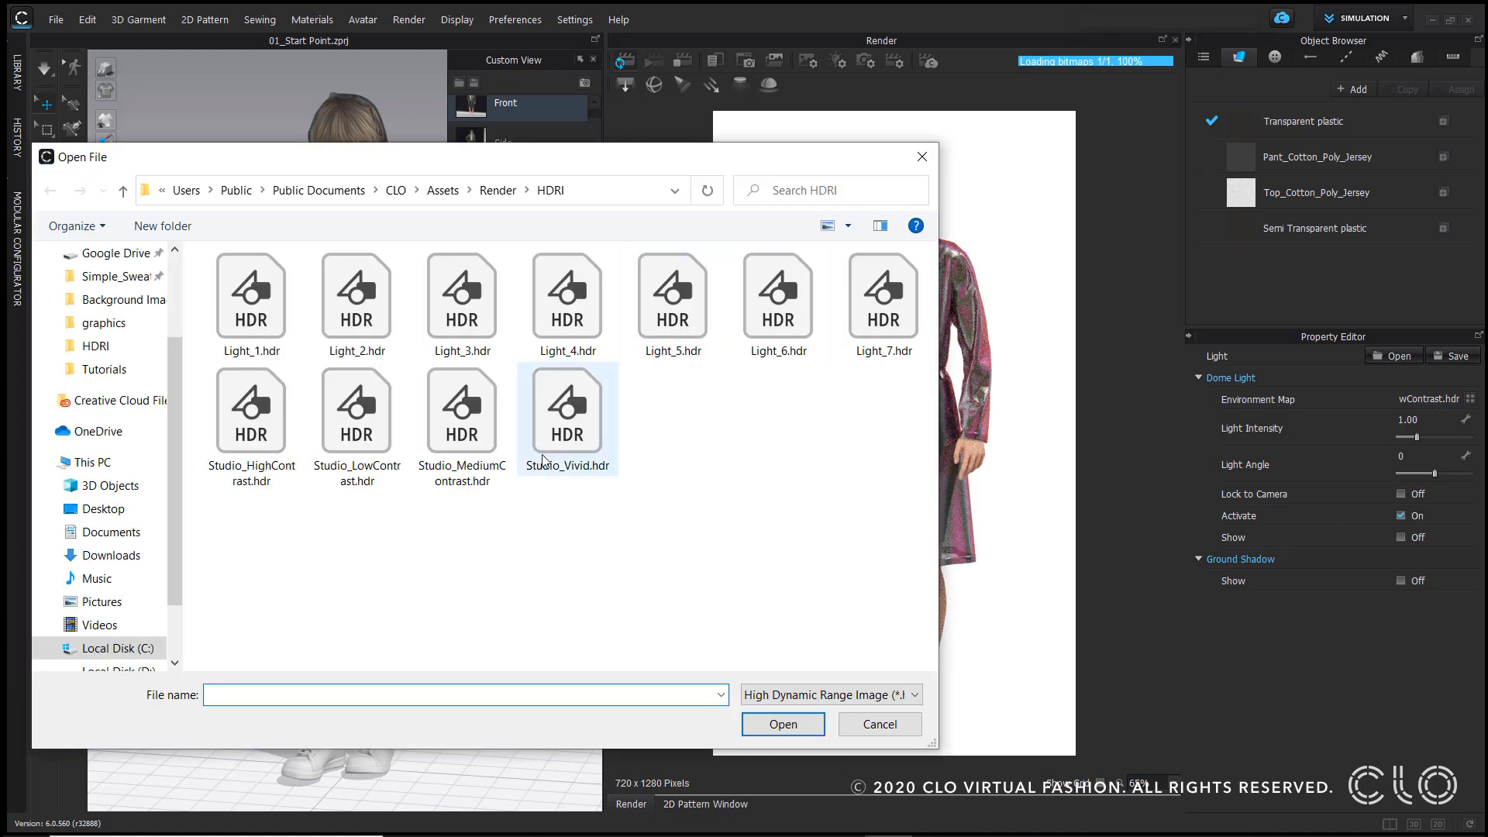
click(567, 419)
click(798, 723)
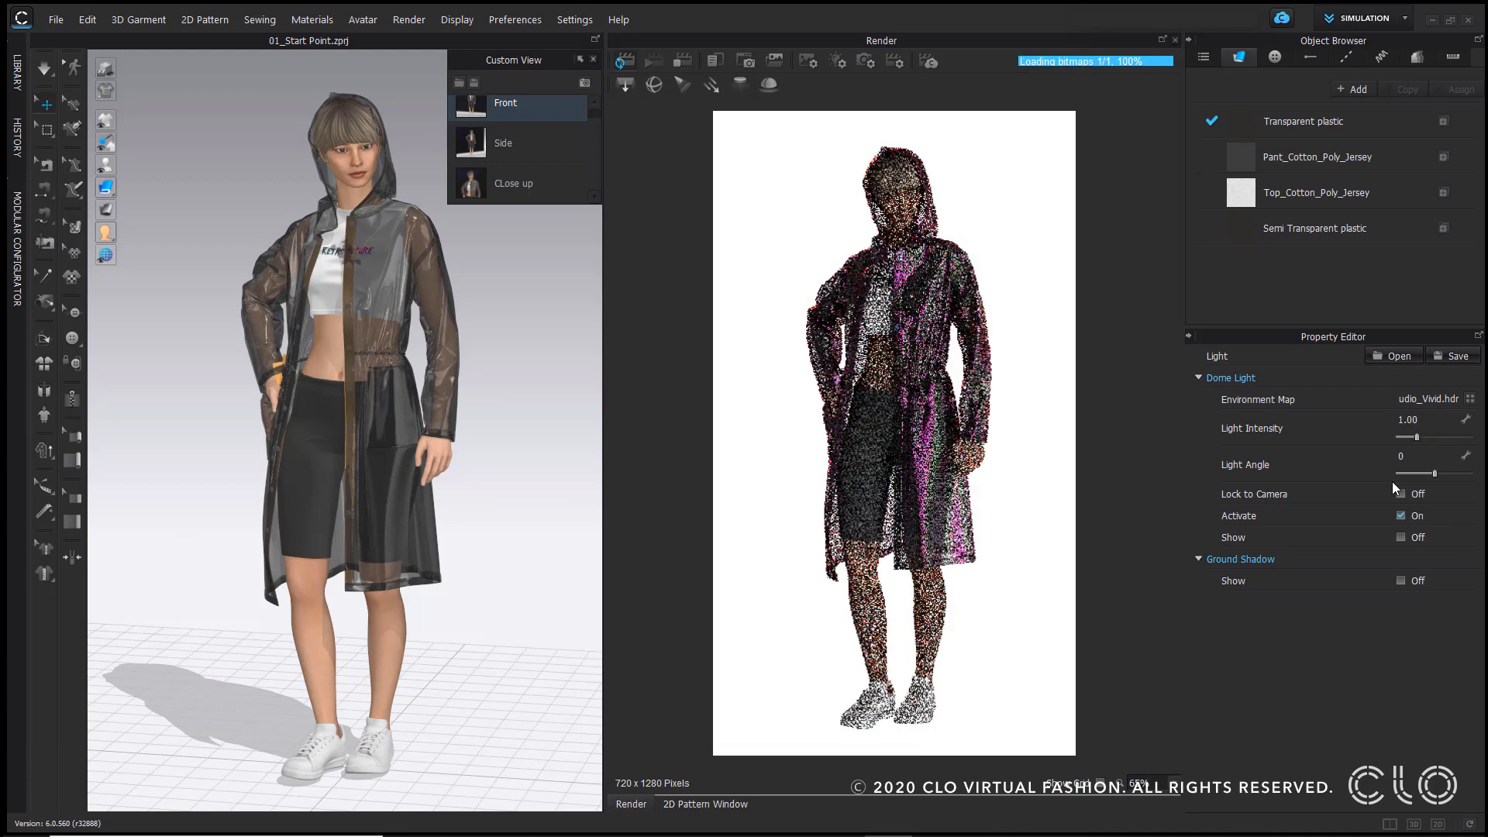
Step: Set the dome light angle to -61 and refresh the render
click(1415, 456)
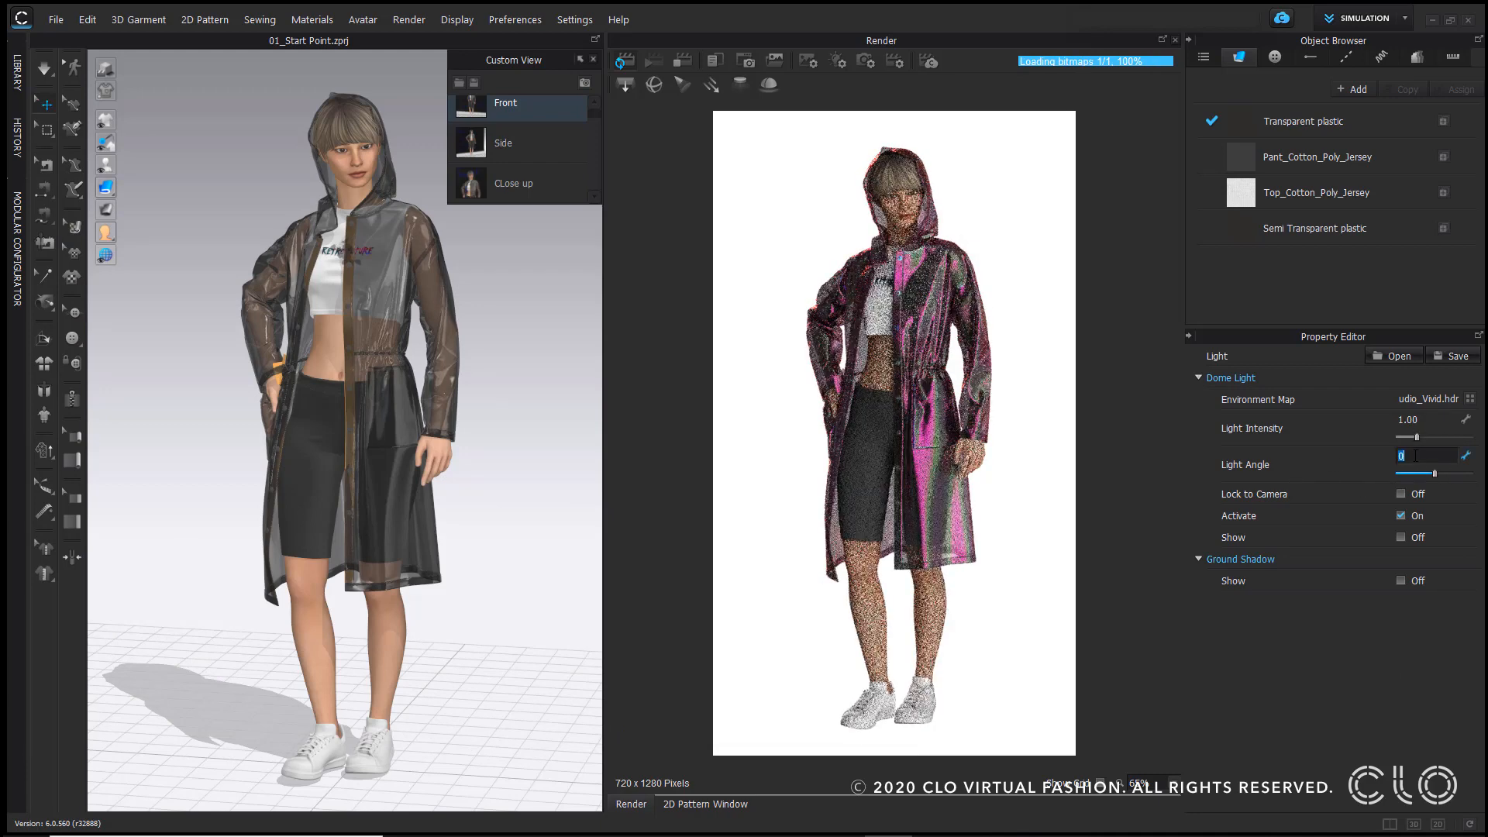
text(-)
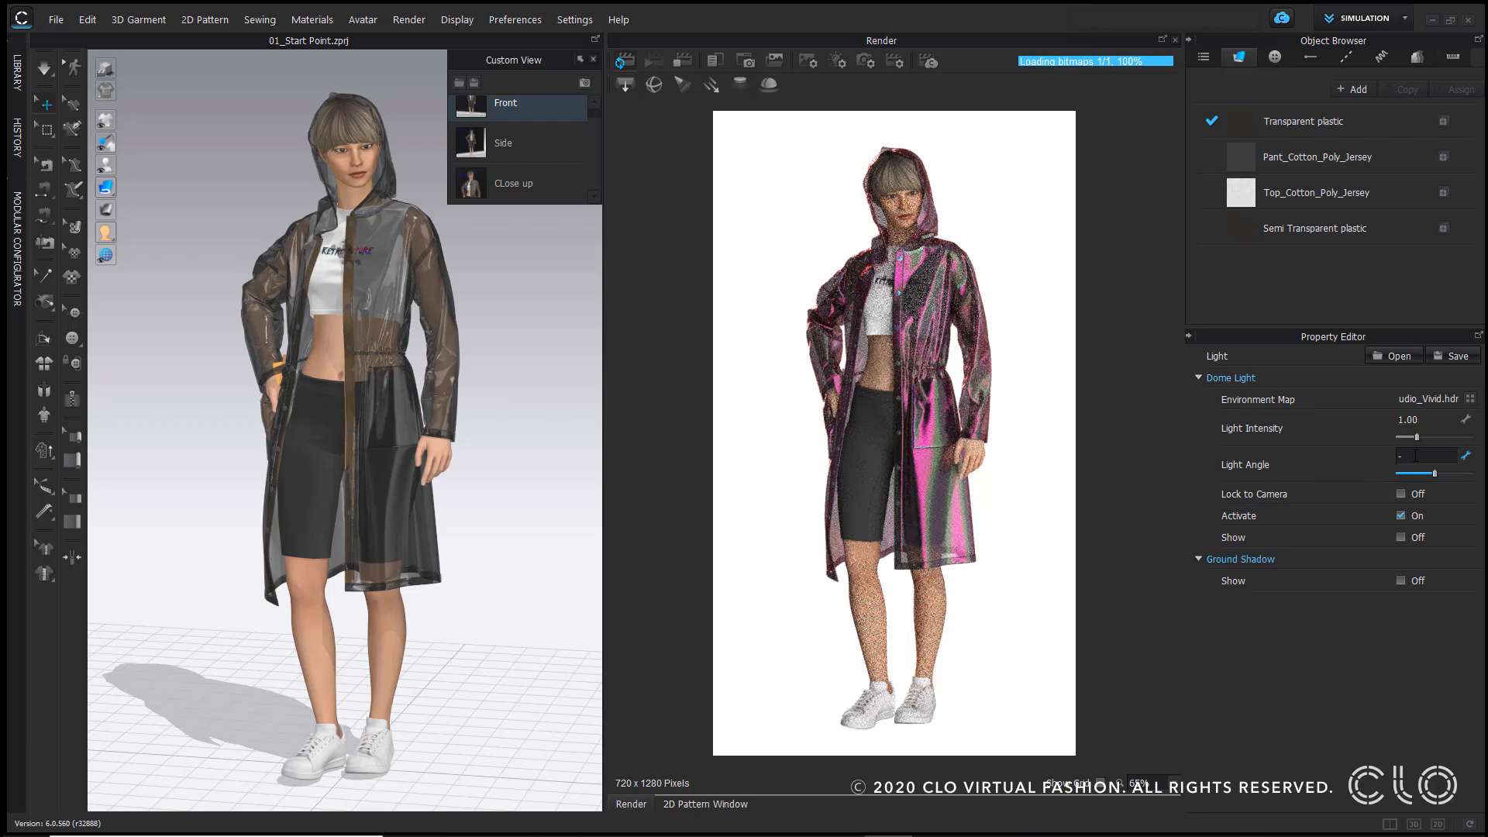
text(61)
key(Return)
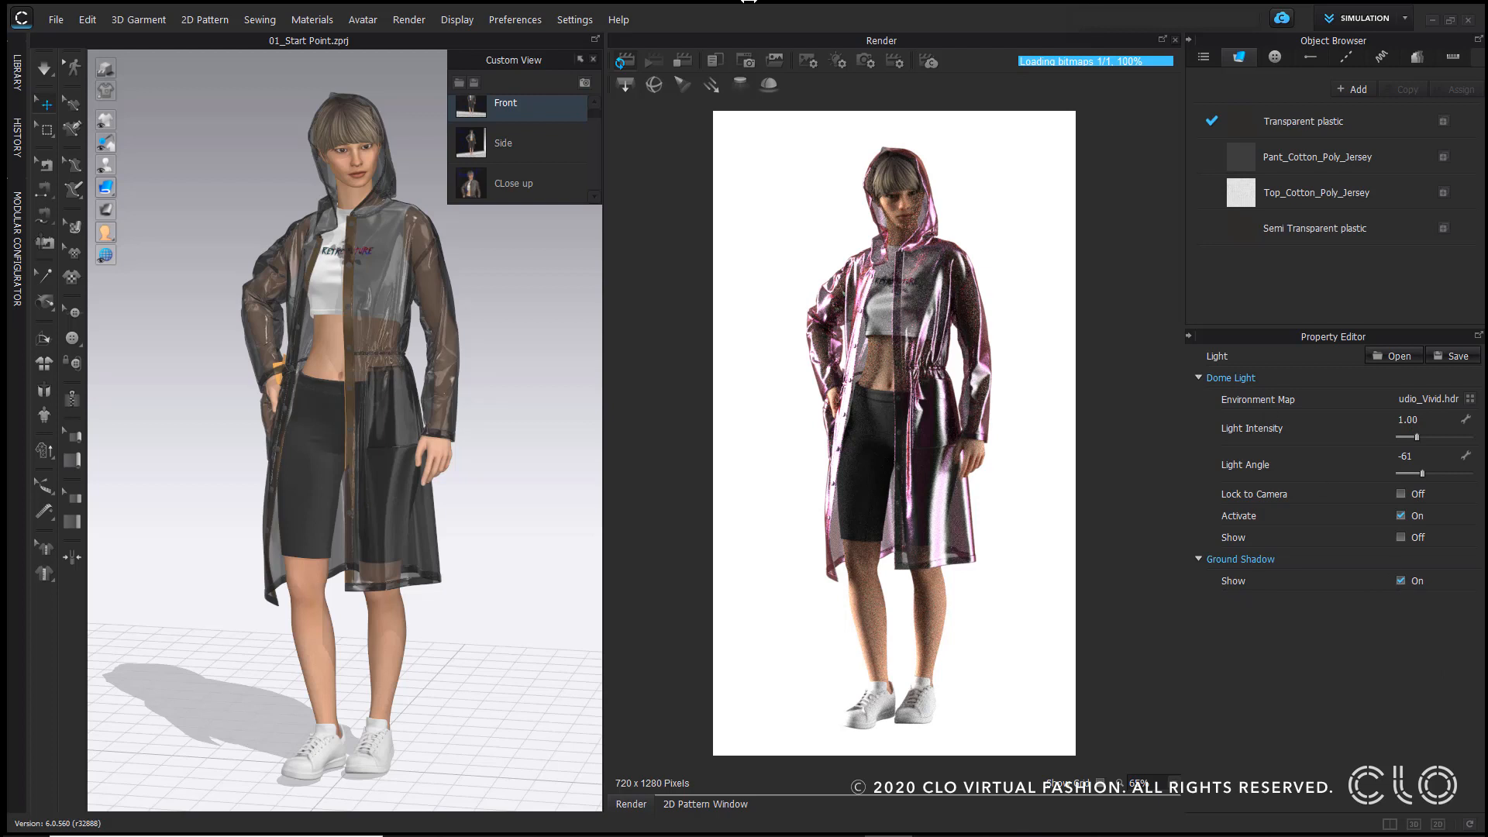
click(679, 65)
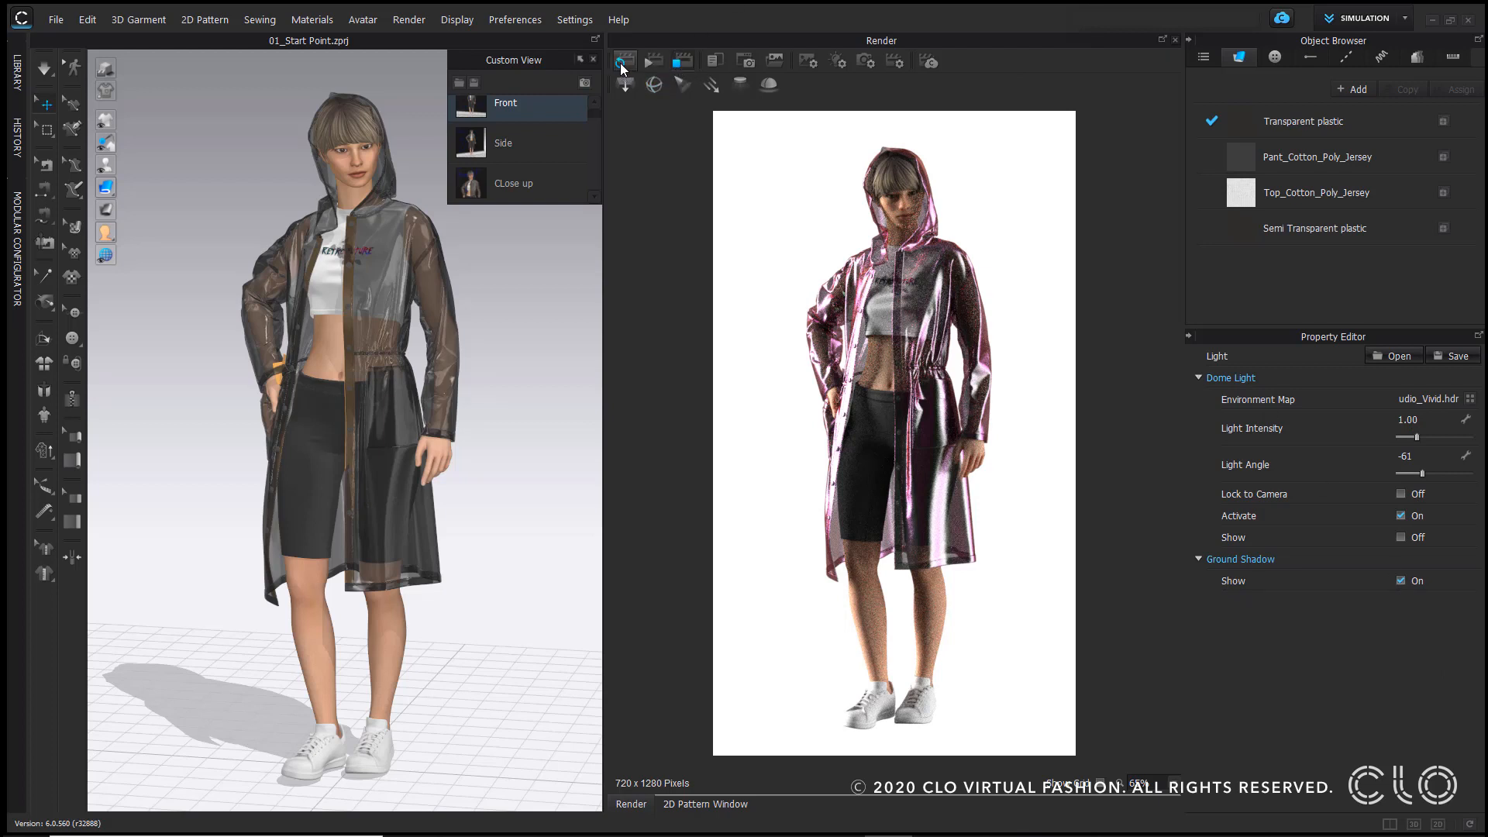
click(622, 62)
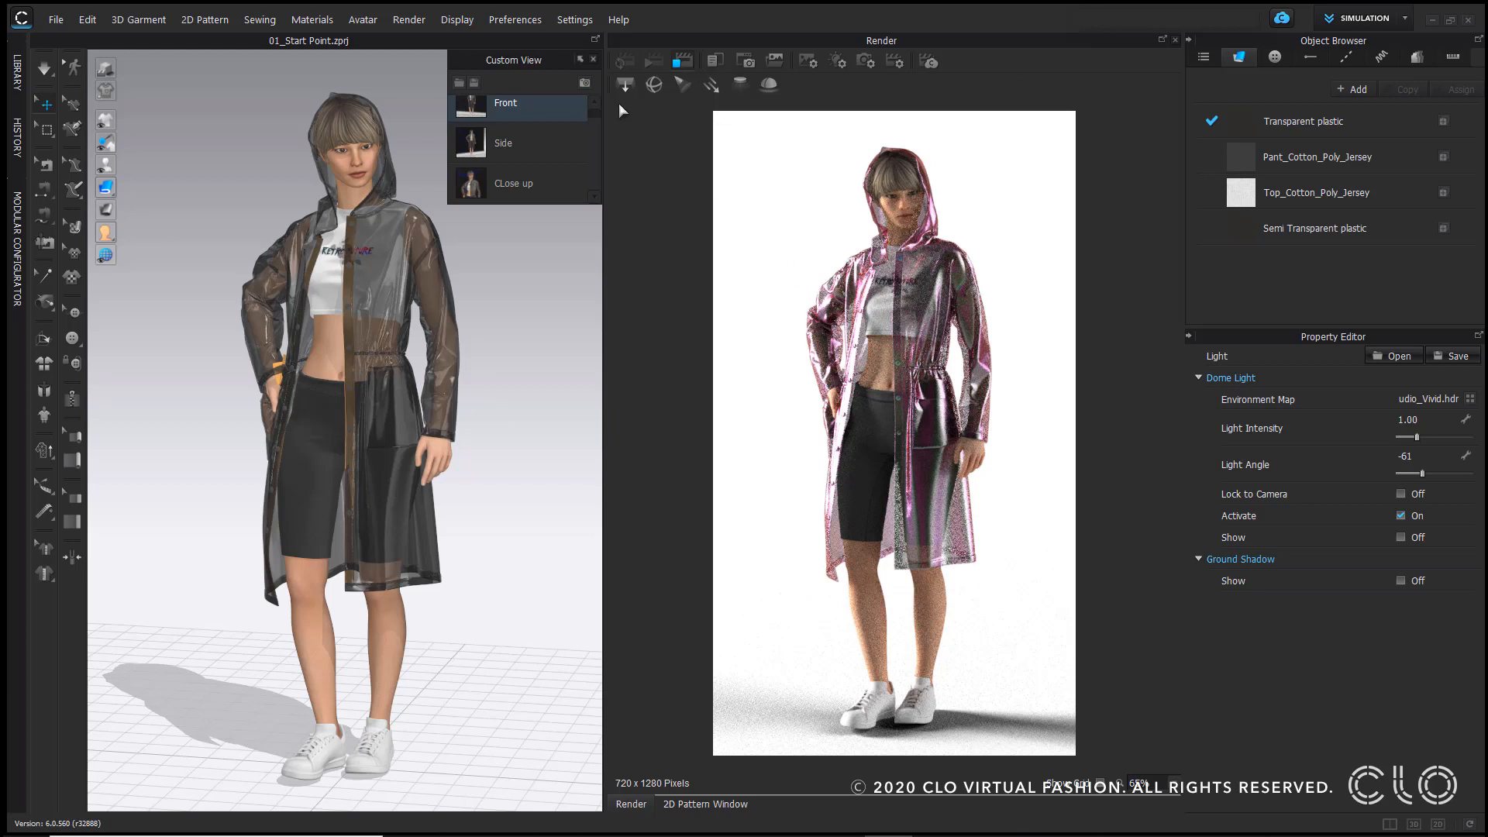
Step: Add a spot light and move it high above and in front of the avatar's head
click(708, 87)
click(680, 88)
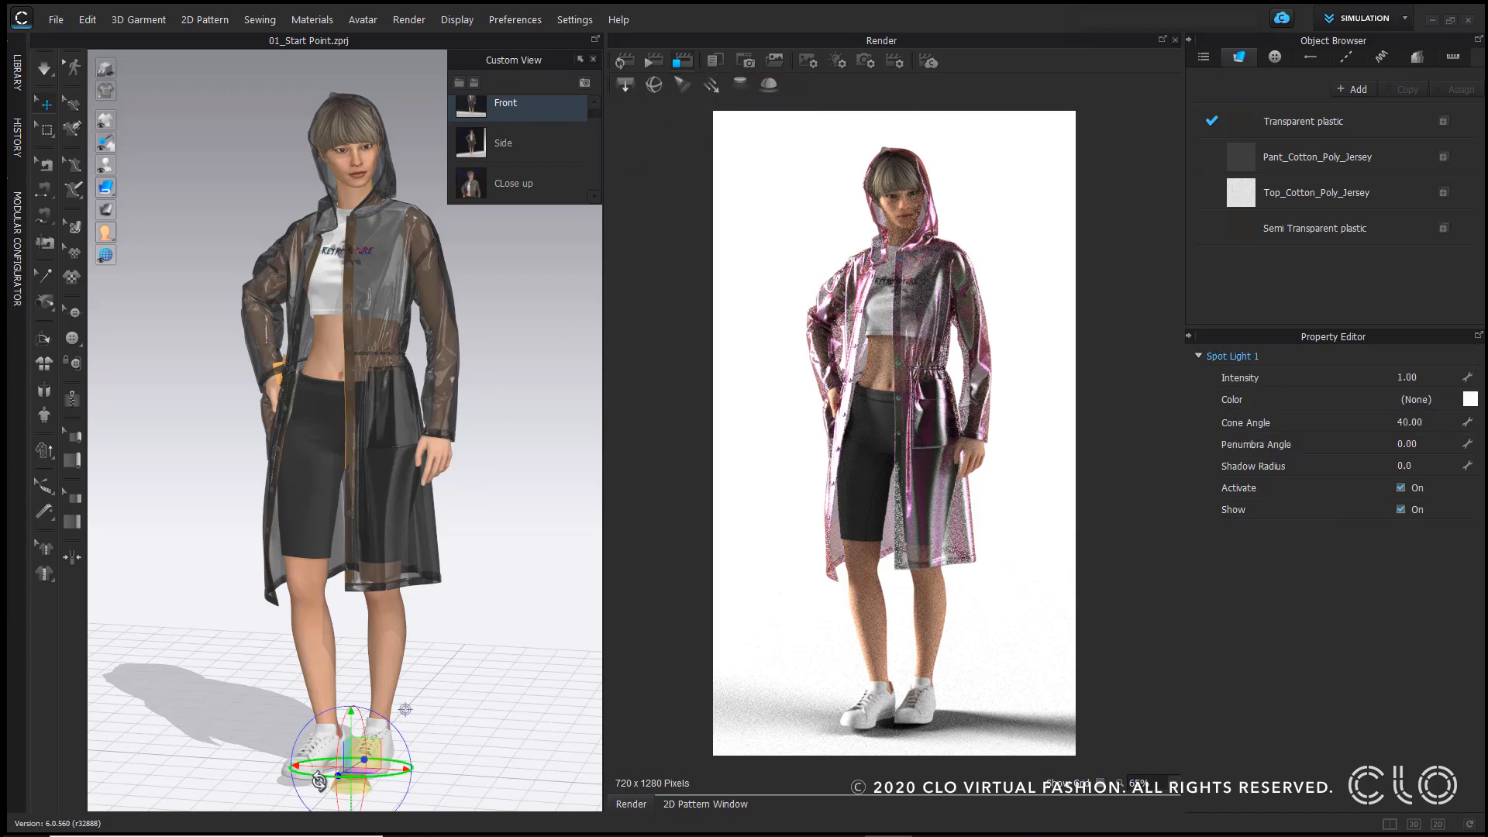
scroll(310, 717, down, 4)
right_drag(292, 664, 424, 605)
drag(347, 529, 347, 135)
drag(383, 143, 401, 180)
drag(397, 195, 502, 209)
right_drag(395, 300, 416, 362)
scroll(416, 363, up, 4)
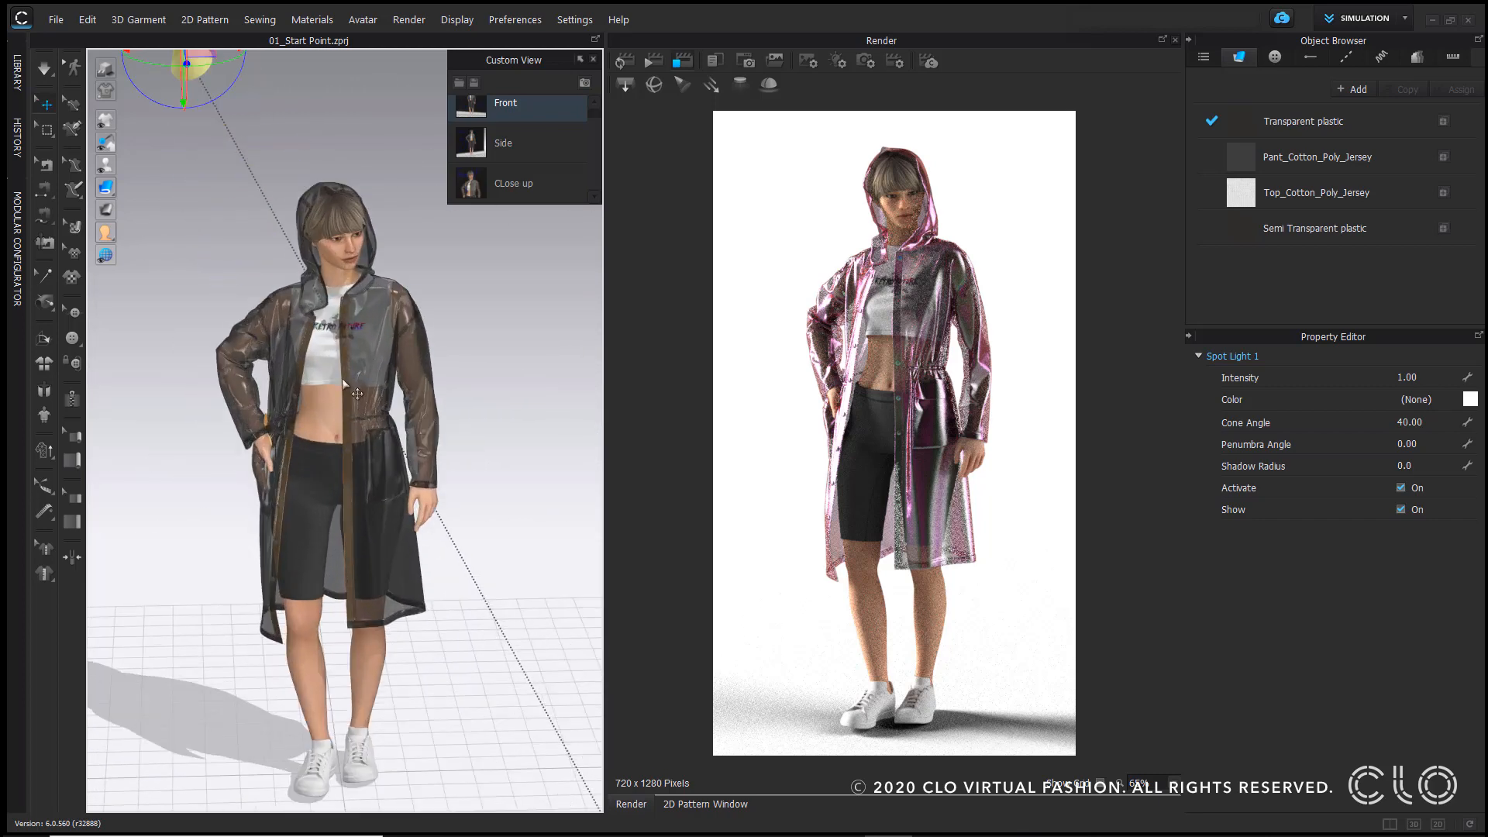
middle_drag(416, 363, 408, 459)
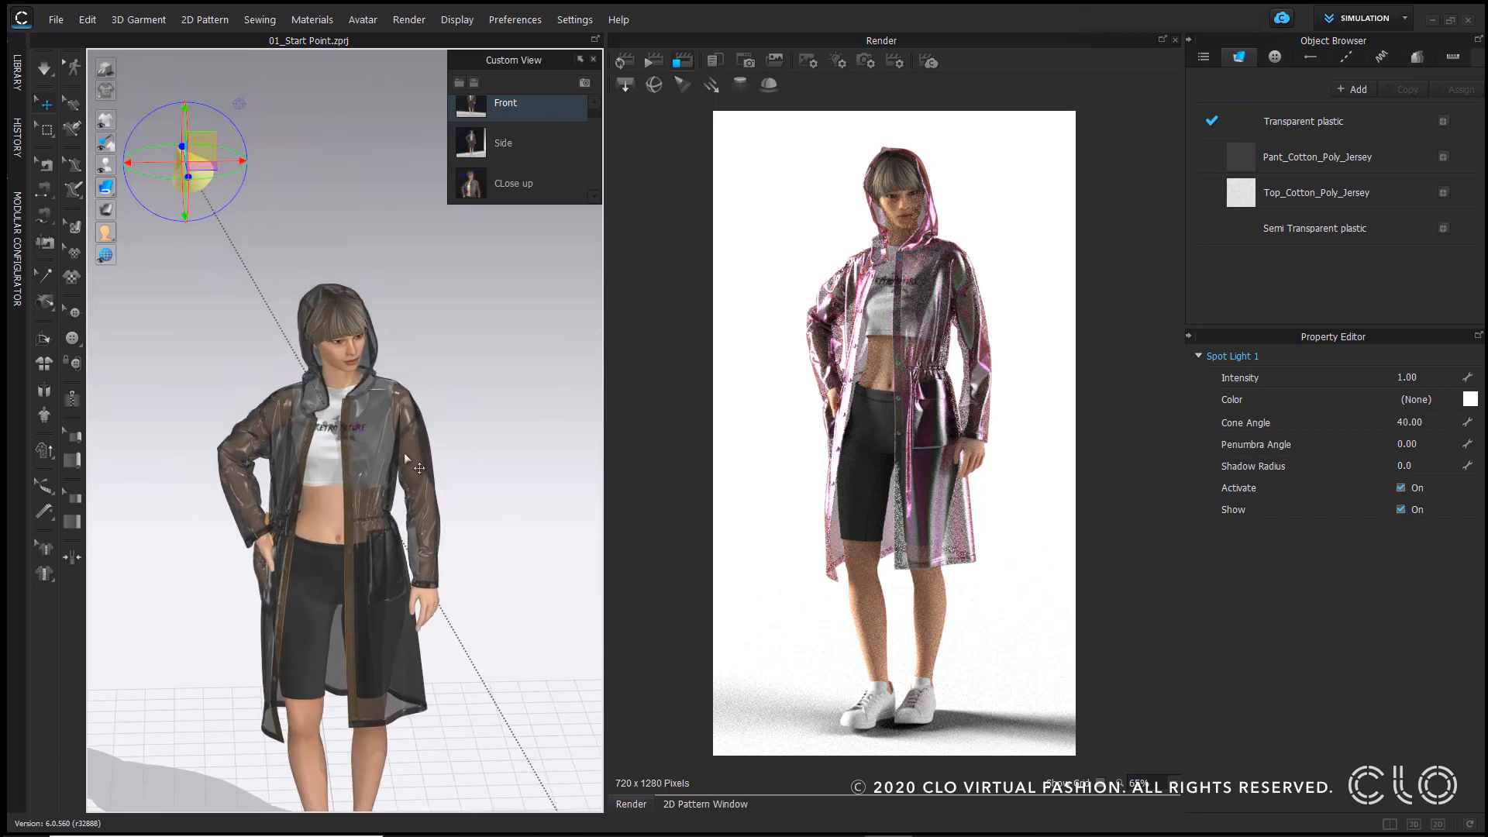
Step: Set the spot light color to red FF0000 and re-render from the Front view
click(1471, 400)
click(710, 188)
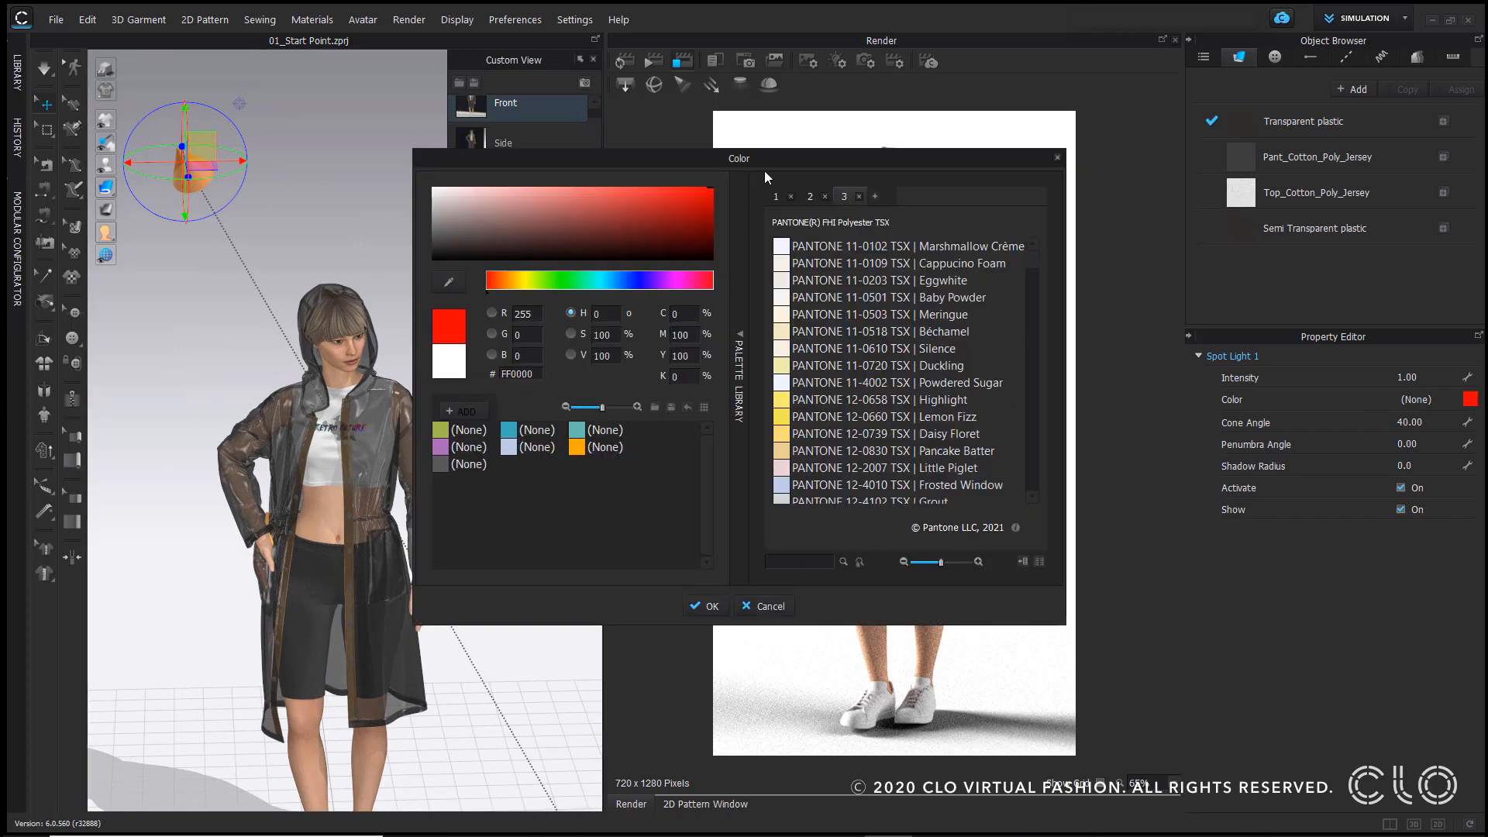
click(694, 606)
click(623, 62)
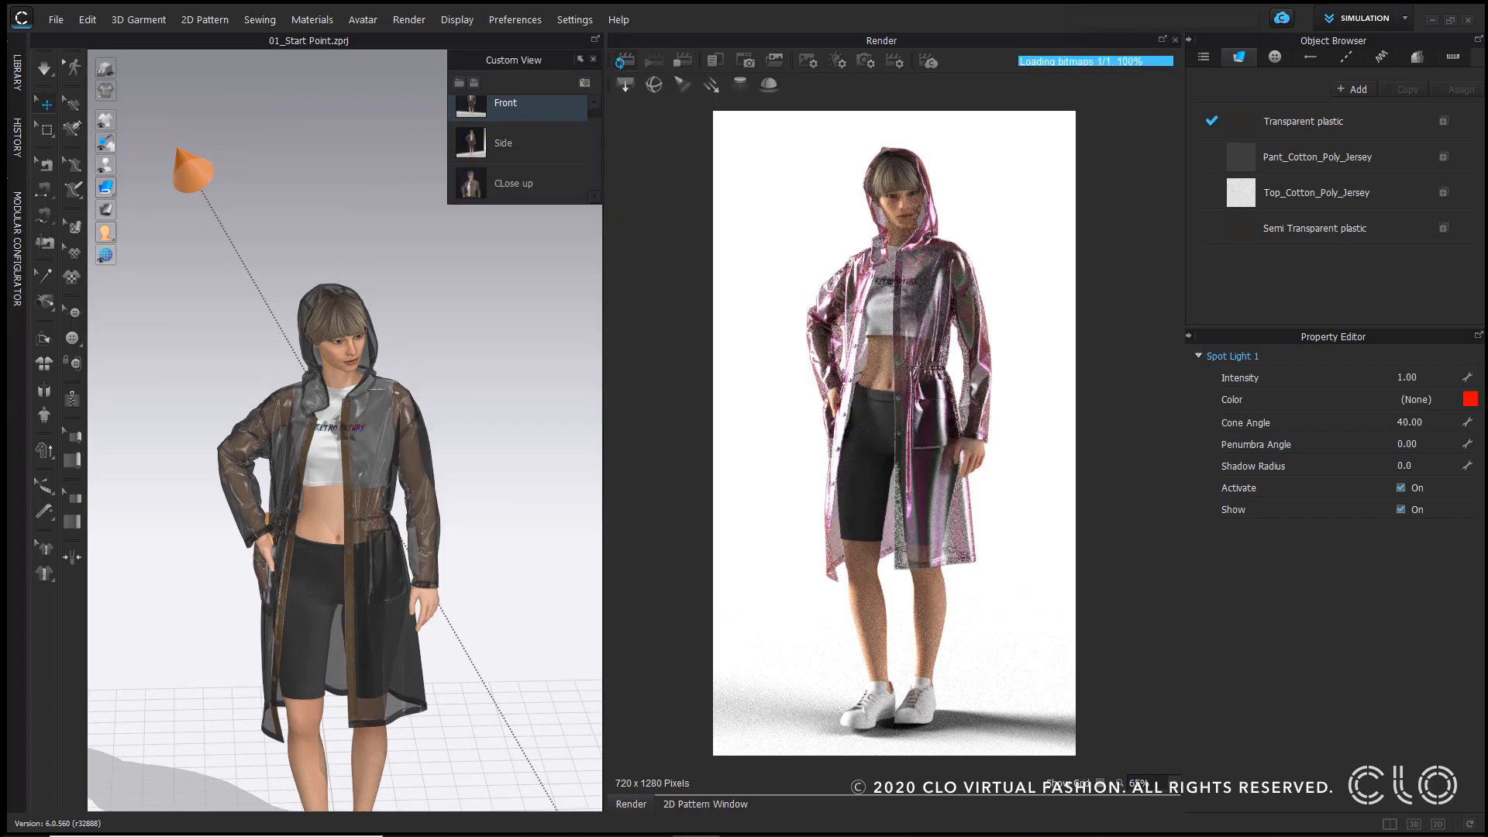
click(471, 105)
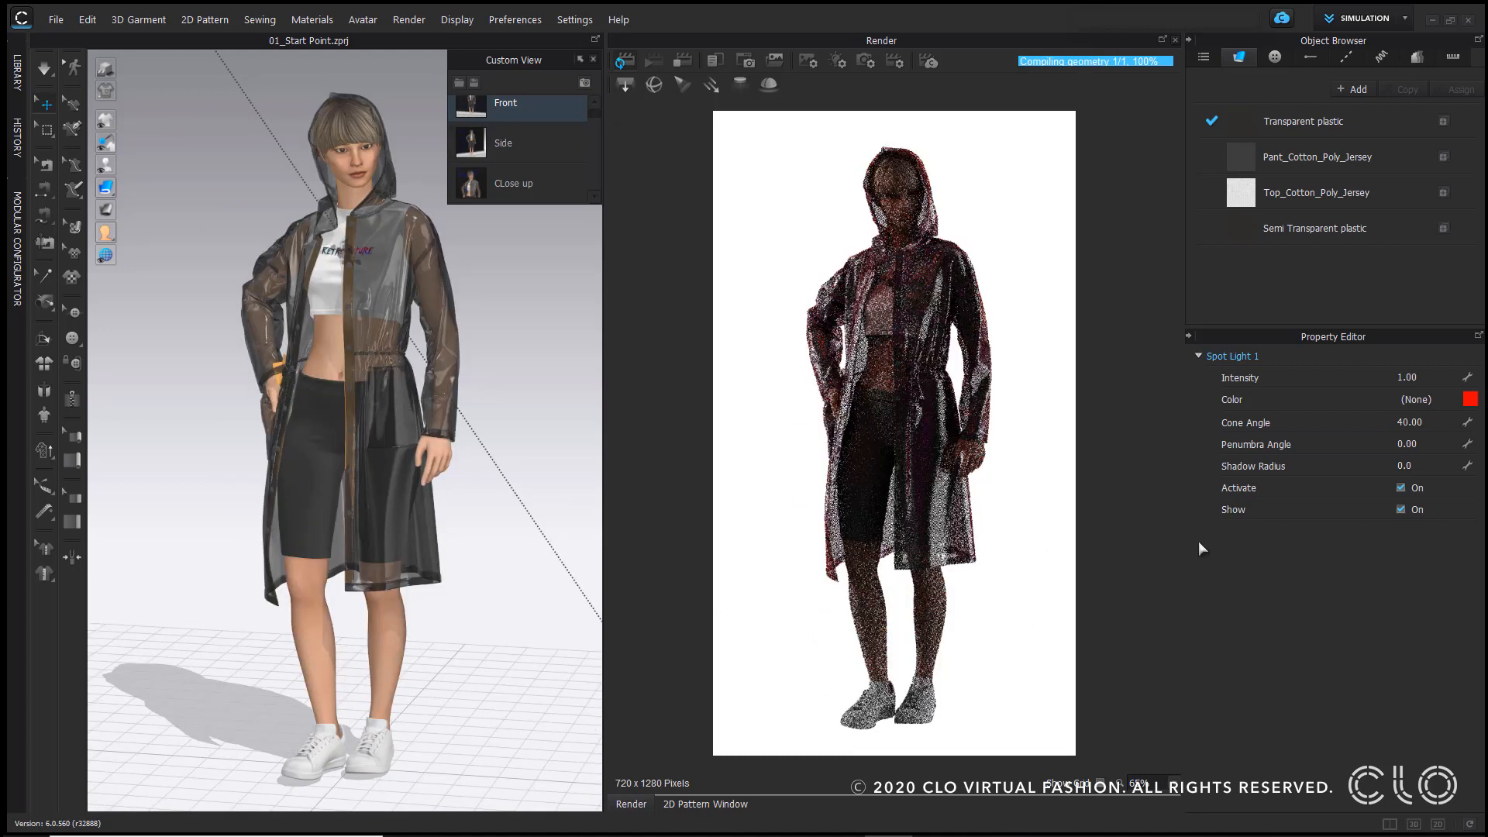
Step: Set the spot light intensity to 10
click(1420, 377)
text(10)
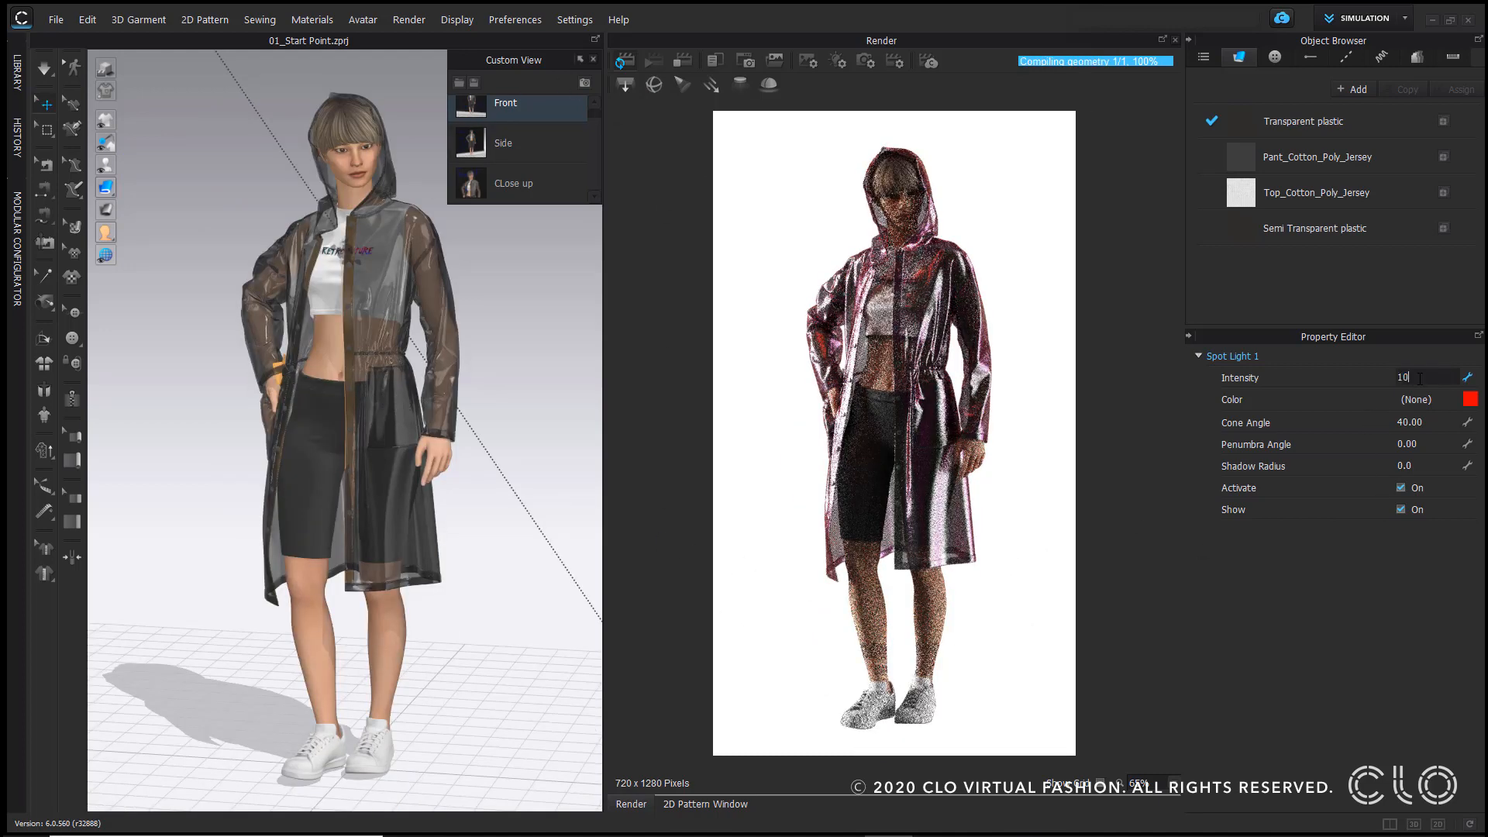
key(Return)
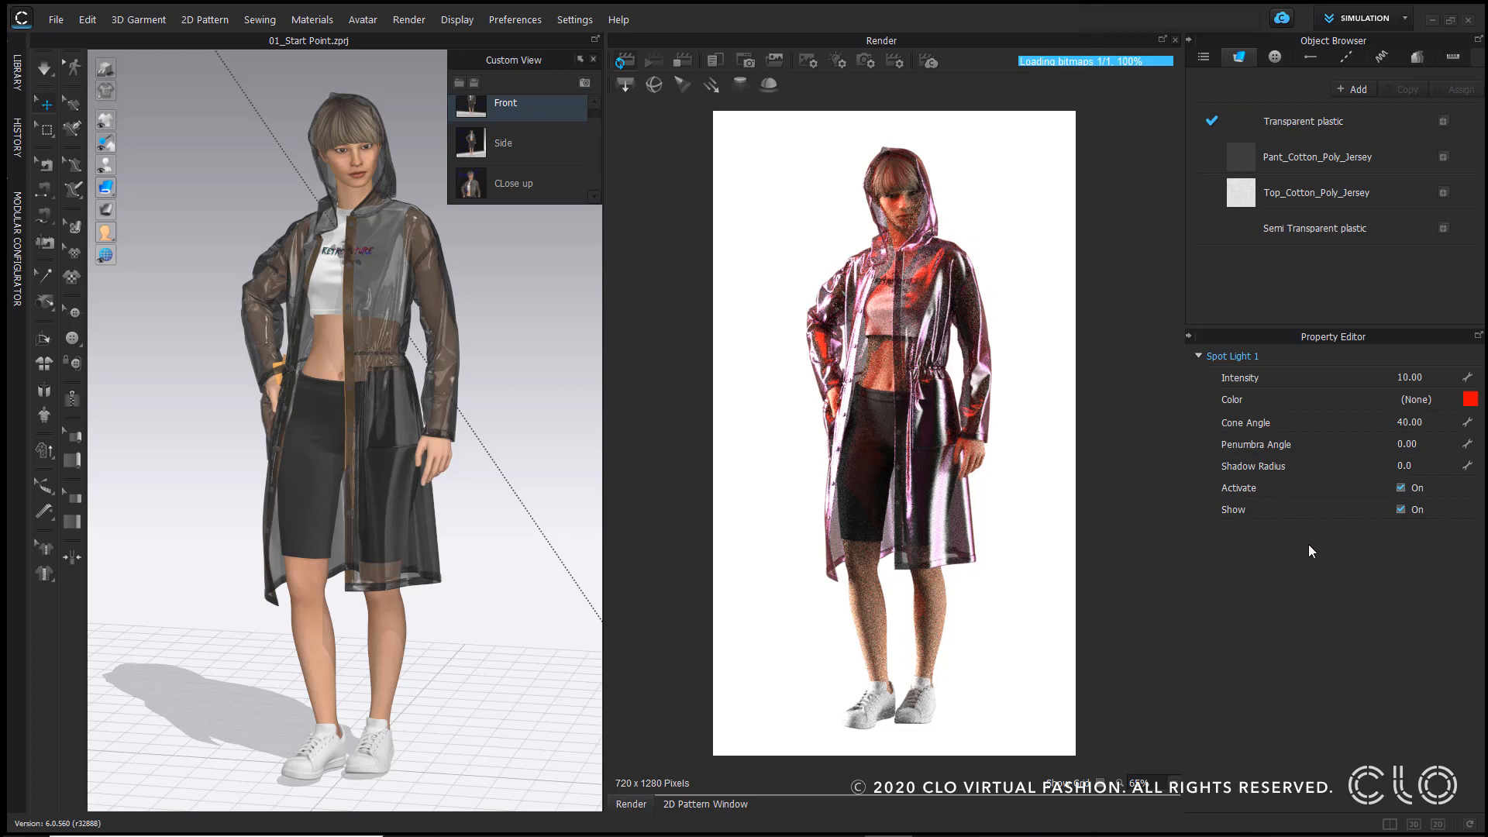
Step: Set the spot light intensity to 3
click(1423, 378)
text(3)
key(Return)
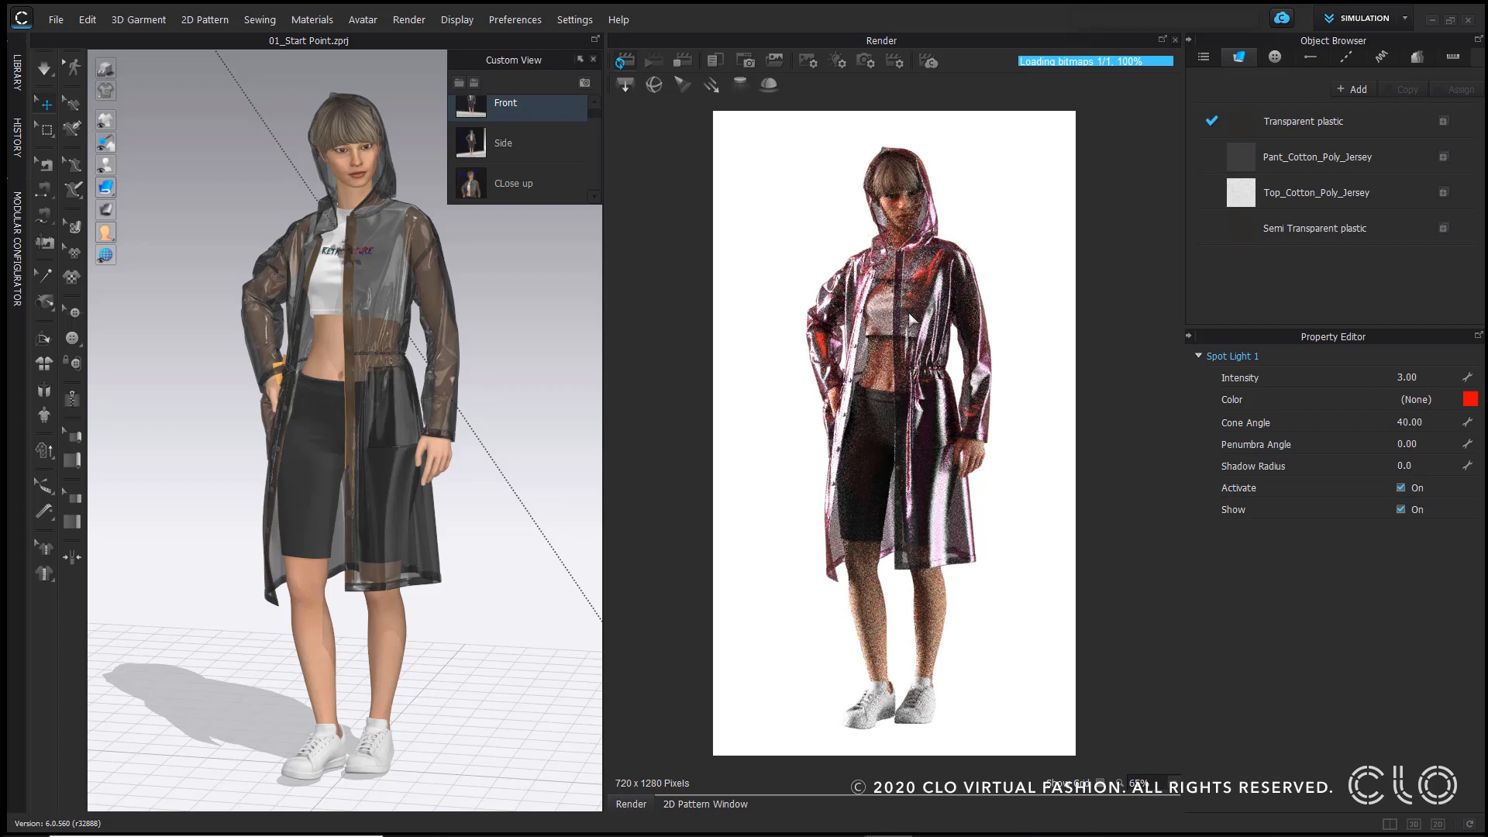
Step: Change the first spot light color to near-white FFFCF6
click(1469, 399)
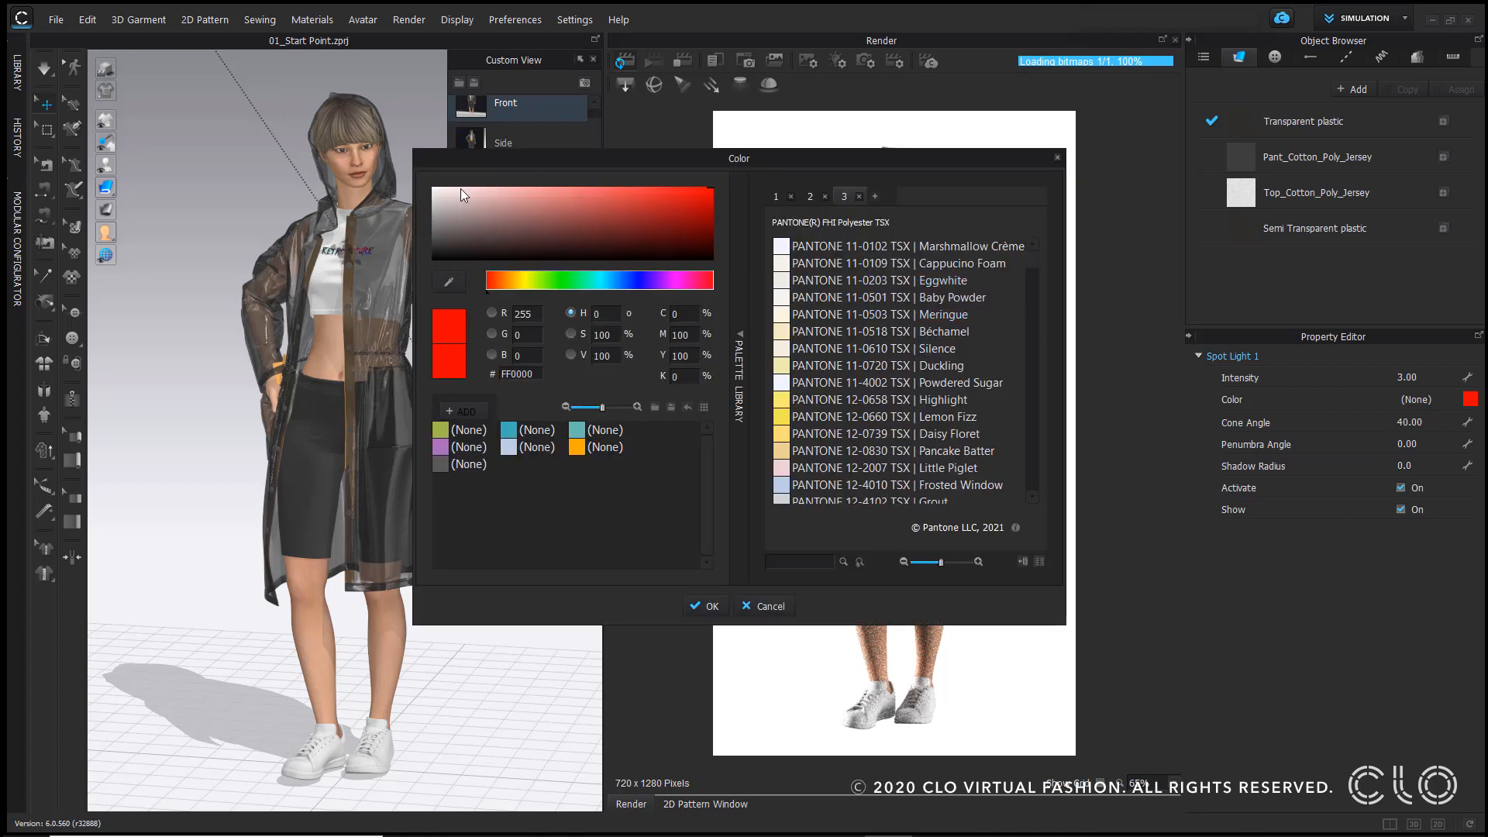
drag(459, 193, 443, 189)
click(512, 280)
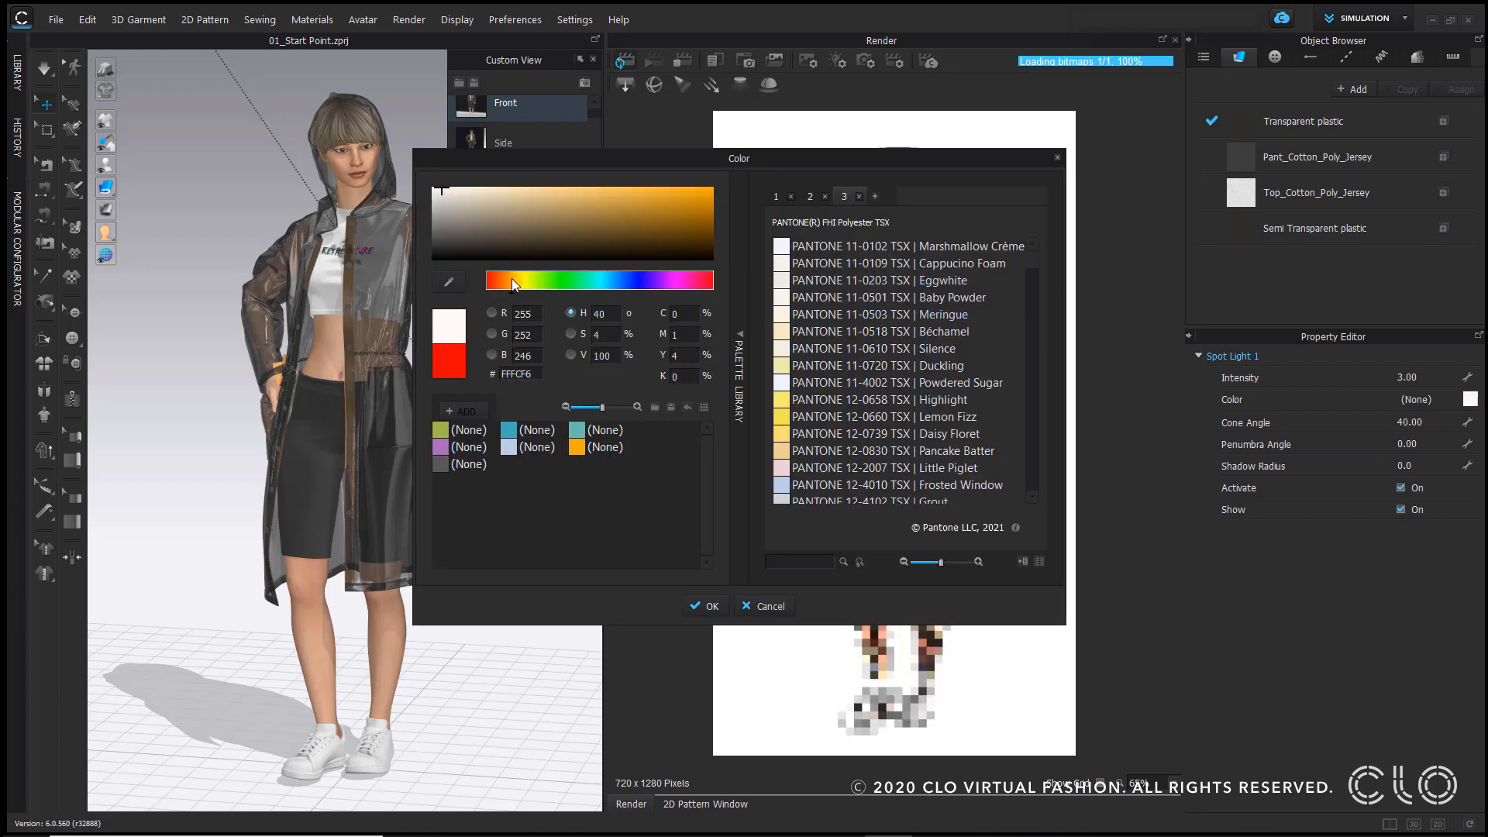
click(704, 606)
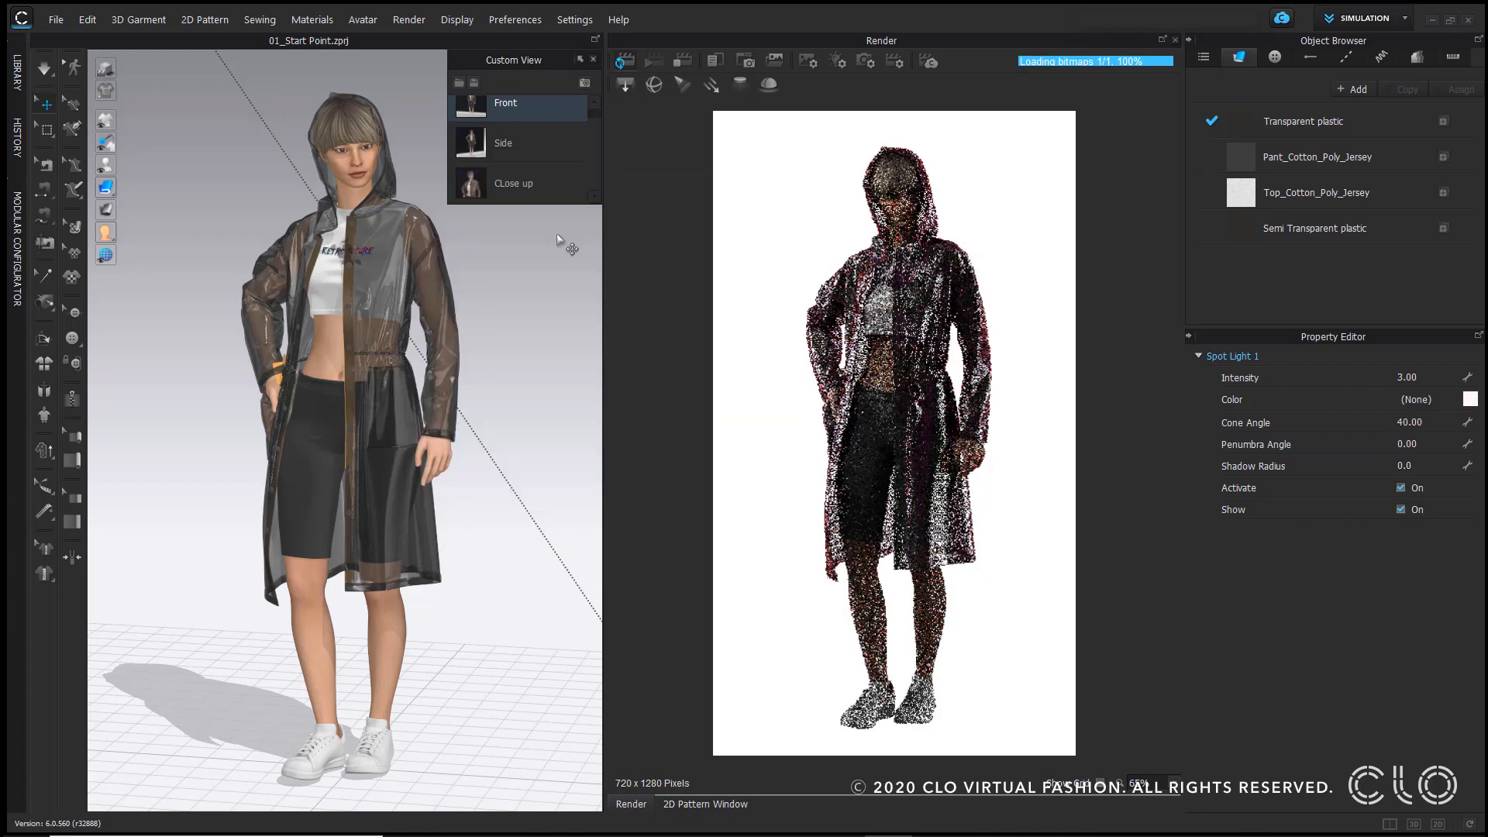
Step: Add a second spot light and move it up above and in front of the avatar
click(682, 84)
scroll(419, 458, down, 4)
mouse_move(419, 458)
right_down()
mouse_move(448, 292)
mouse_move(504, 475)
mouse_move(377, 481)
mouse_move(511, 424)
mouse_move(514, 686)
mouse_move(555, 542)
mouse_move(432, 475)
right_up()
scroll(432, 475, up, 6)
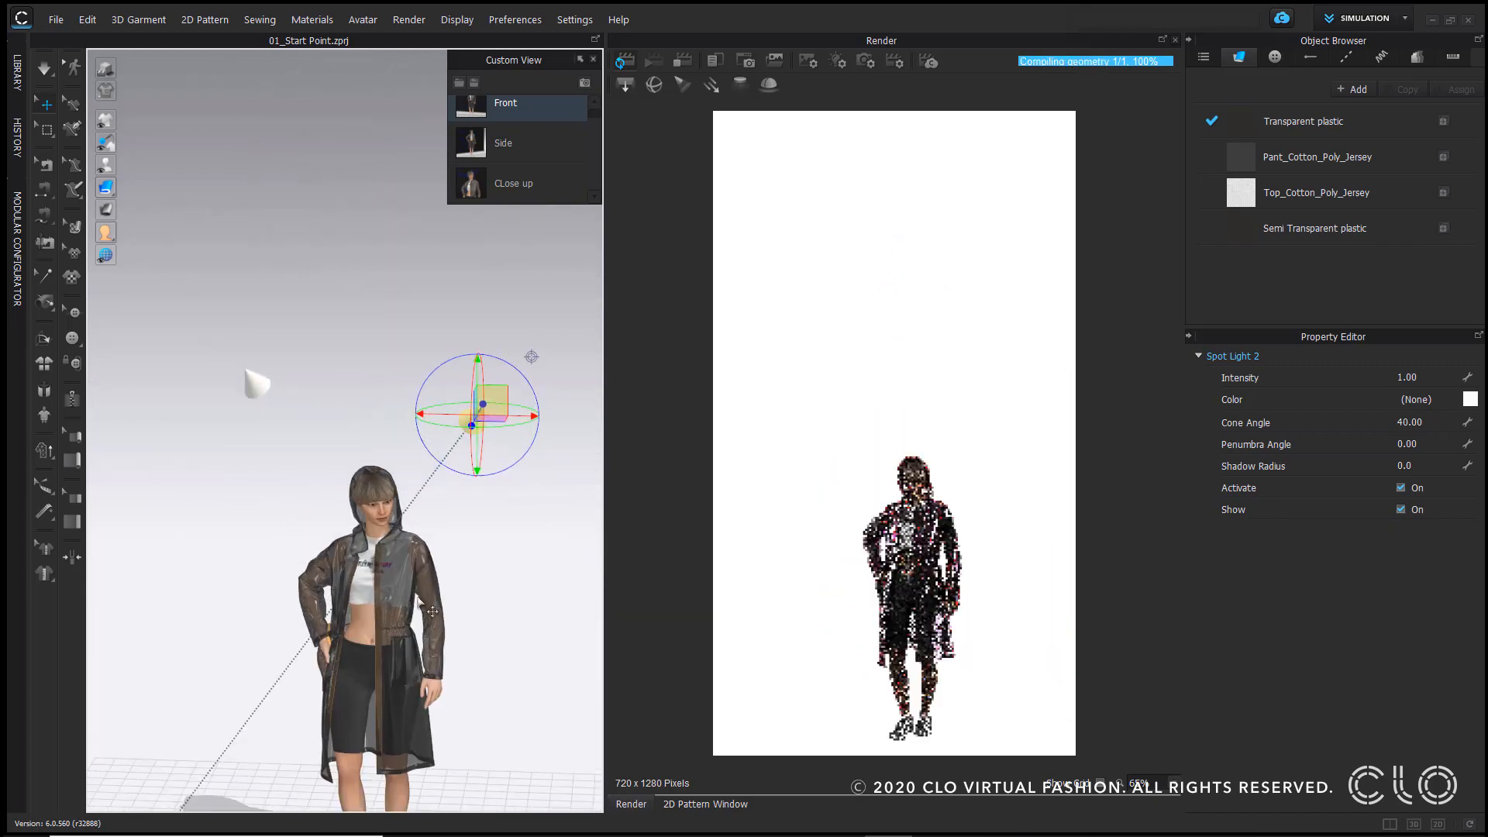
middle_drag(432, 475, 330, 155)
Step: Switch to the Close up view and set the second spot light color to blue
click(513, 183)
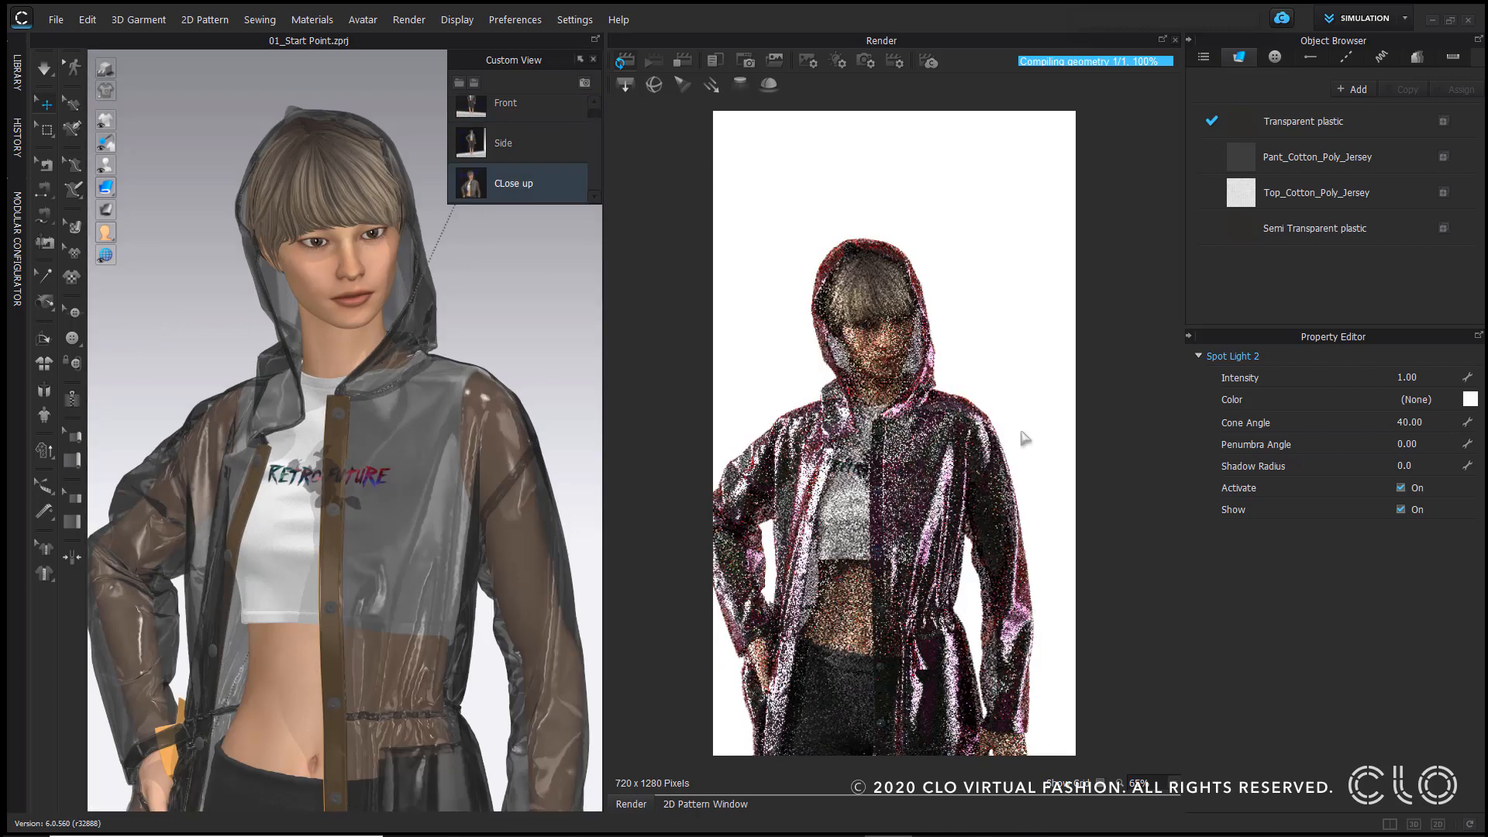
click(1470, 399)
click(632, 280)
drag(672, 213, 765, 138)
click(706, 607)
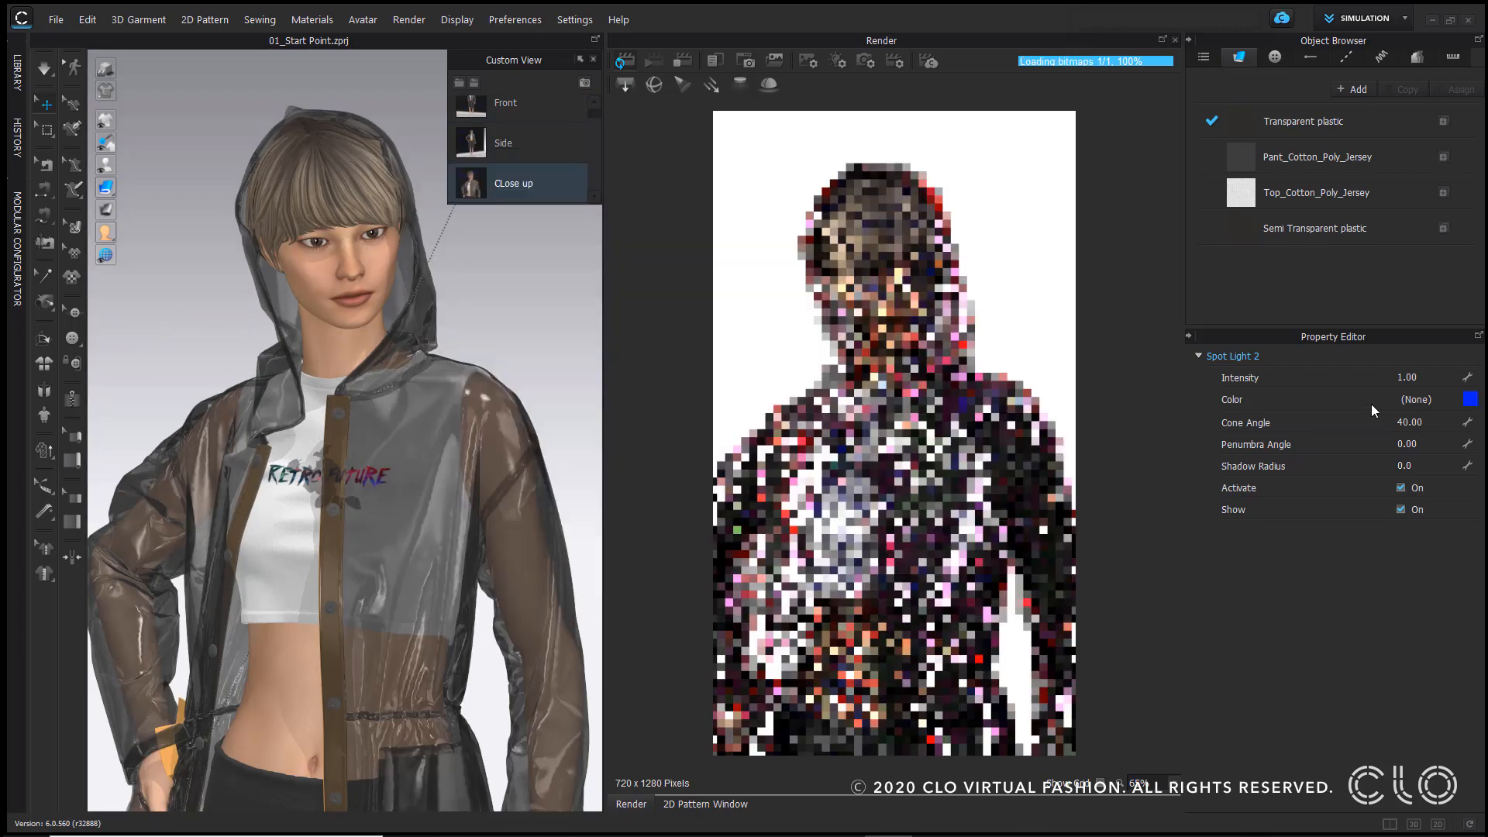
Step: Set the second spot light intensity to 10
click(1440, 378)
text(10)
key(Return)
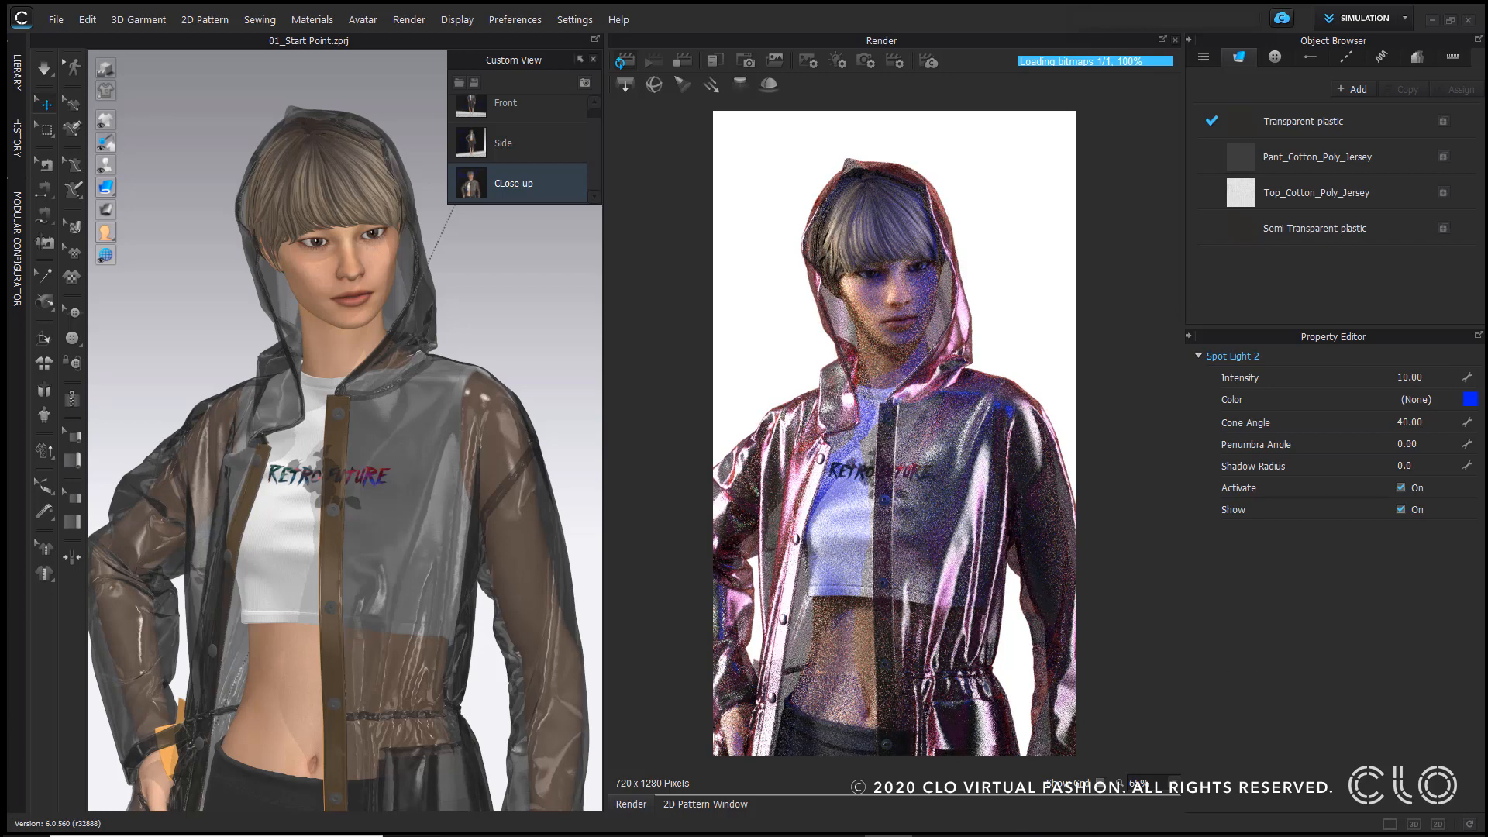
Step: Set the second spot light color back to white and its intensity to 3
click(1470, 400)
click(445, 188)
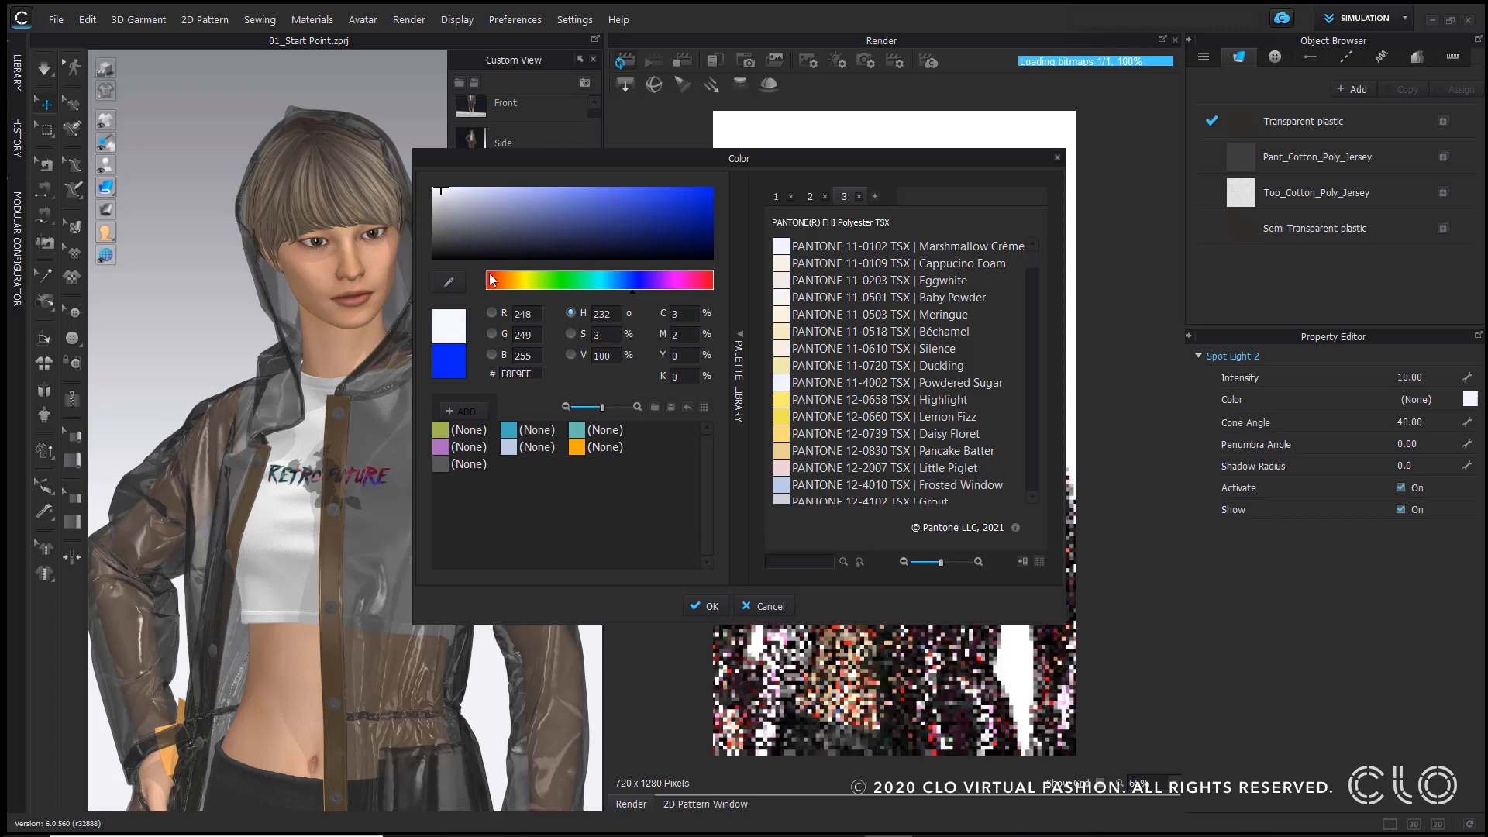
click(505, 280)
click(704, 605)
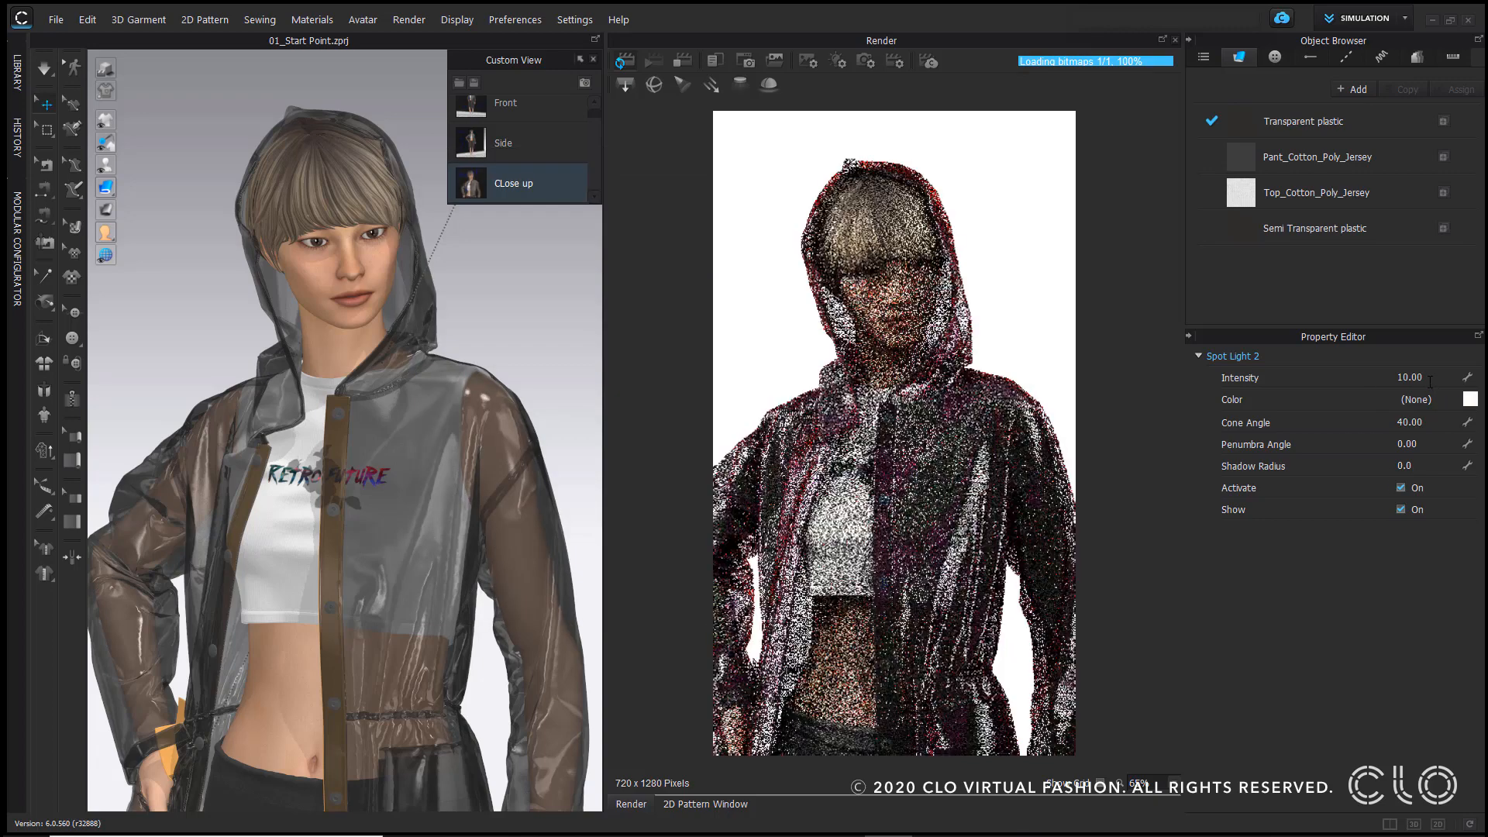
double_click(1430, 378)
text(3)
key(Return)
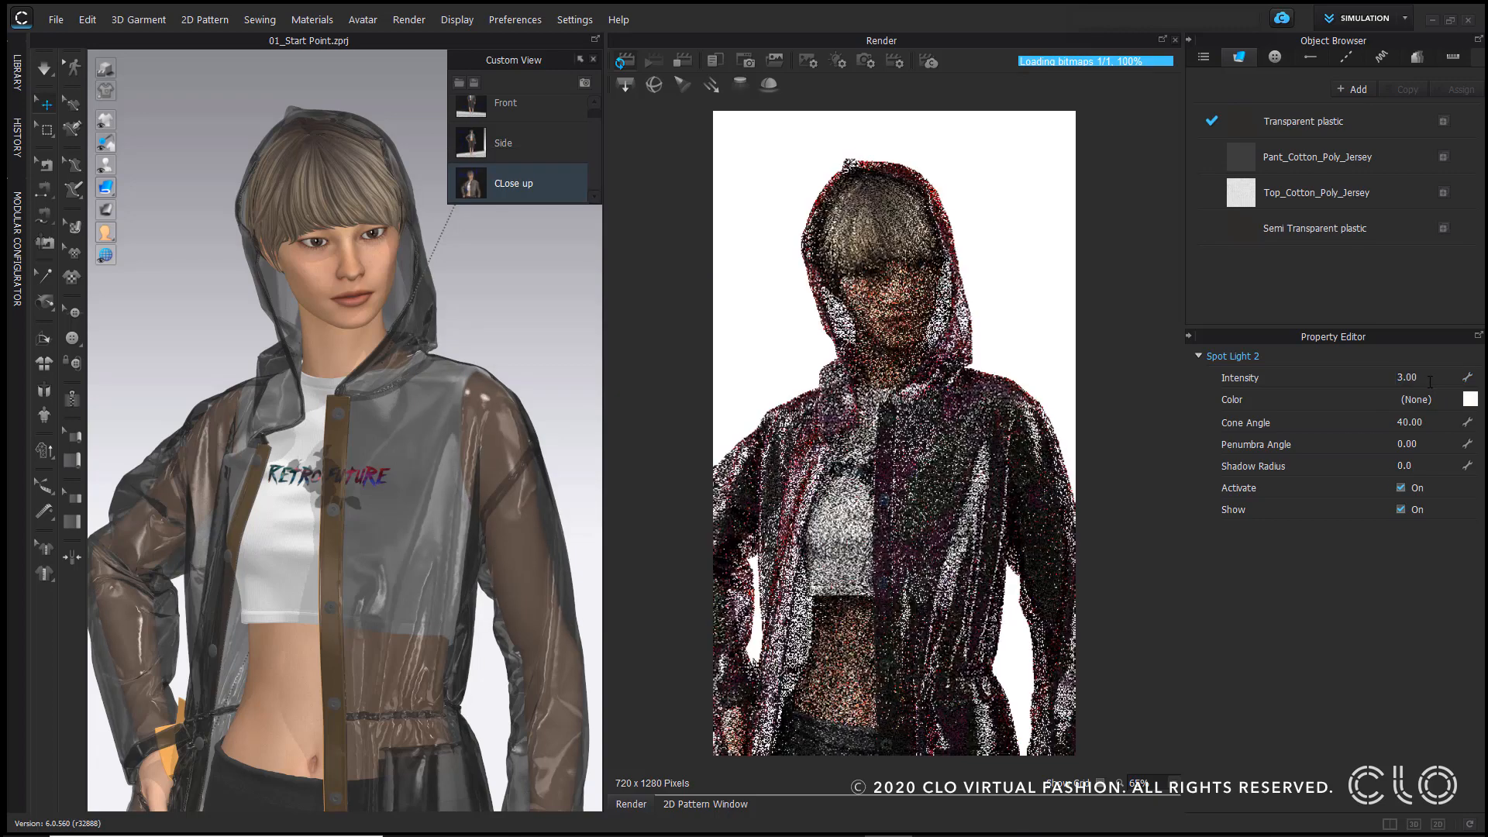
Step: Turn off Show for both spot lights so their gizmos are hidden
click(1400, 509)
scroll(540, 354, down, 5)
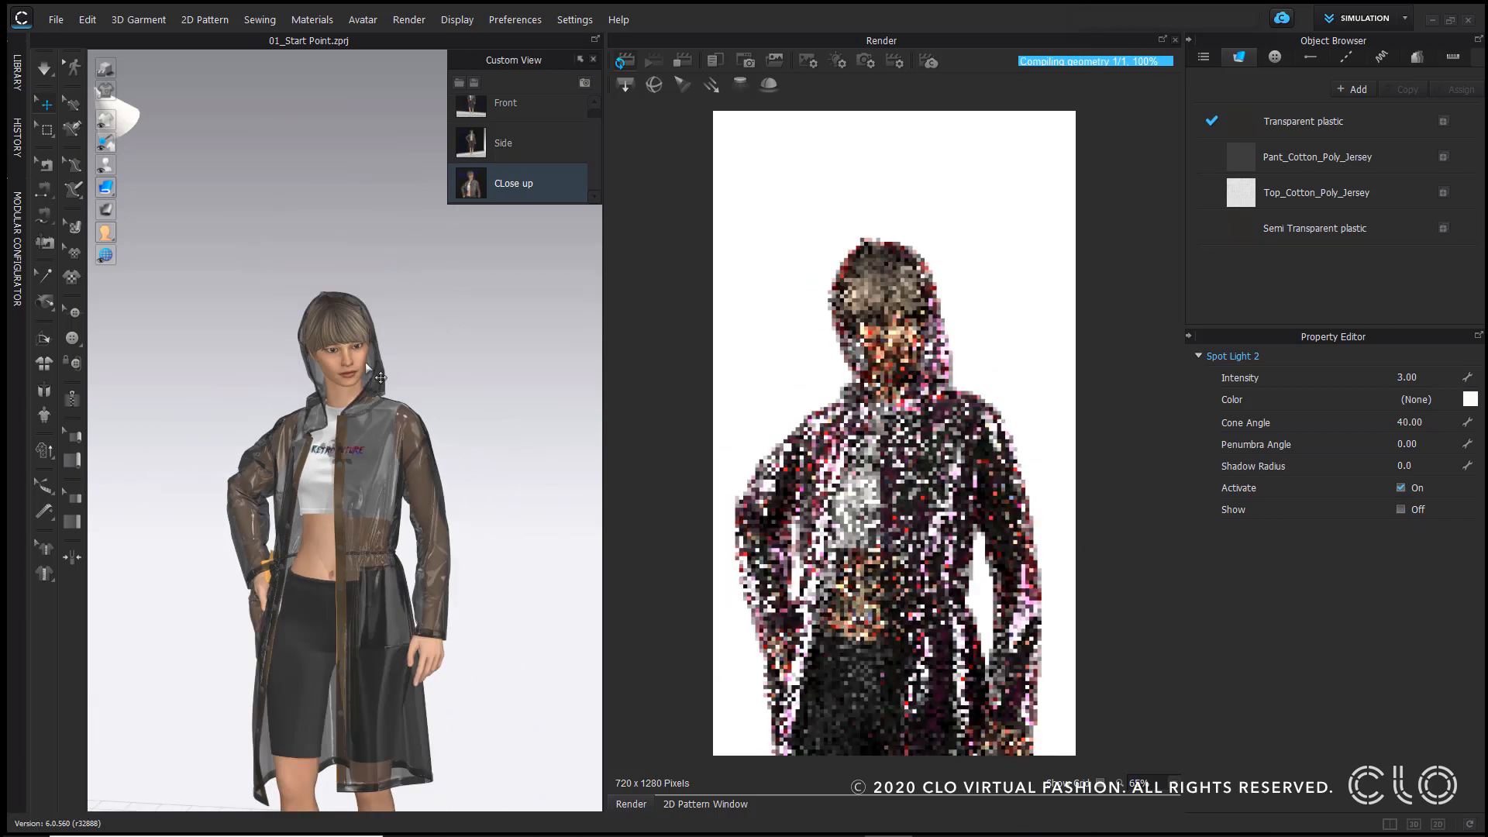
click(208, 233)
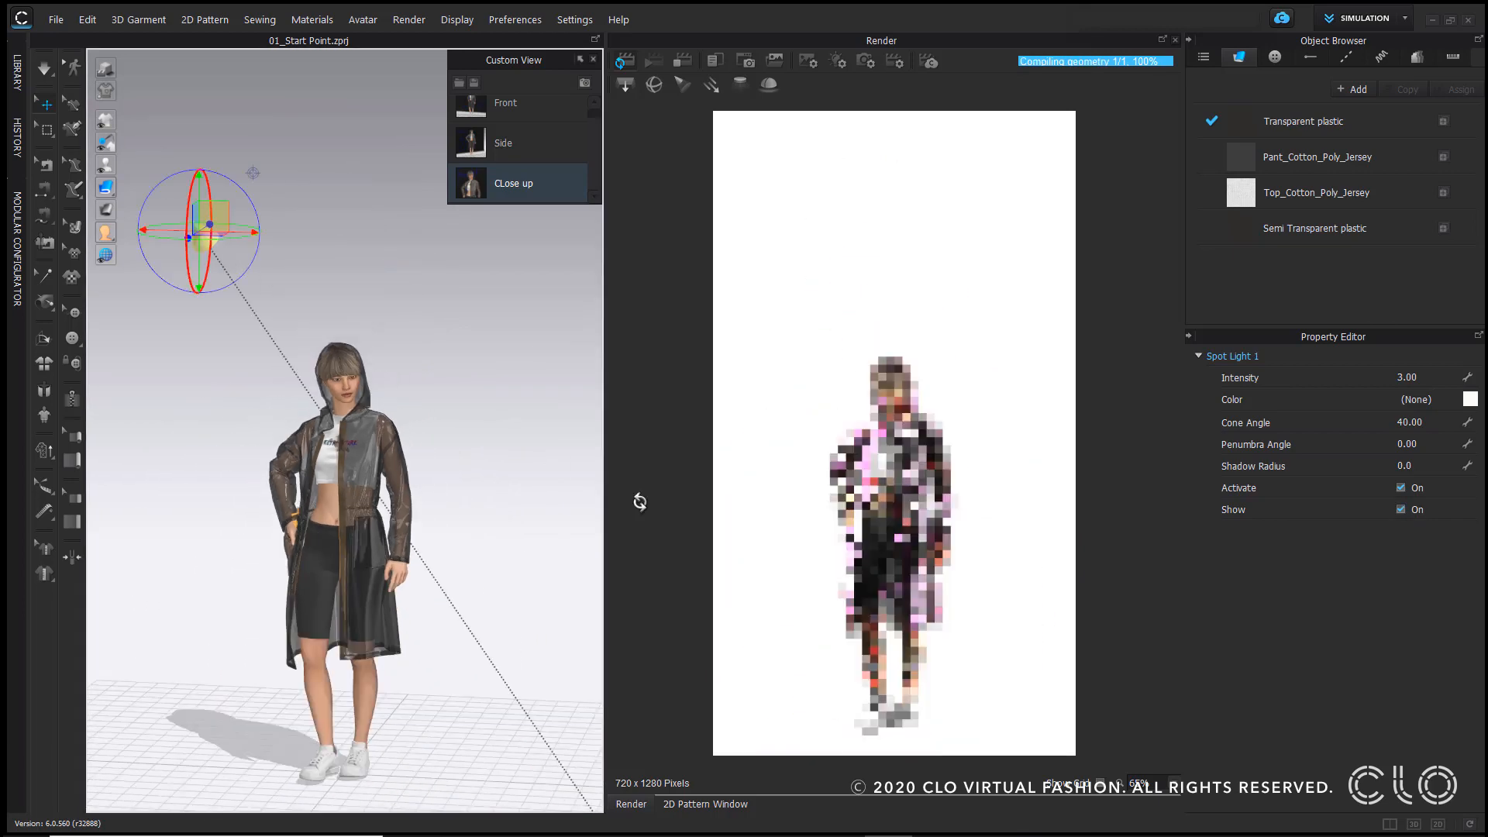
click(1401, 509)
Step: Review the full light list and return the viewport to the Front view
click(837, 61)
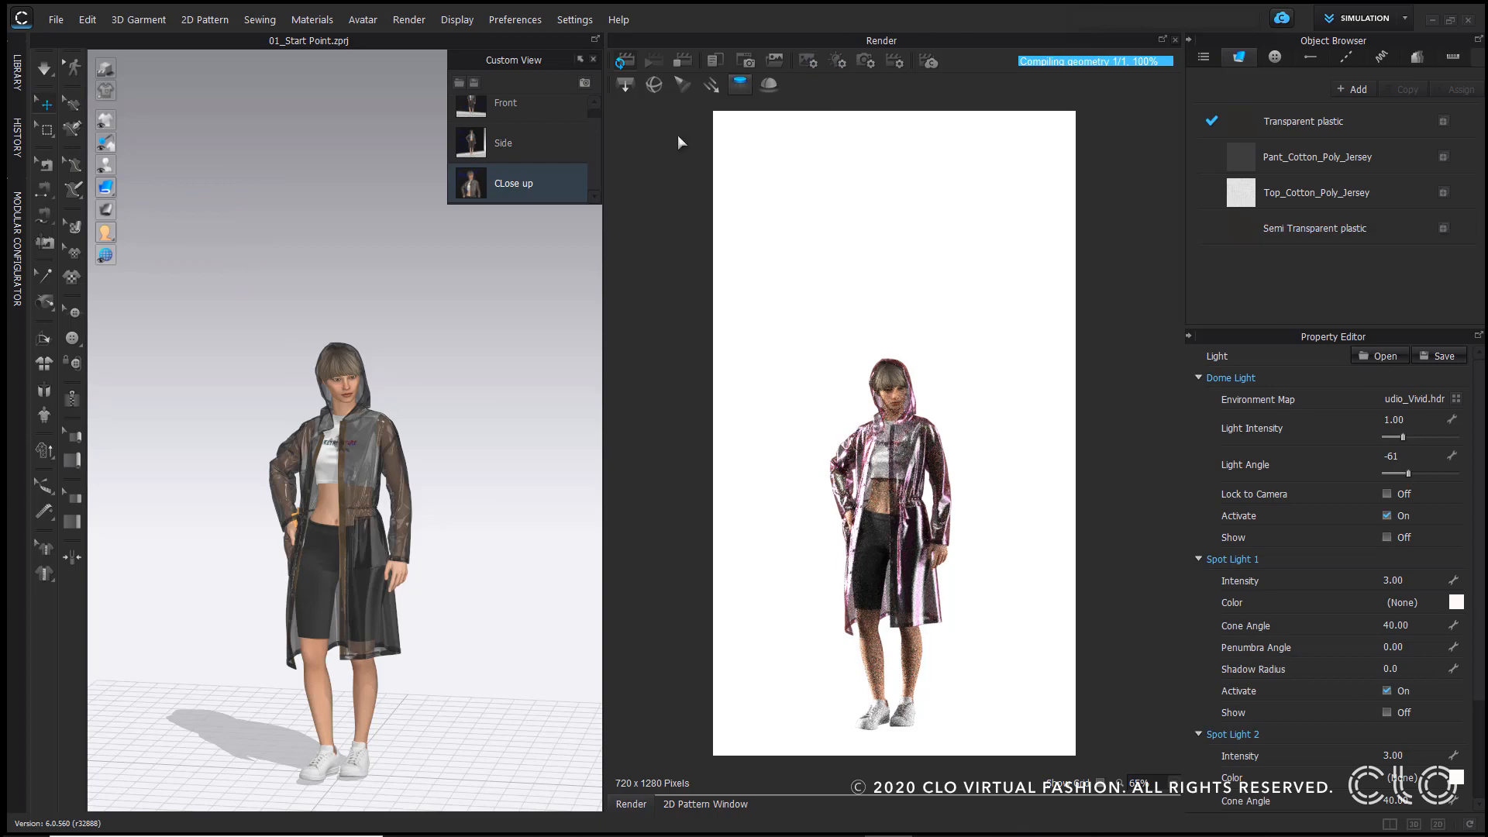
click(455, 182)
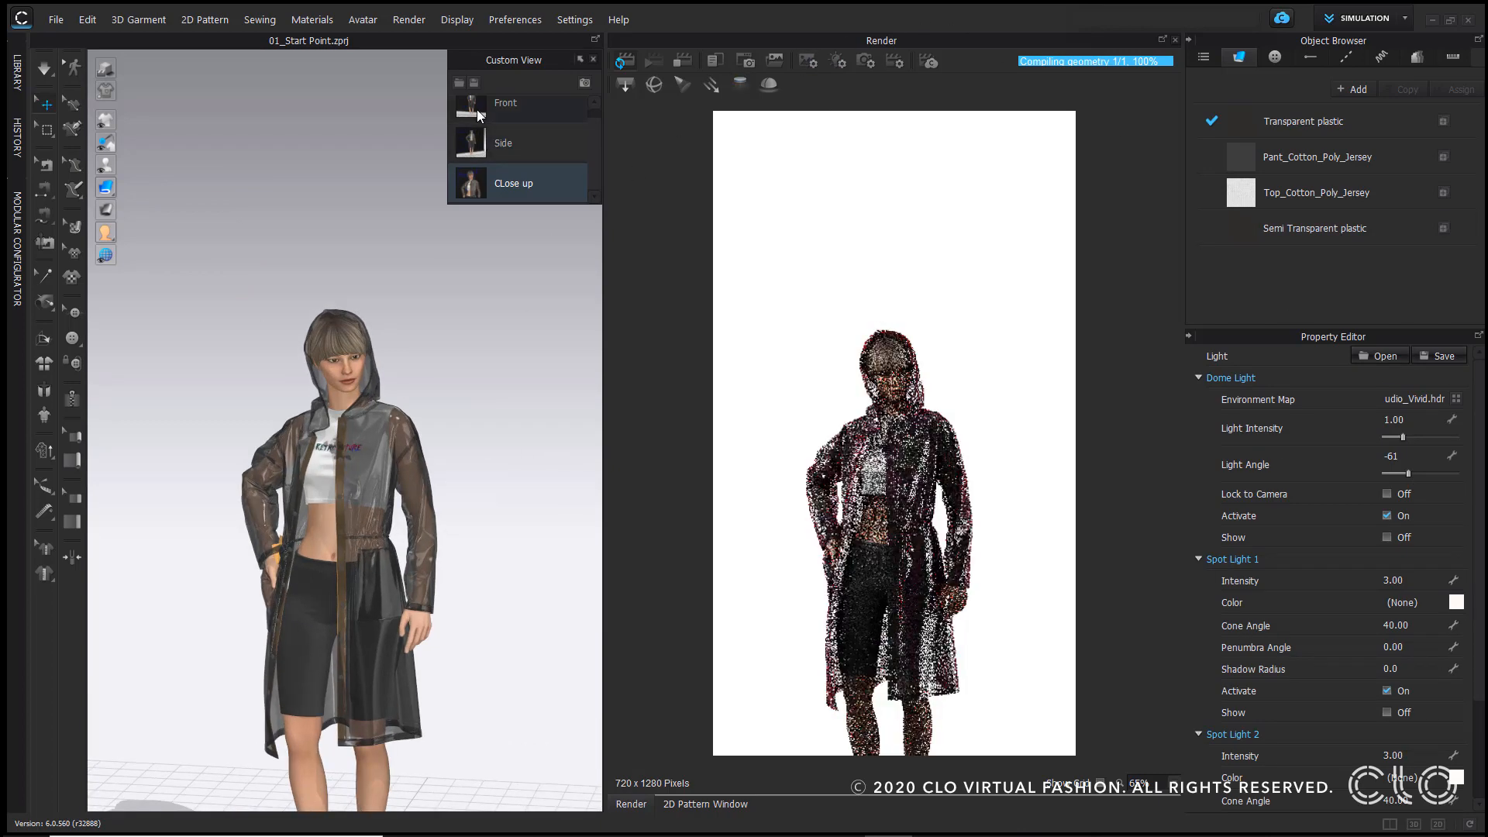
click(478, 109)
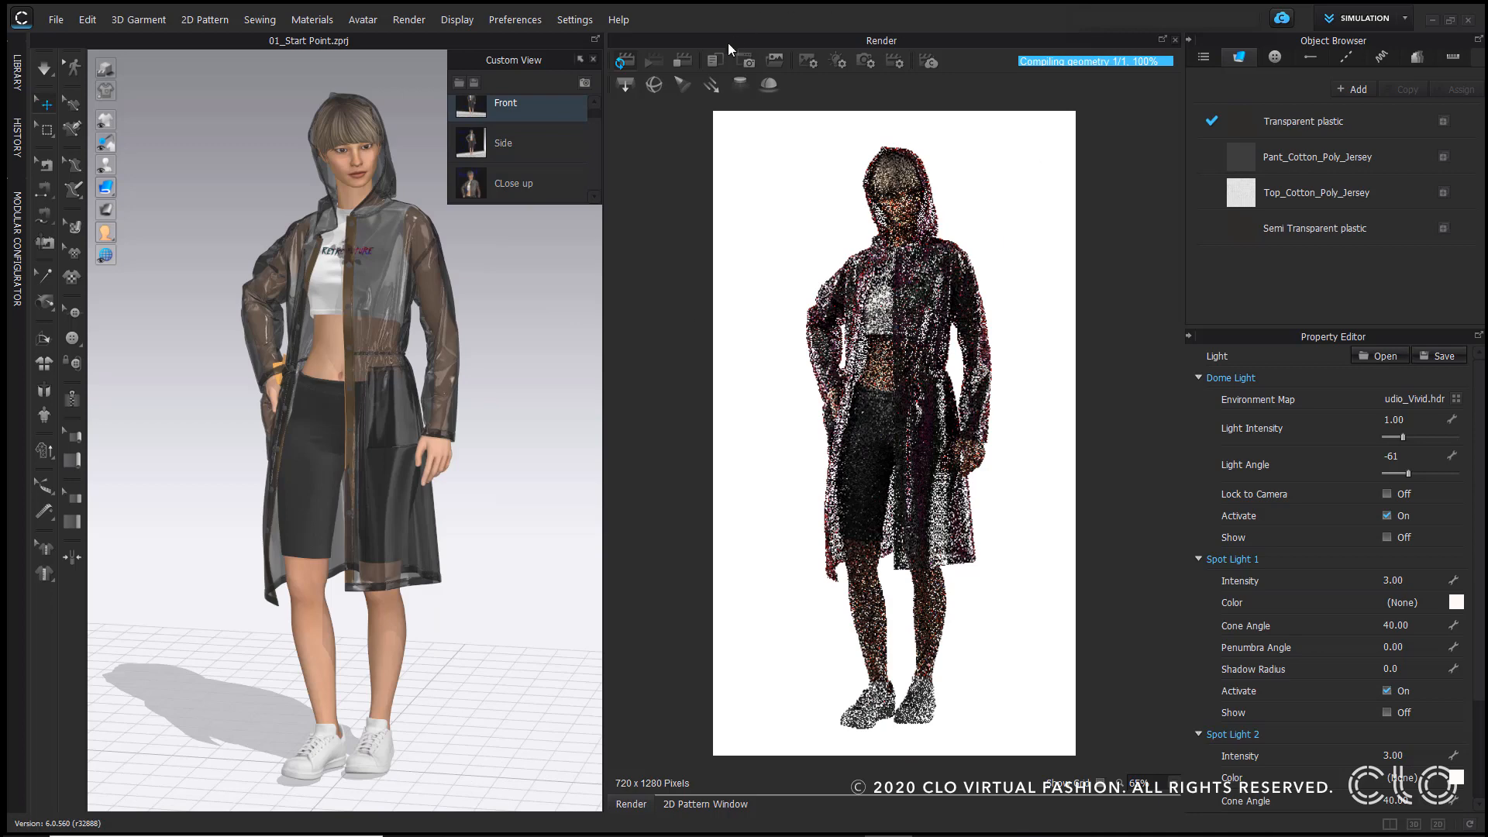
Step: Close the render window and add 02_Backdrop.zpac to the scene without loading the avatar pose and size
click(1175, 40)
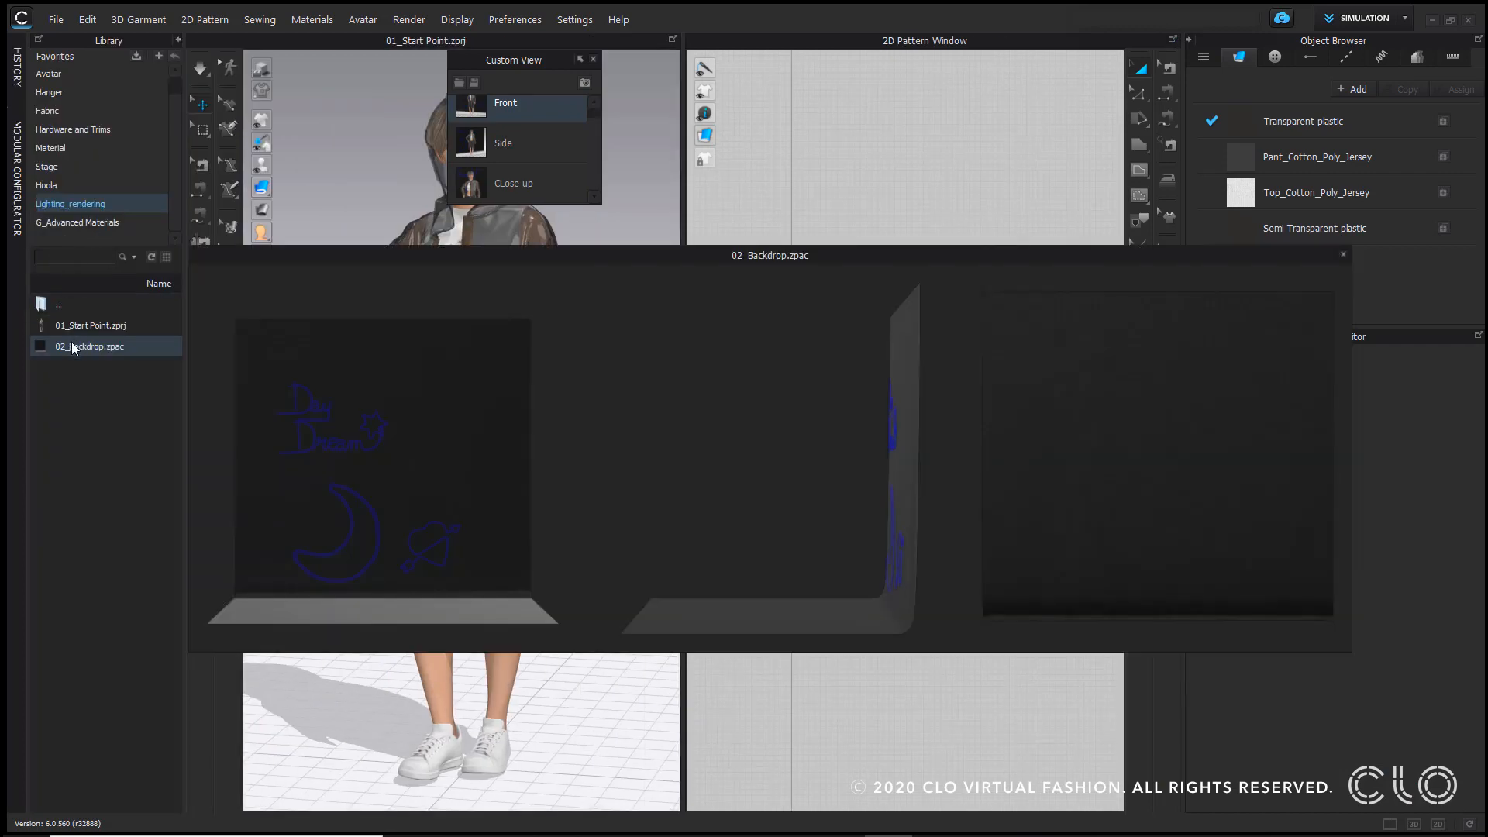
right_click(71, 346)
click(129, 356)
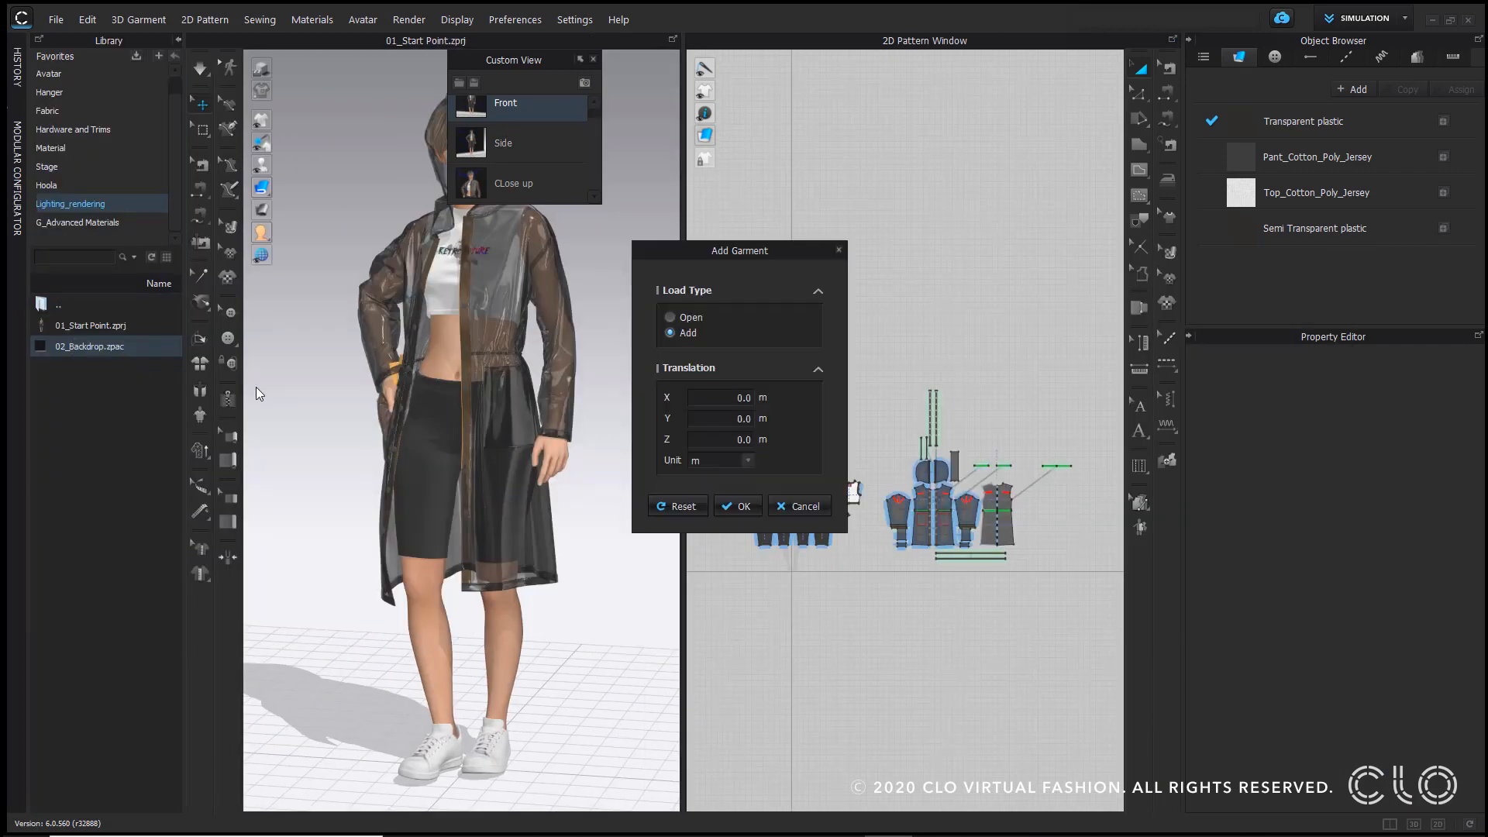
click(736, 506)
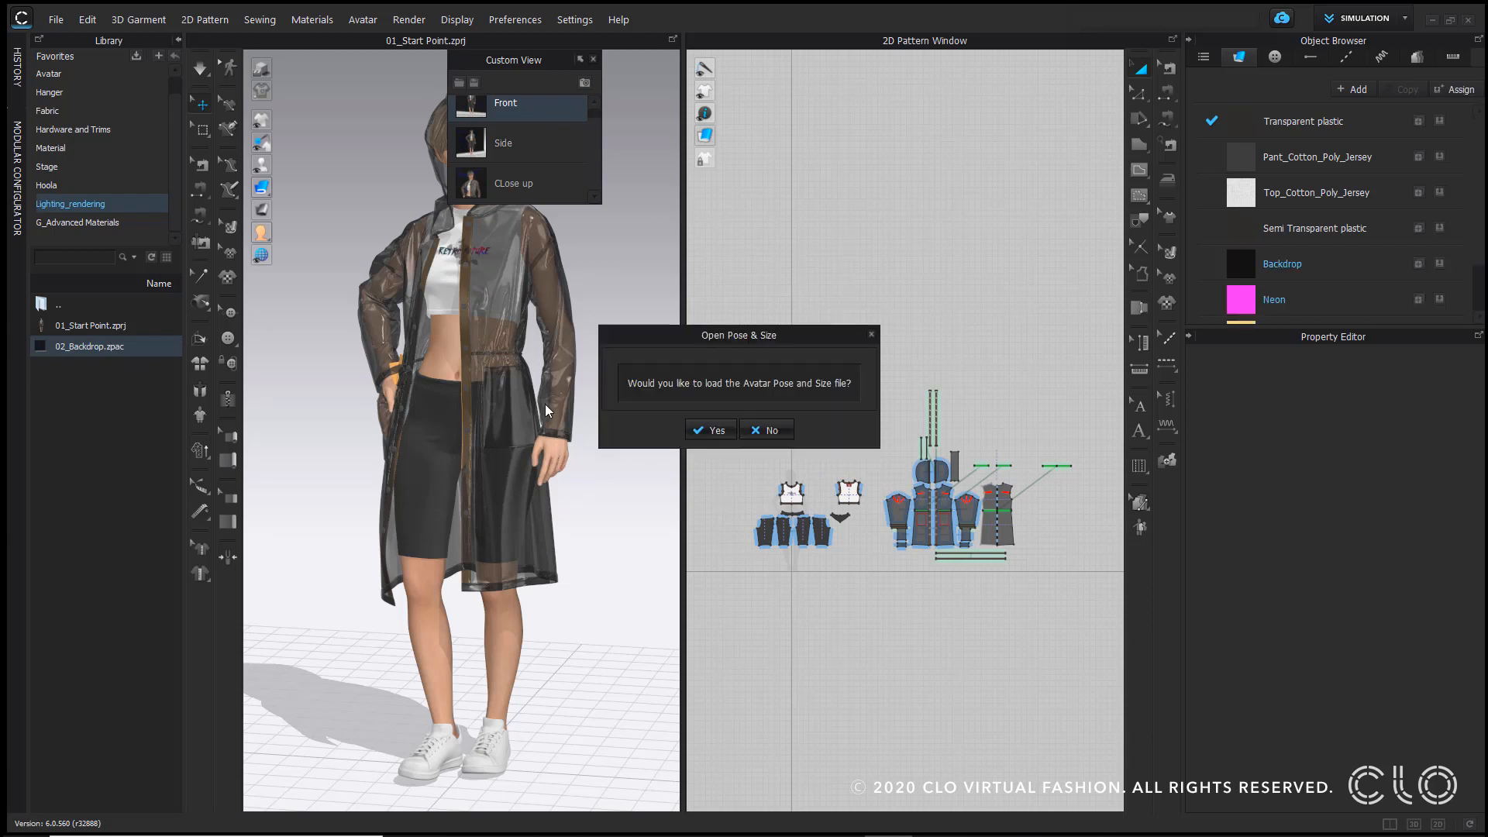
click(762, 430)
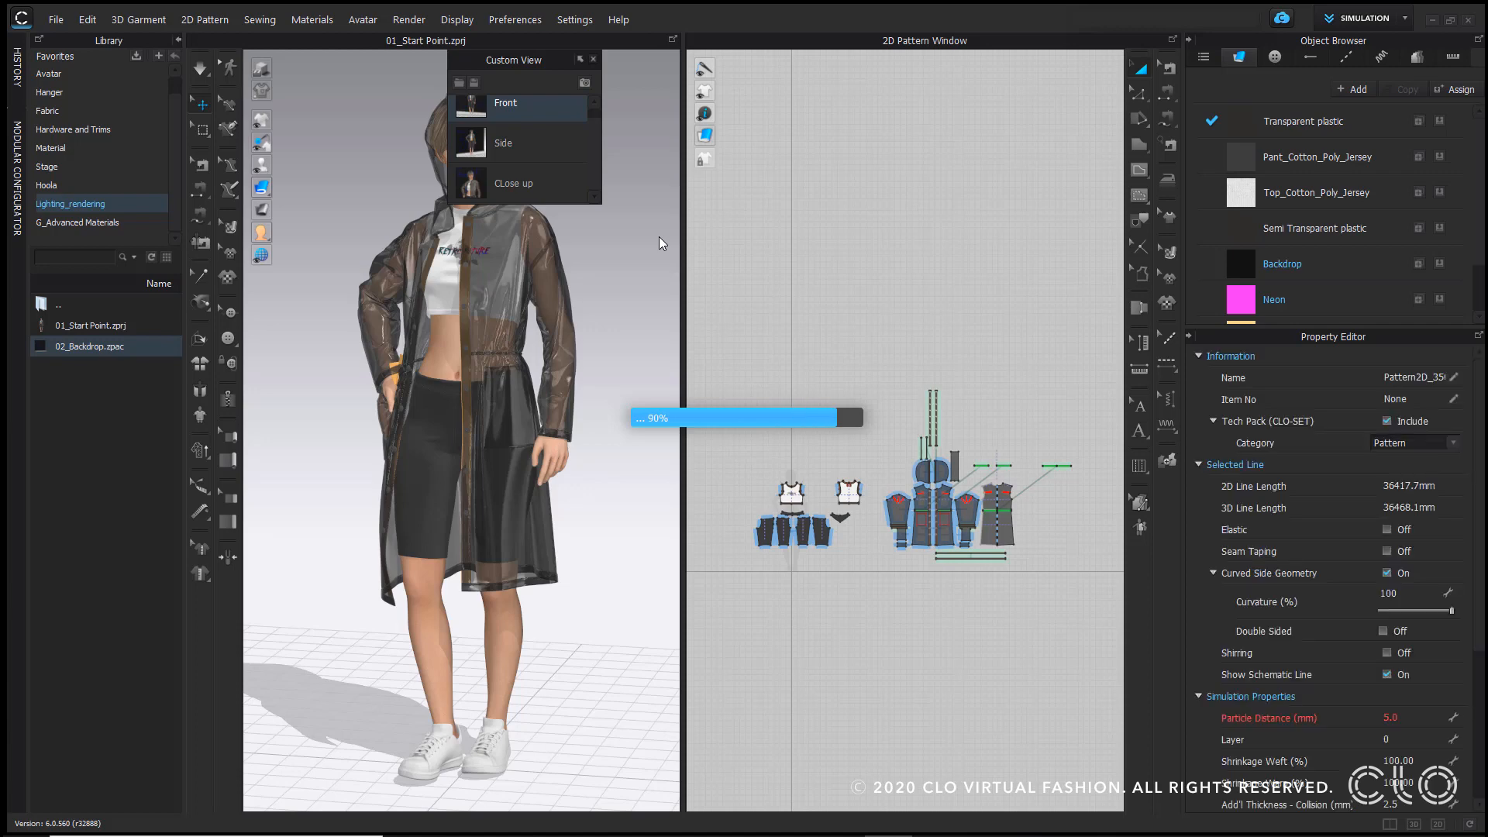
Step: Inspect the Neon, Neon Copy 1 and Backdrop materials' front and back render properties
click(179, 43)
scroll(313, 575, up, 3)
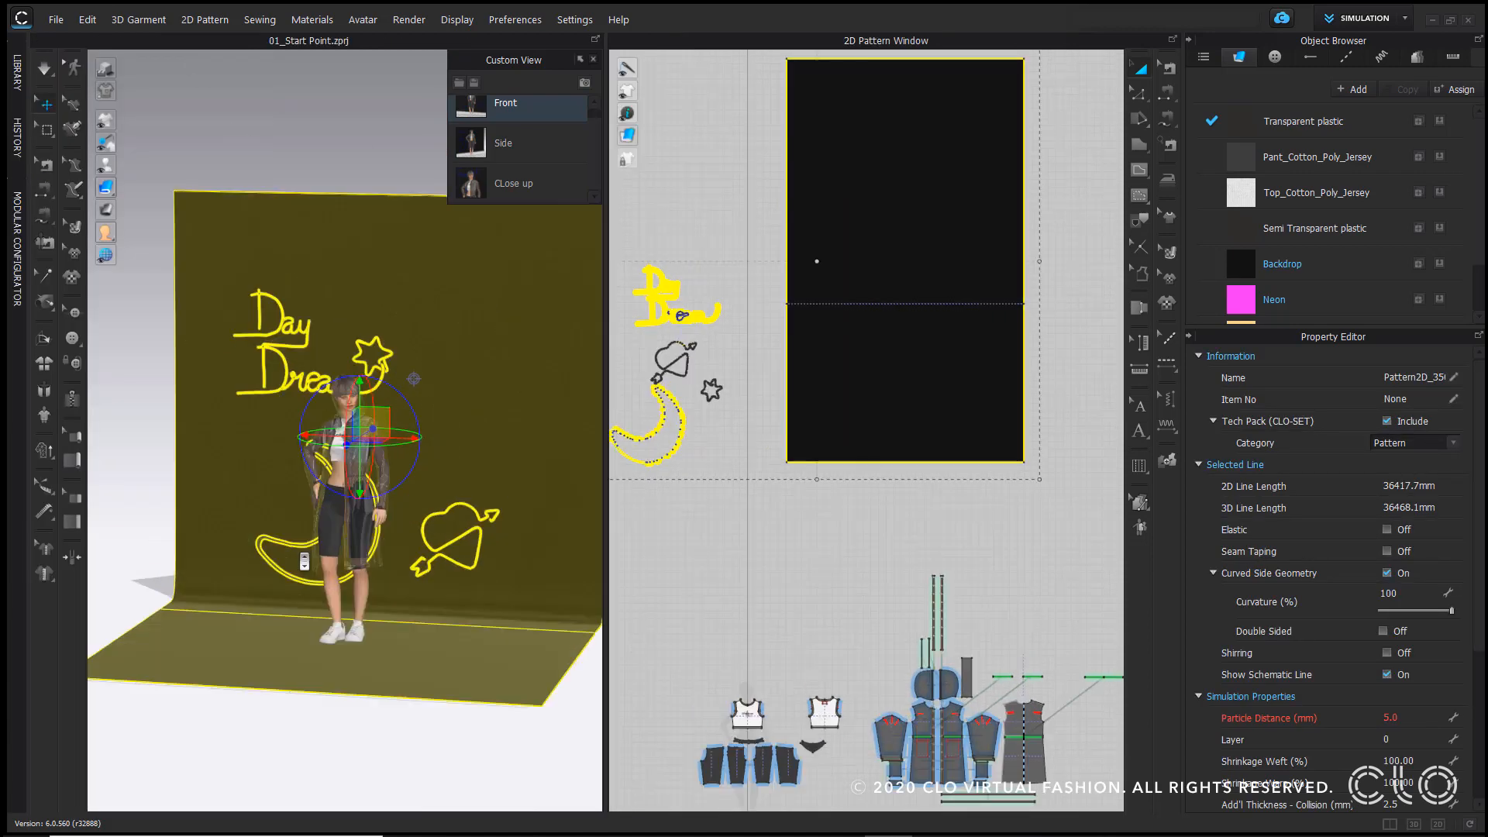
click(471, 109)
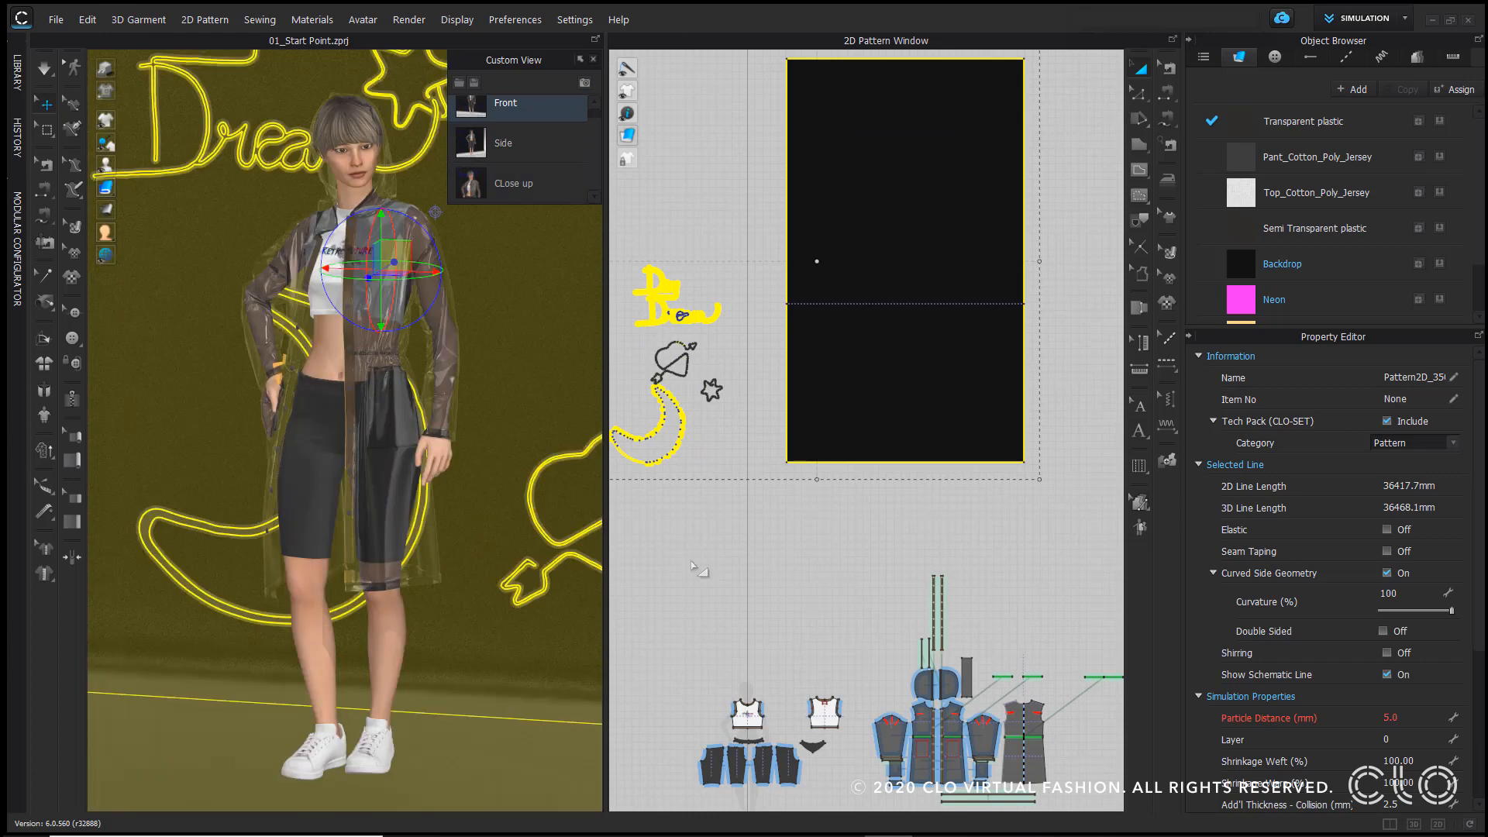
click(732, 570)
scroll(649, 381, up, 8)
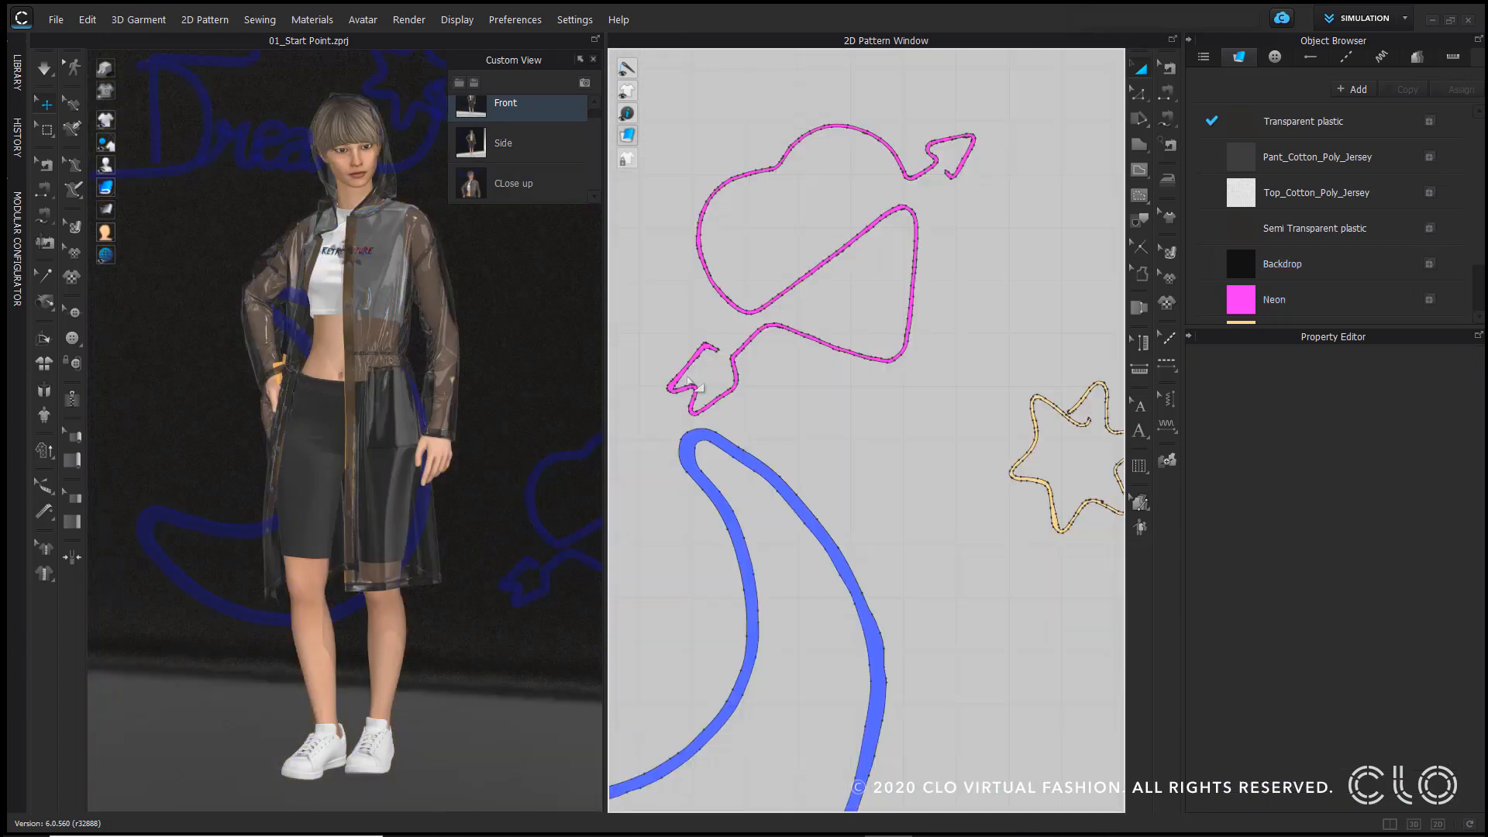
middle_drag(649, 388, 721, 788)
middle_drag(876, 514, 638, 98)
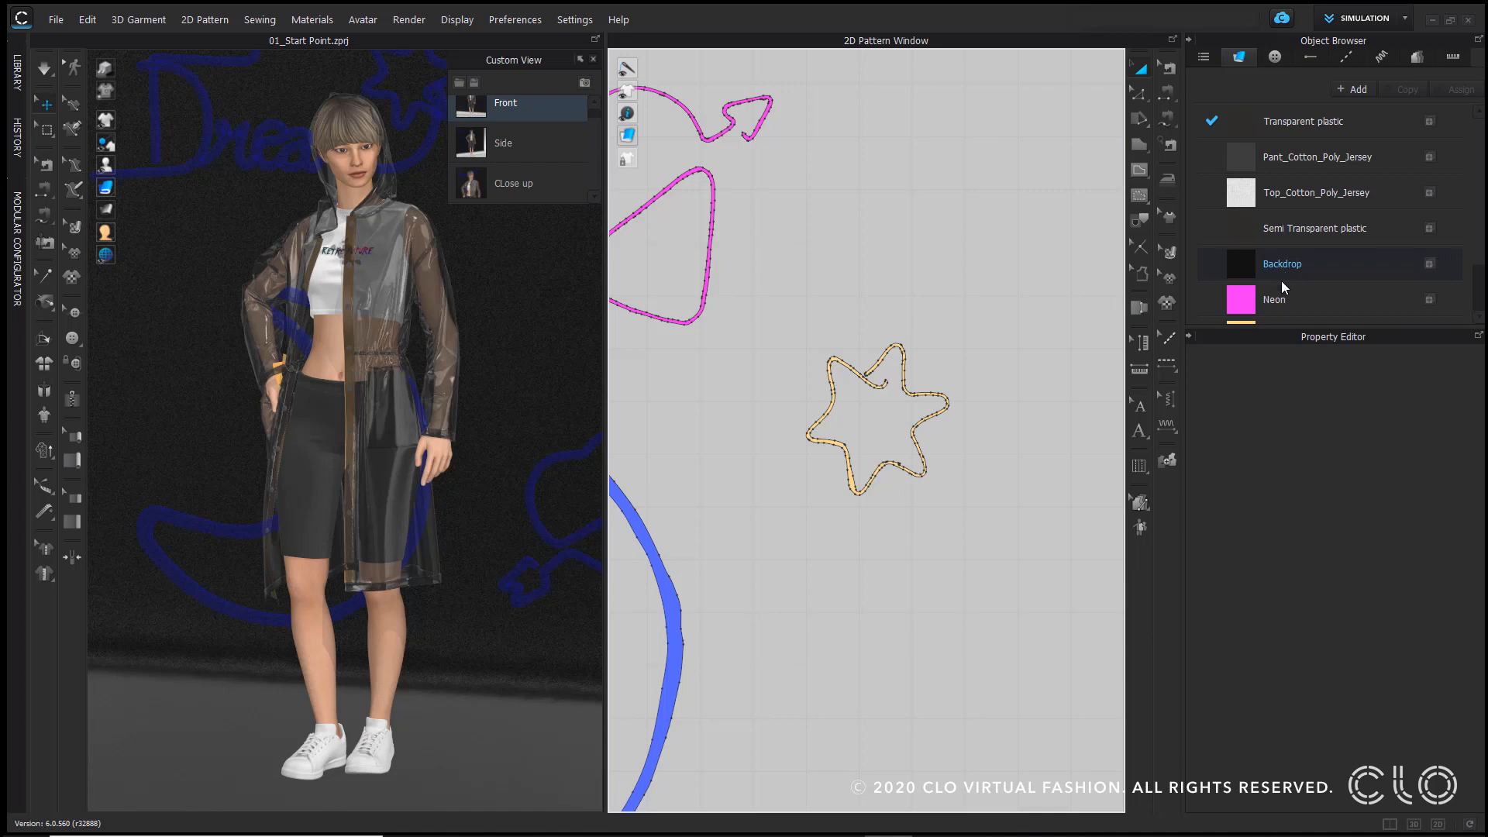
scroll(1281, 281, down, 2)
click(1300, 240)
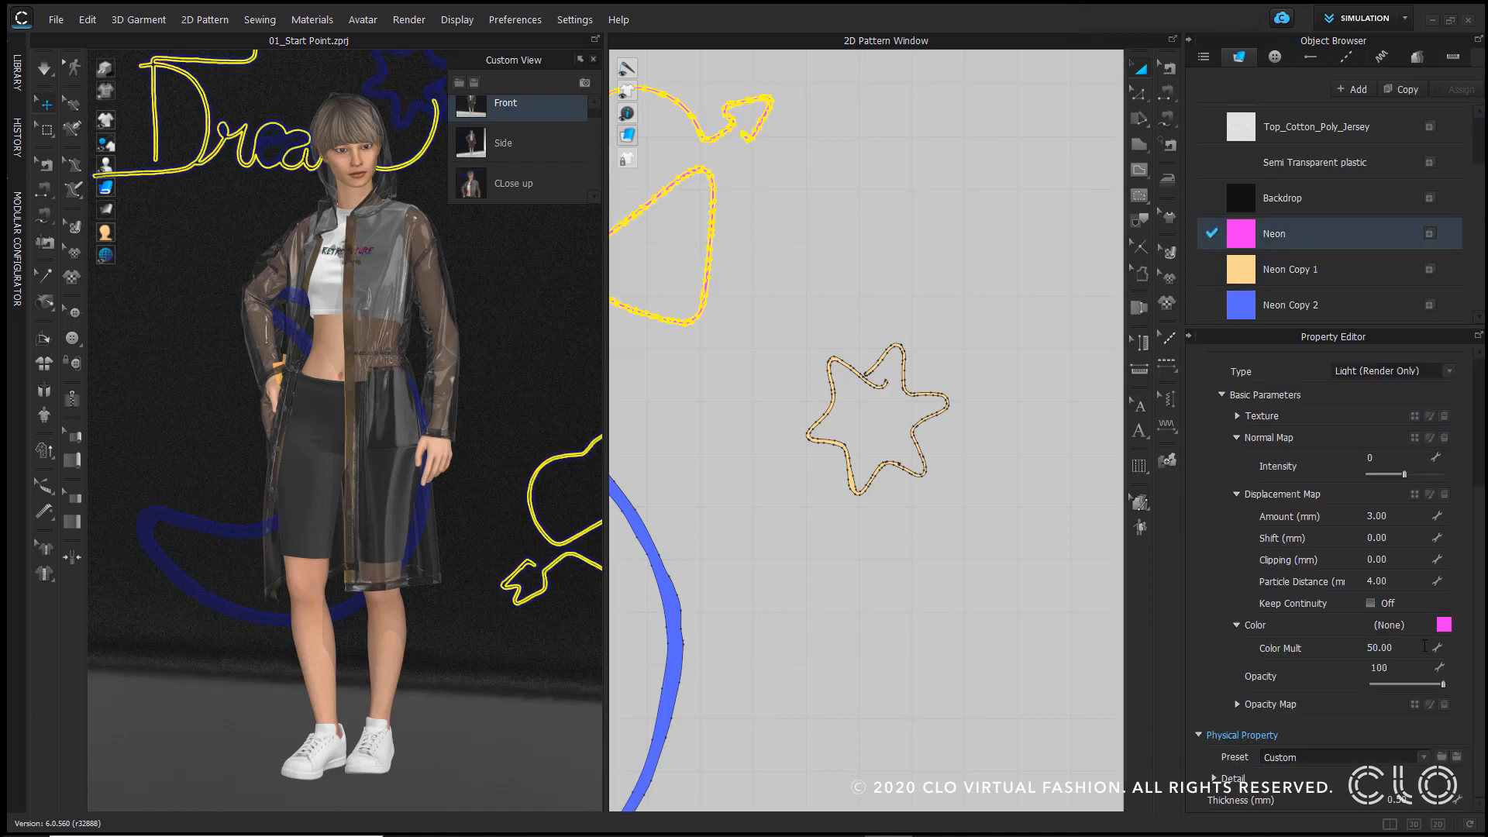
scroll(1375, 414, up, 1)
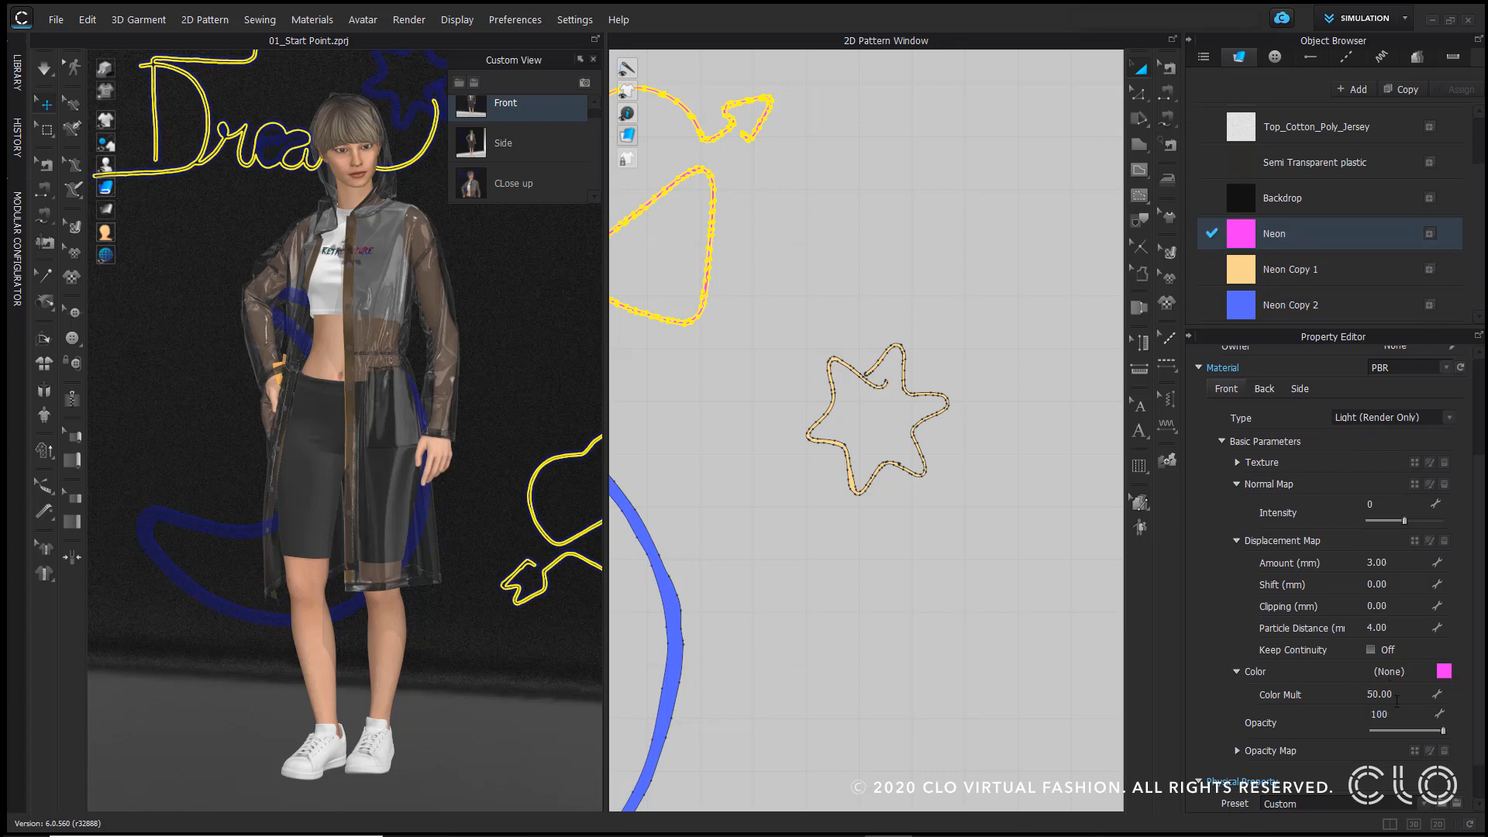
click(1300, 391)
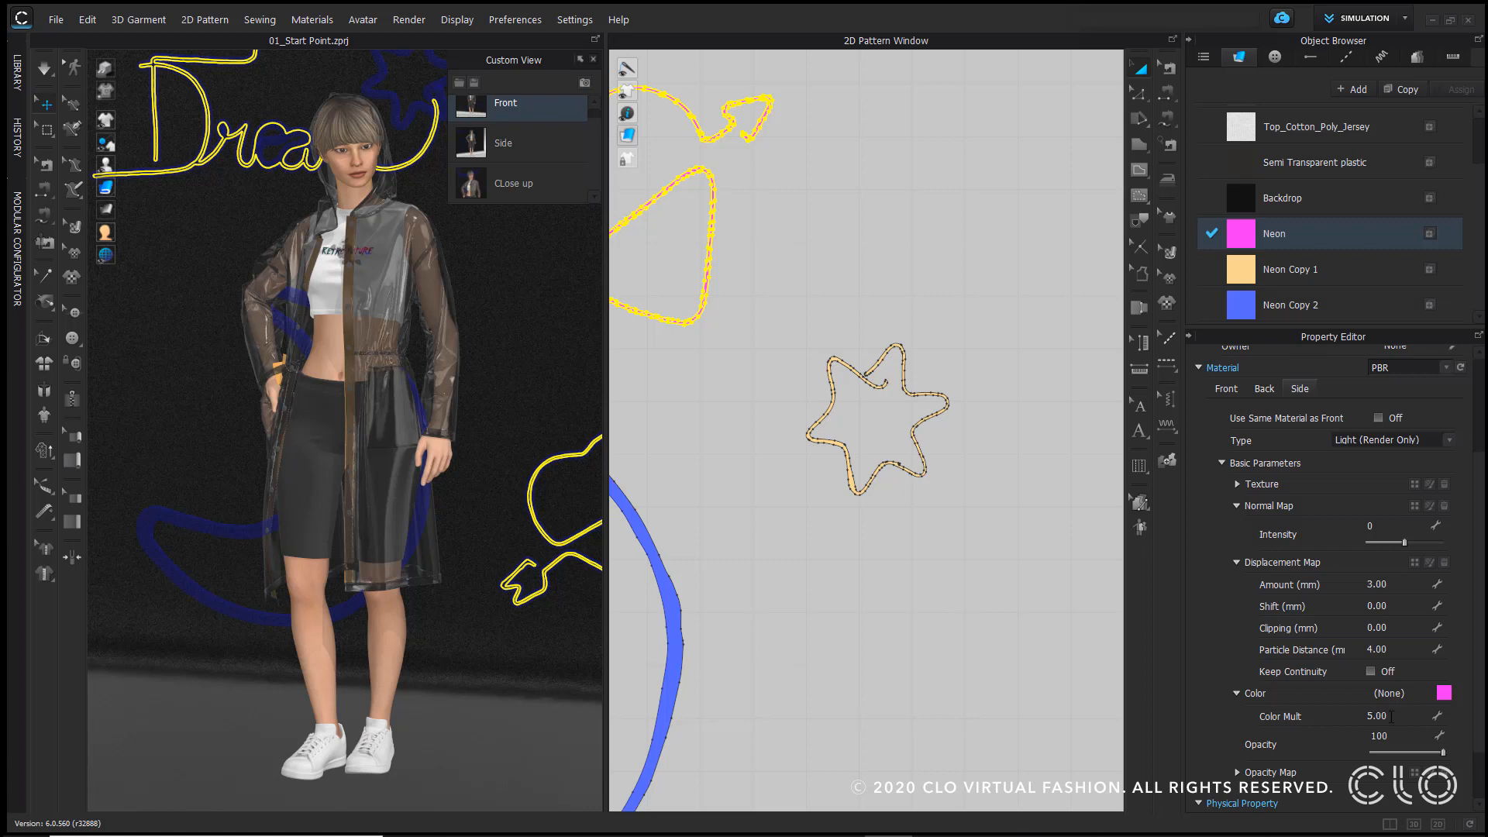
click(1302, 278)
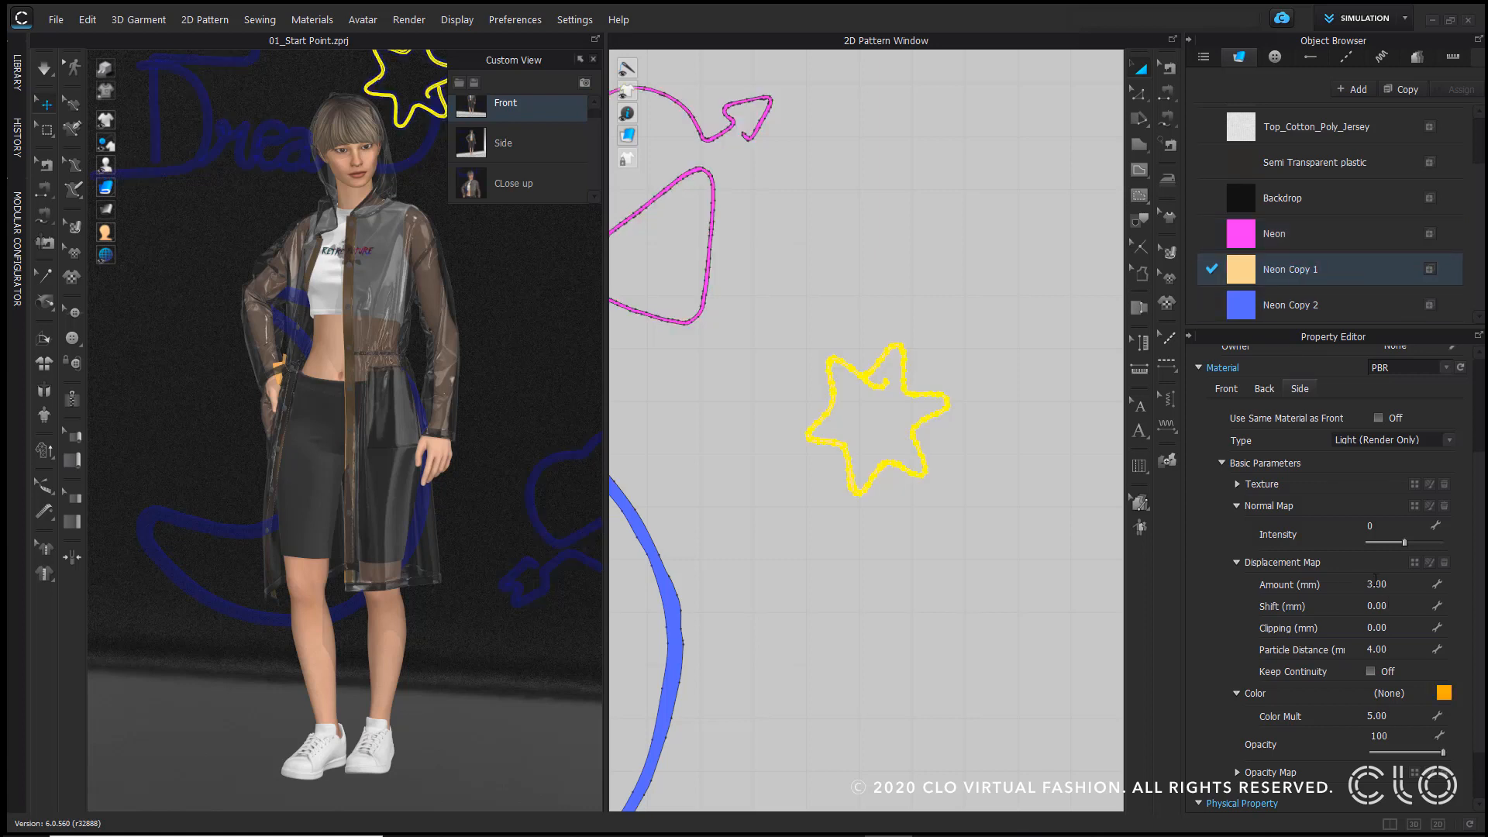
click(1224, 390)
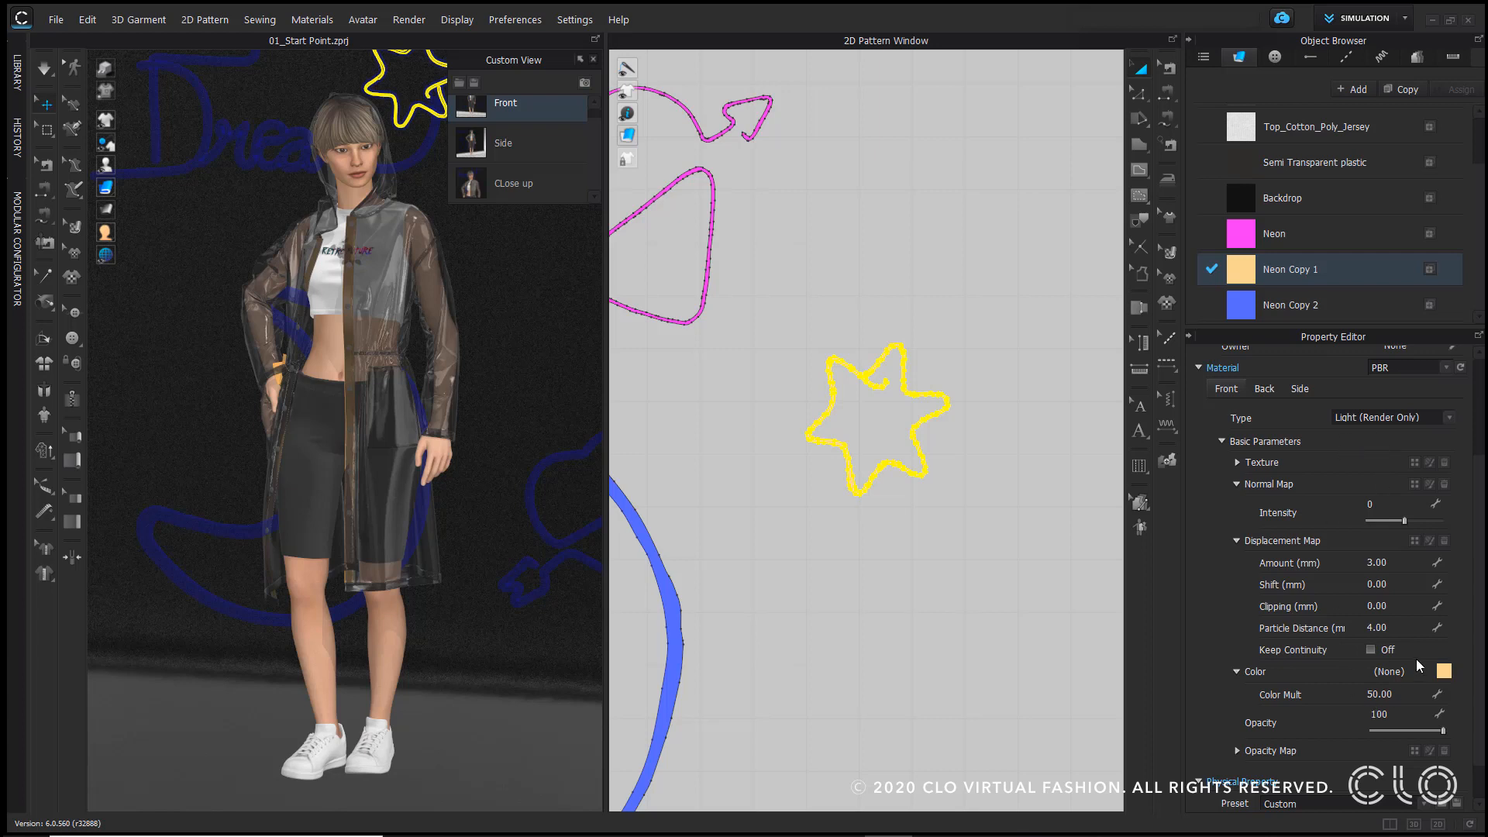
click(1301, 390)
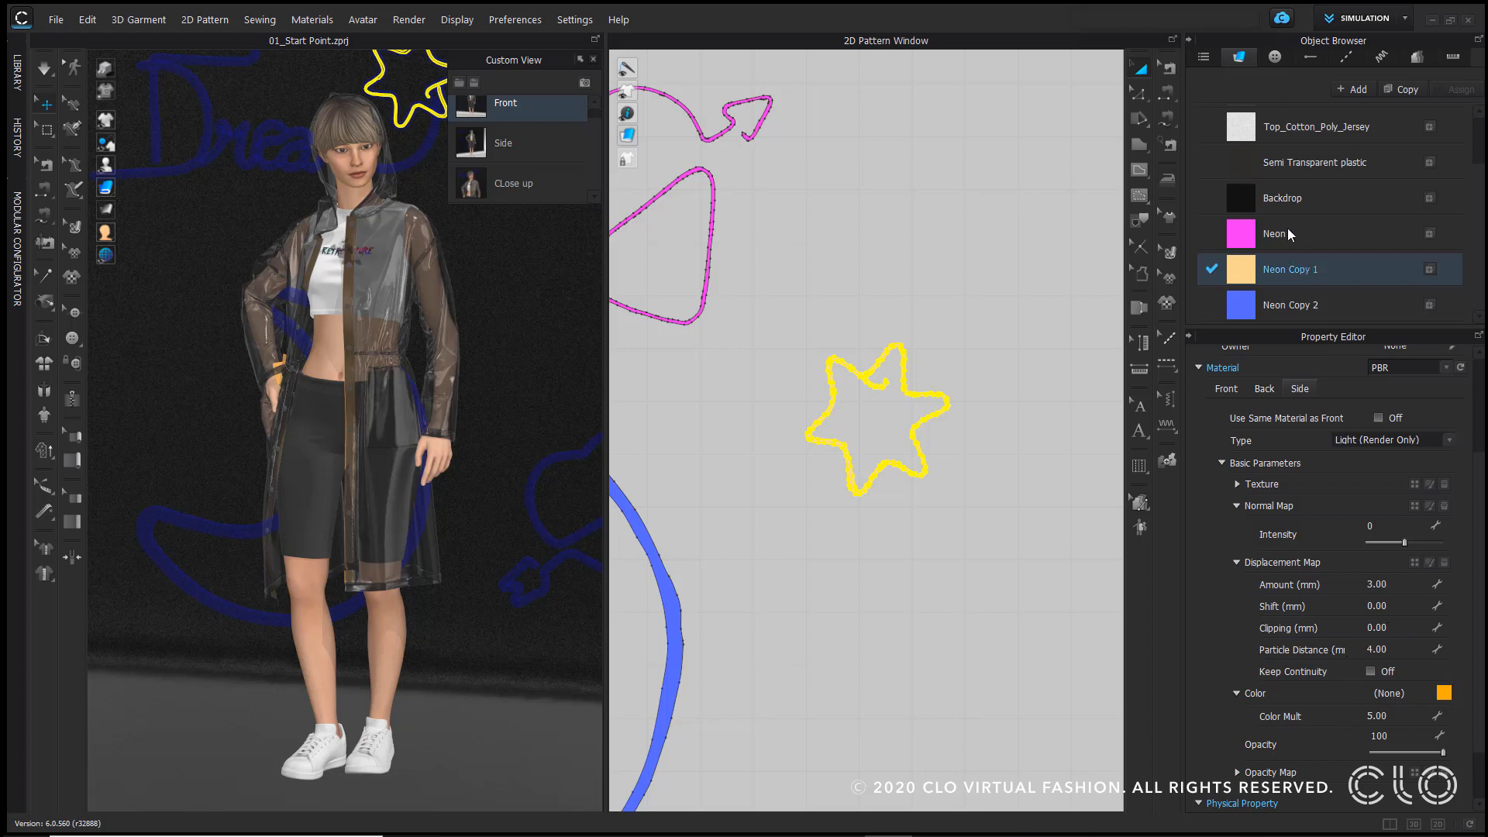
click(1283, 199)
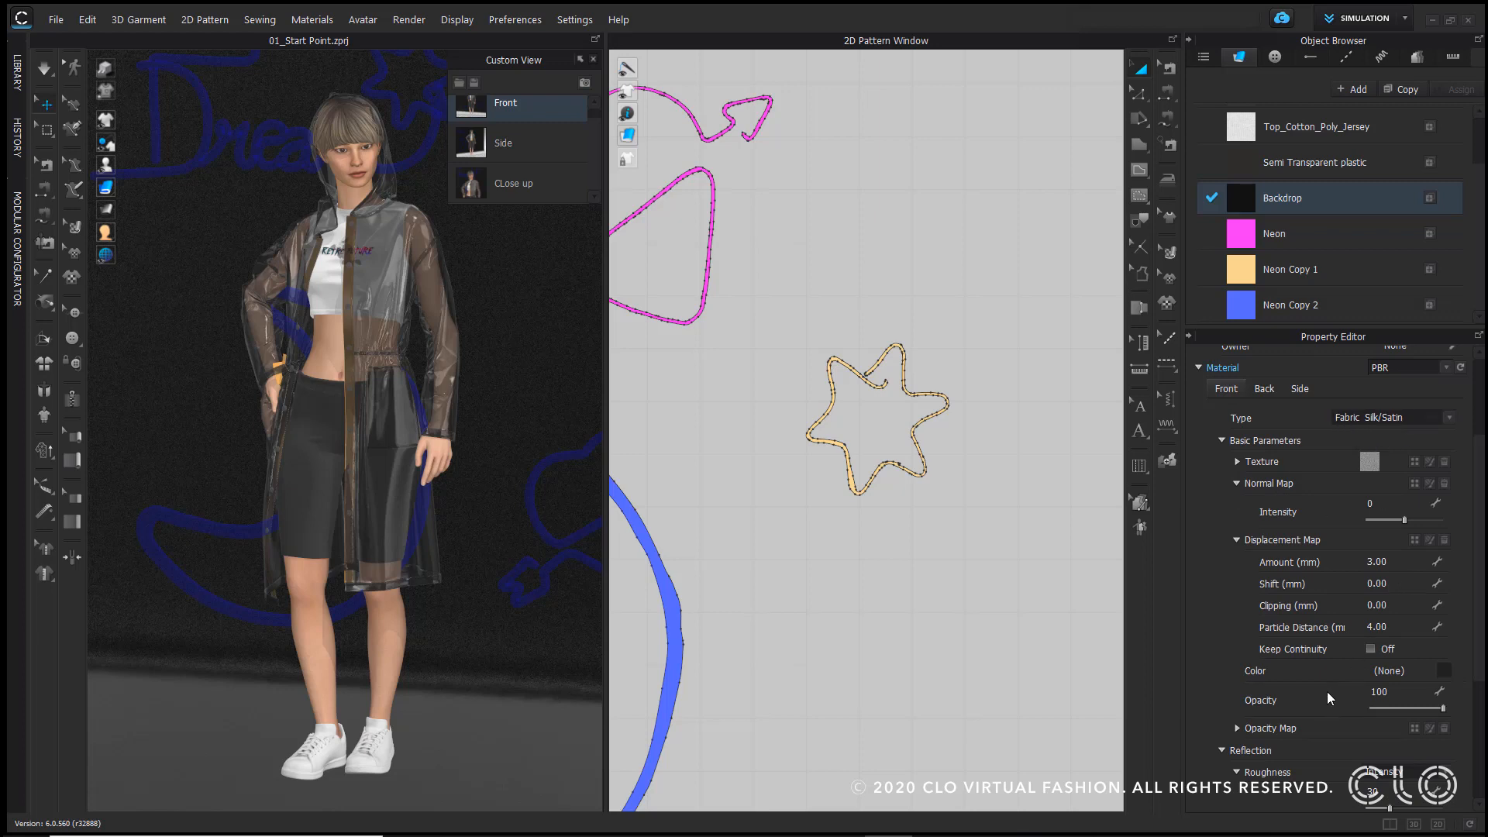
scroll(1327, 691, down, 3)
scroll(1313, 683, down, 2)
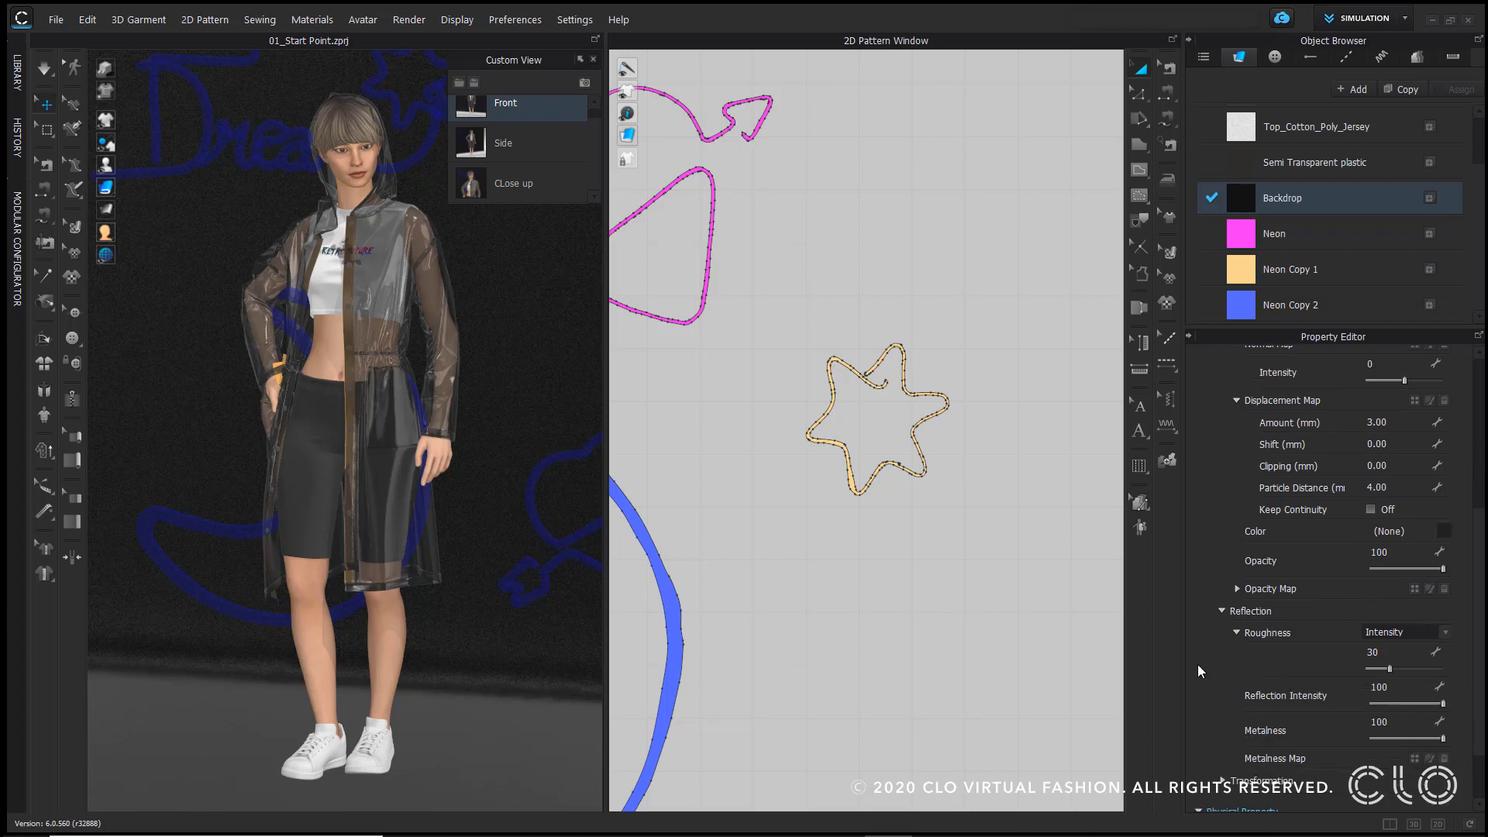
Step: Open the render window, start an interactive render of the backdrop scene and show the light settings
click(917, 248)
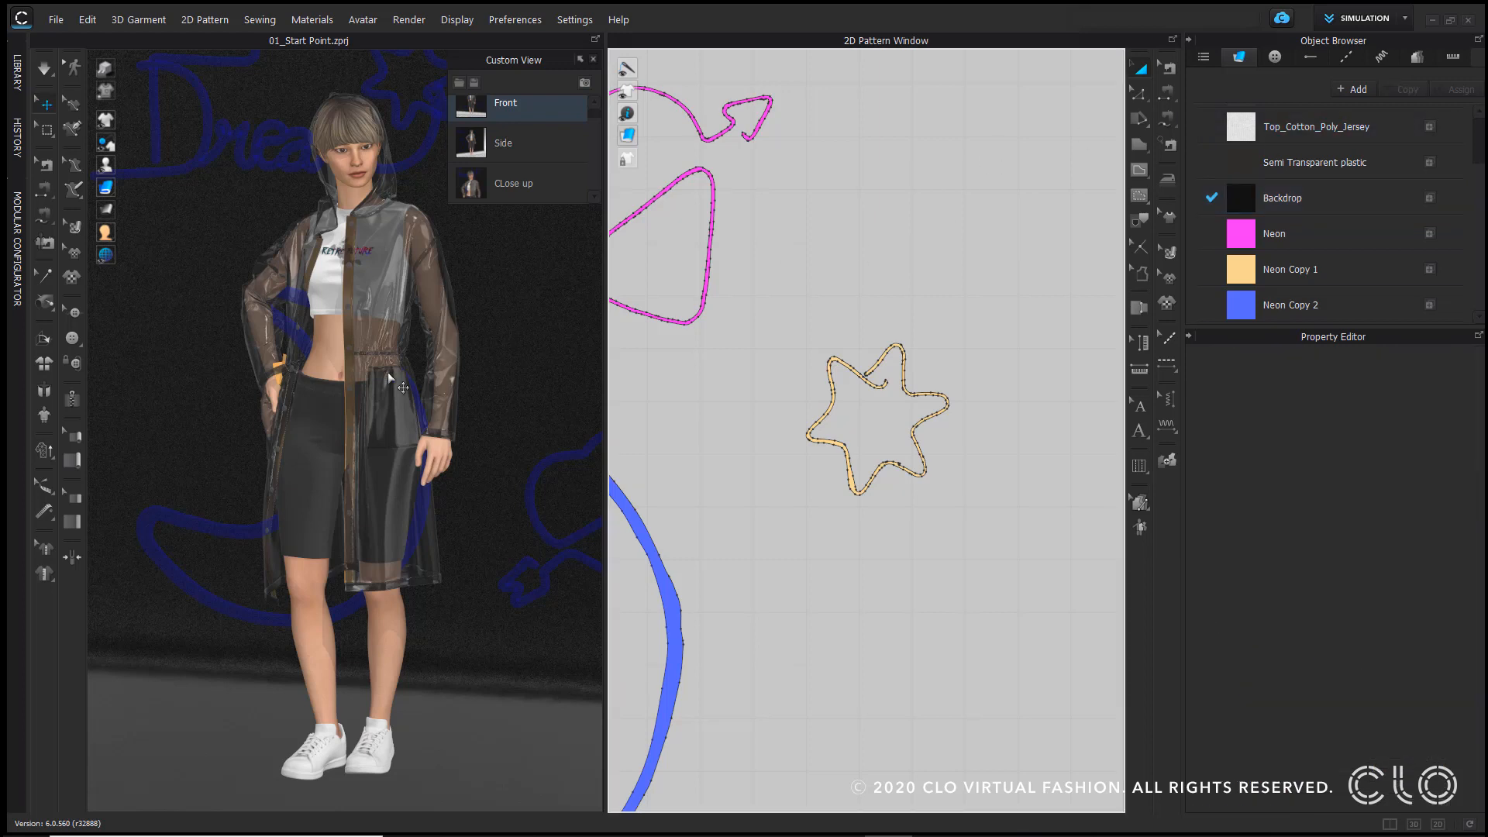
click(408, 19)
click(434, 37)
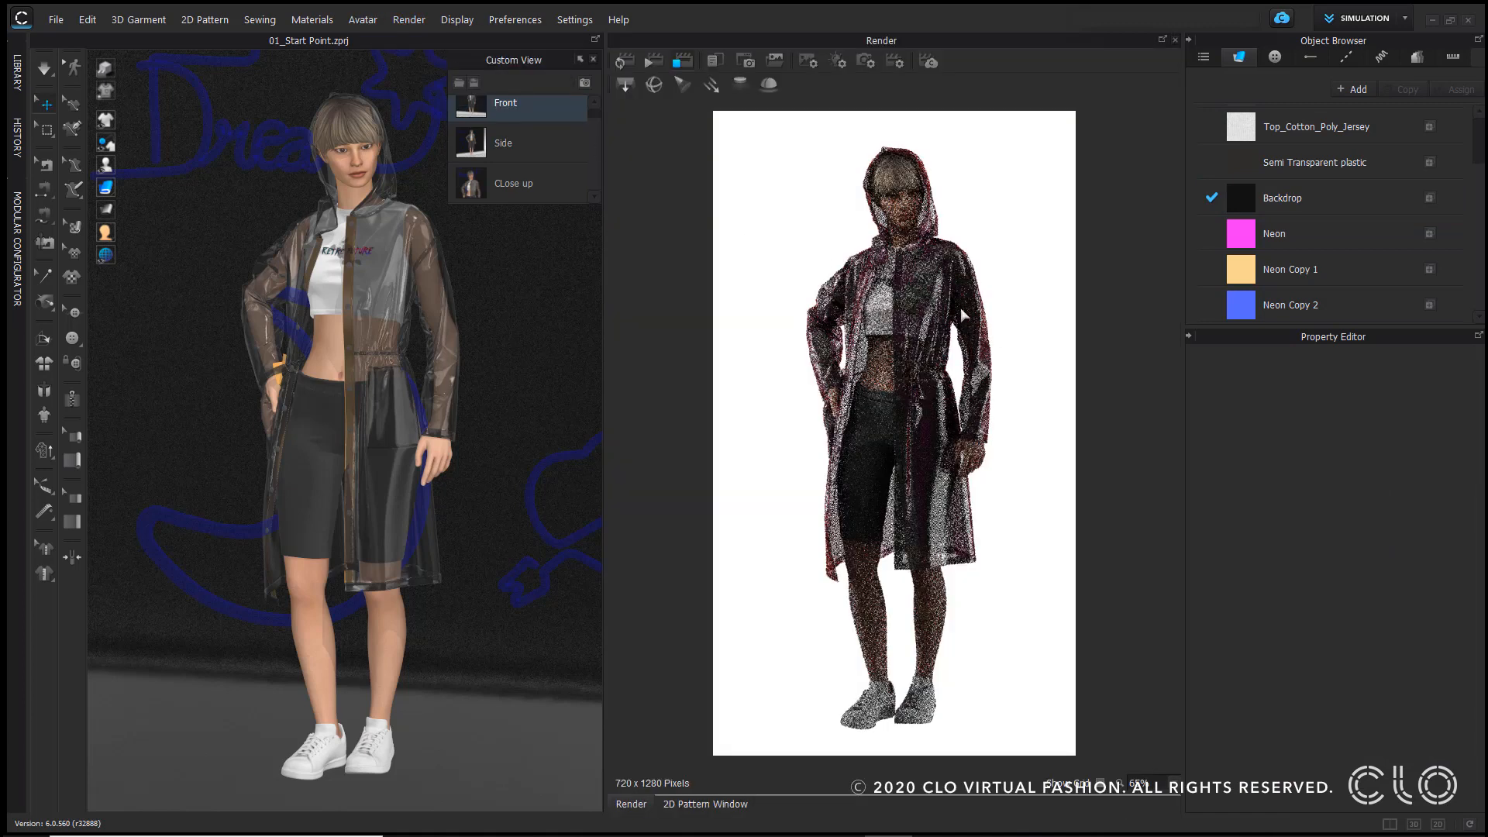
click(623, 61)
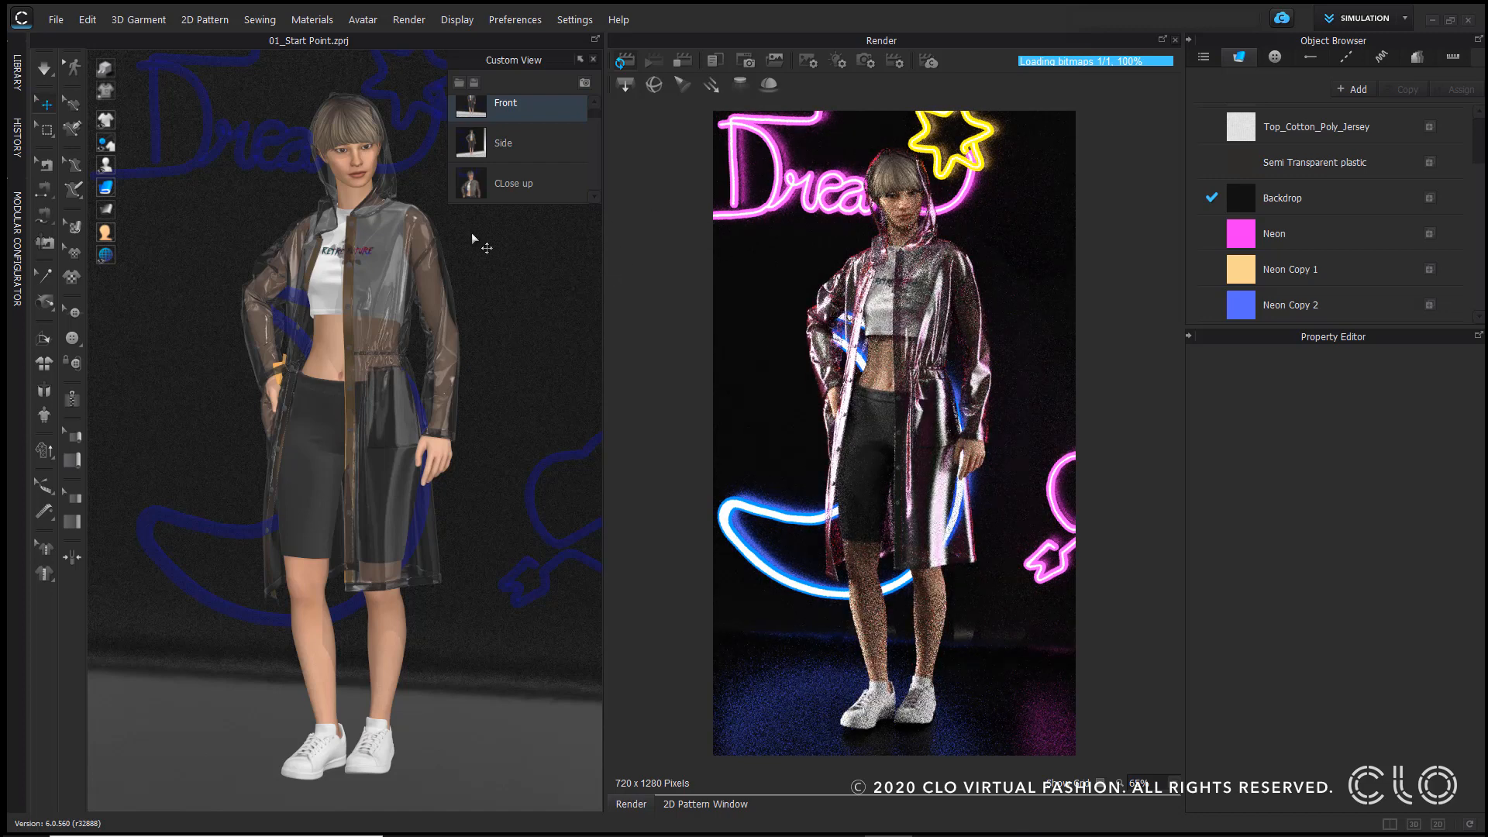
click(837, 60)
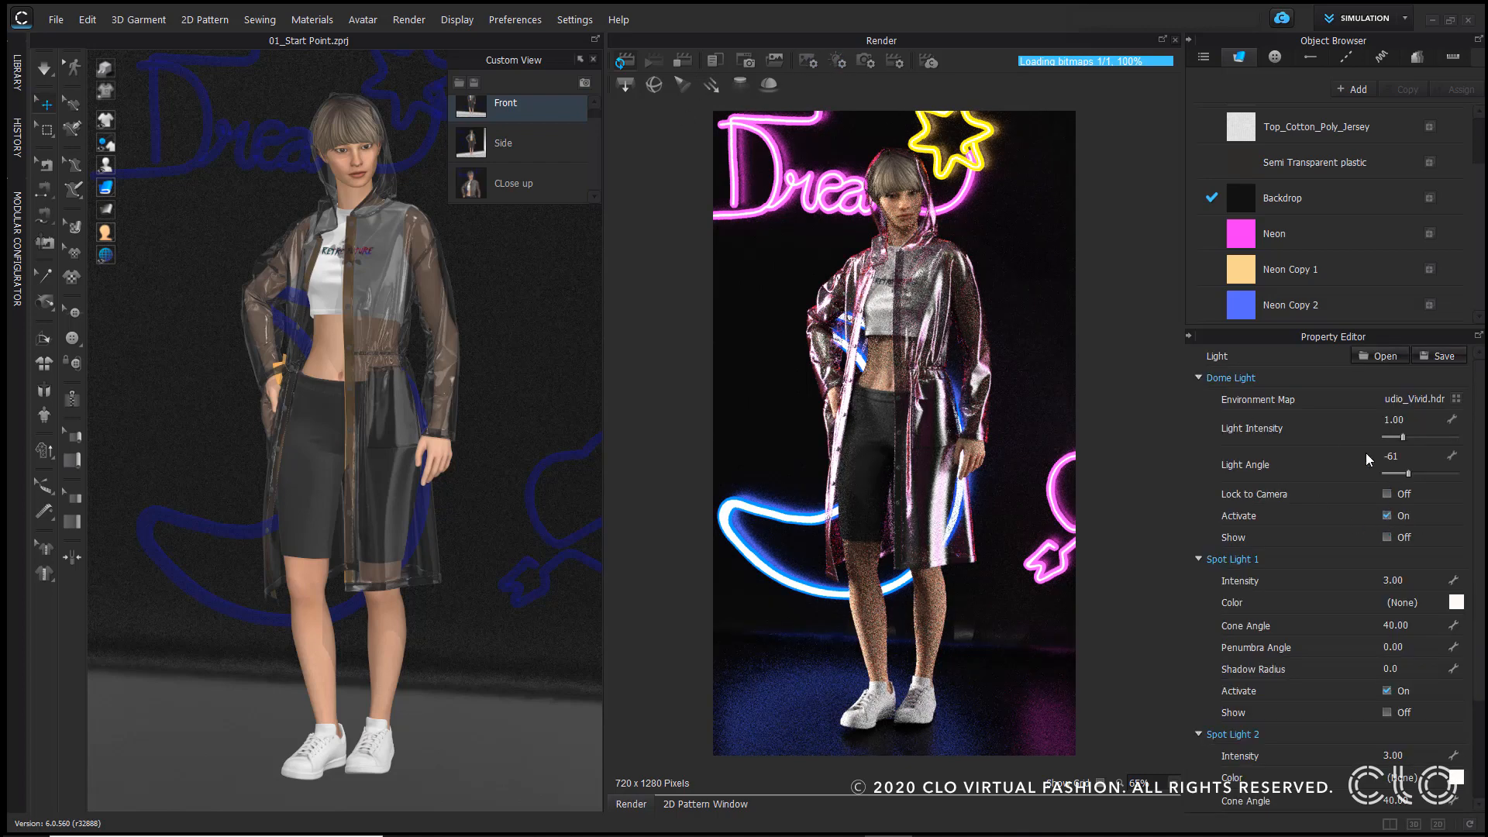
Step: Set the dome light intensity to 0.1
click(1395, 419)
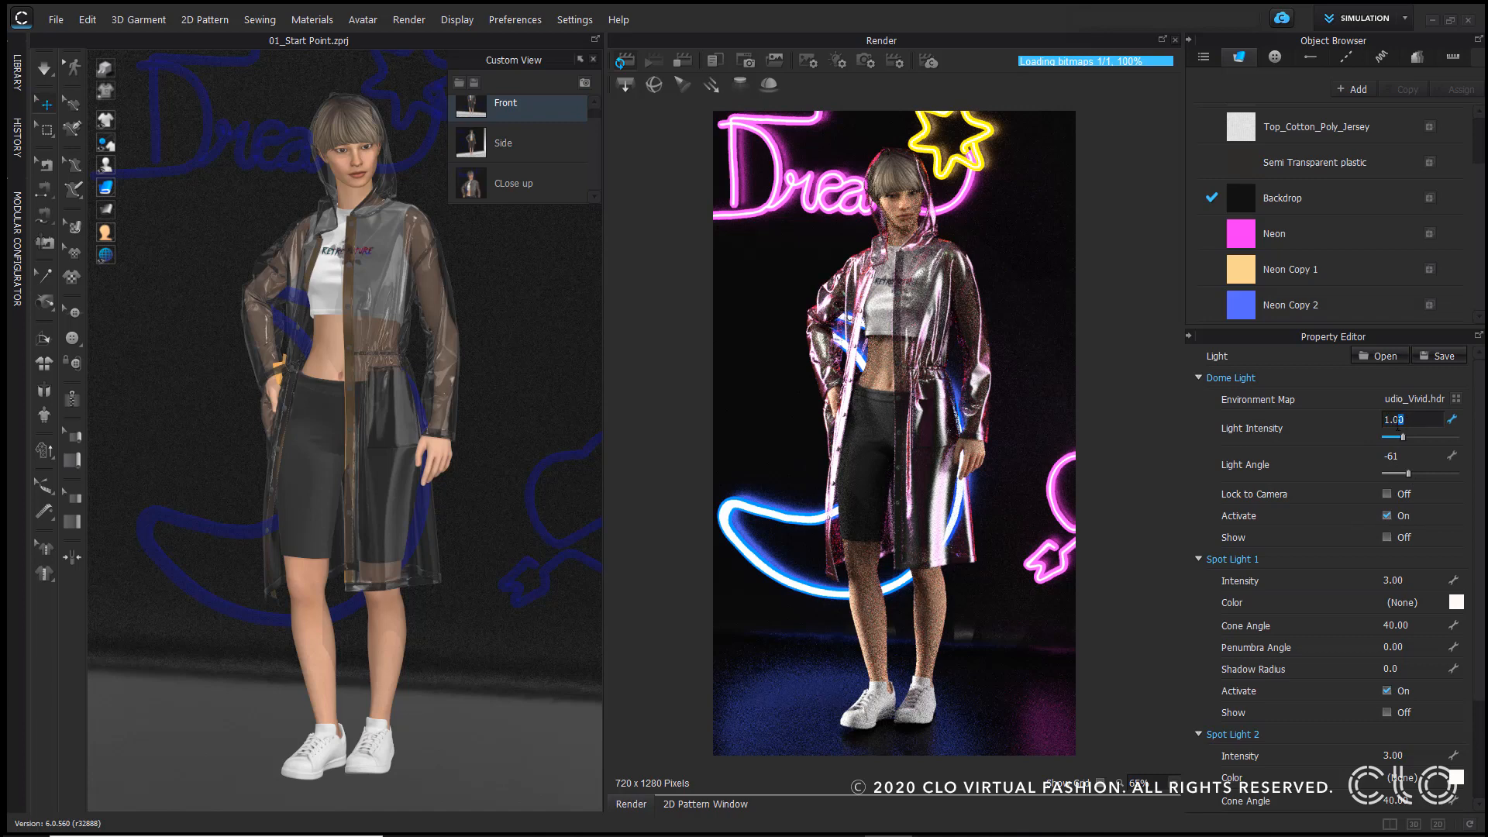
key(BackSpace)
key(BackSpace)
key(BackSpace)
text(0.1)
key(Return)
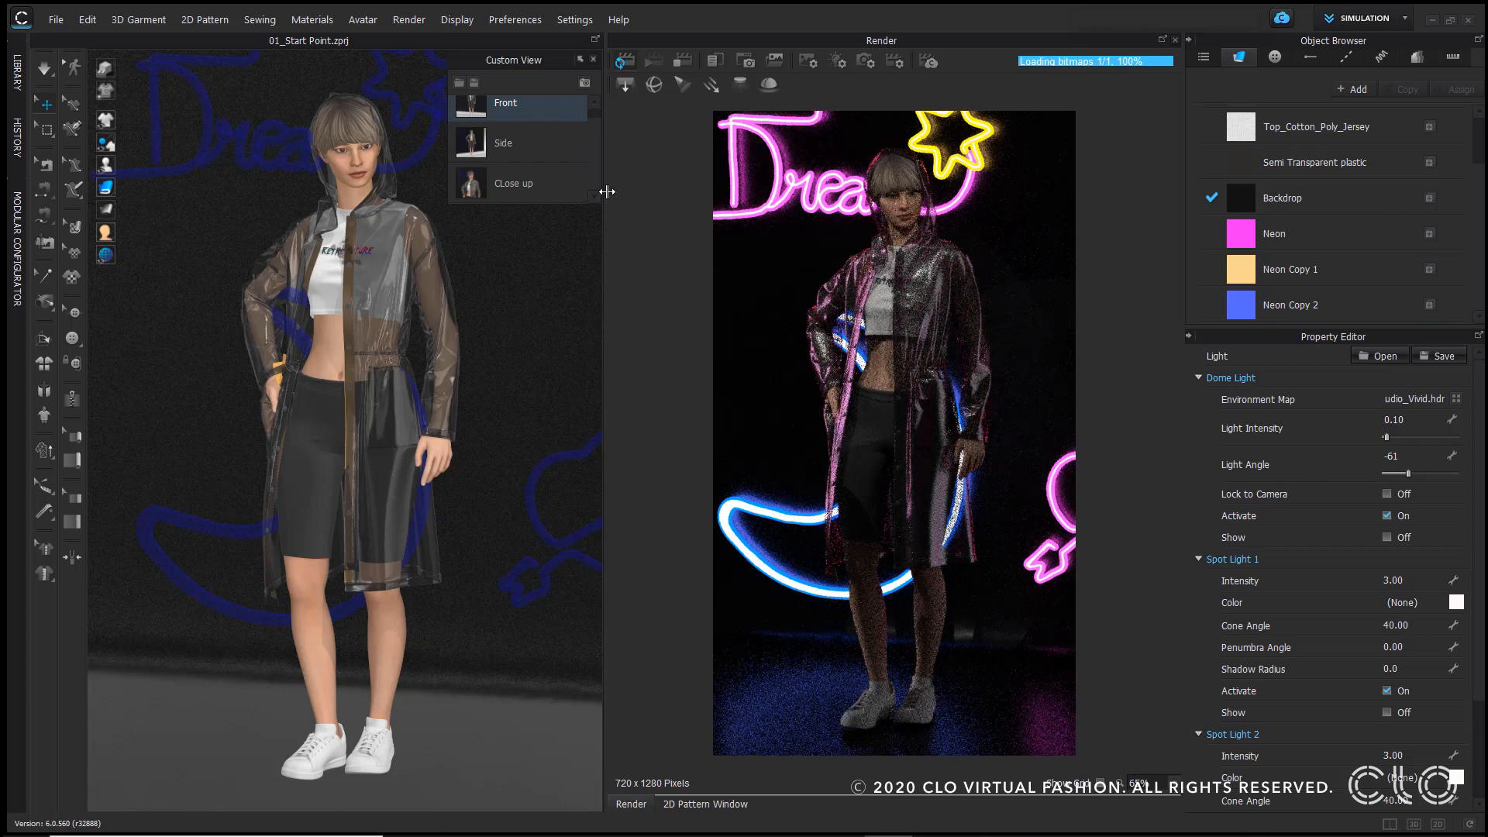
Step: Set Spot Light 1 intensity to 5 and its colour to pink FF4BFF
click(1412, 580)
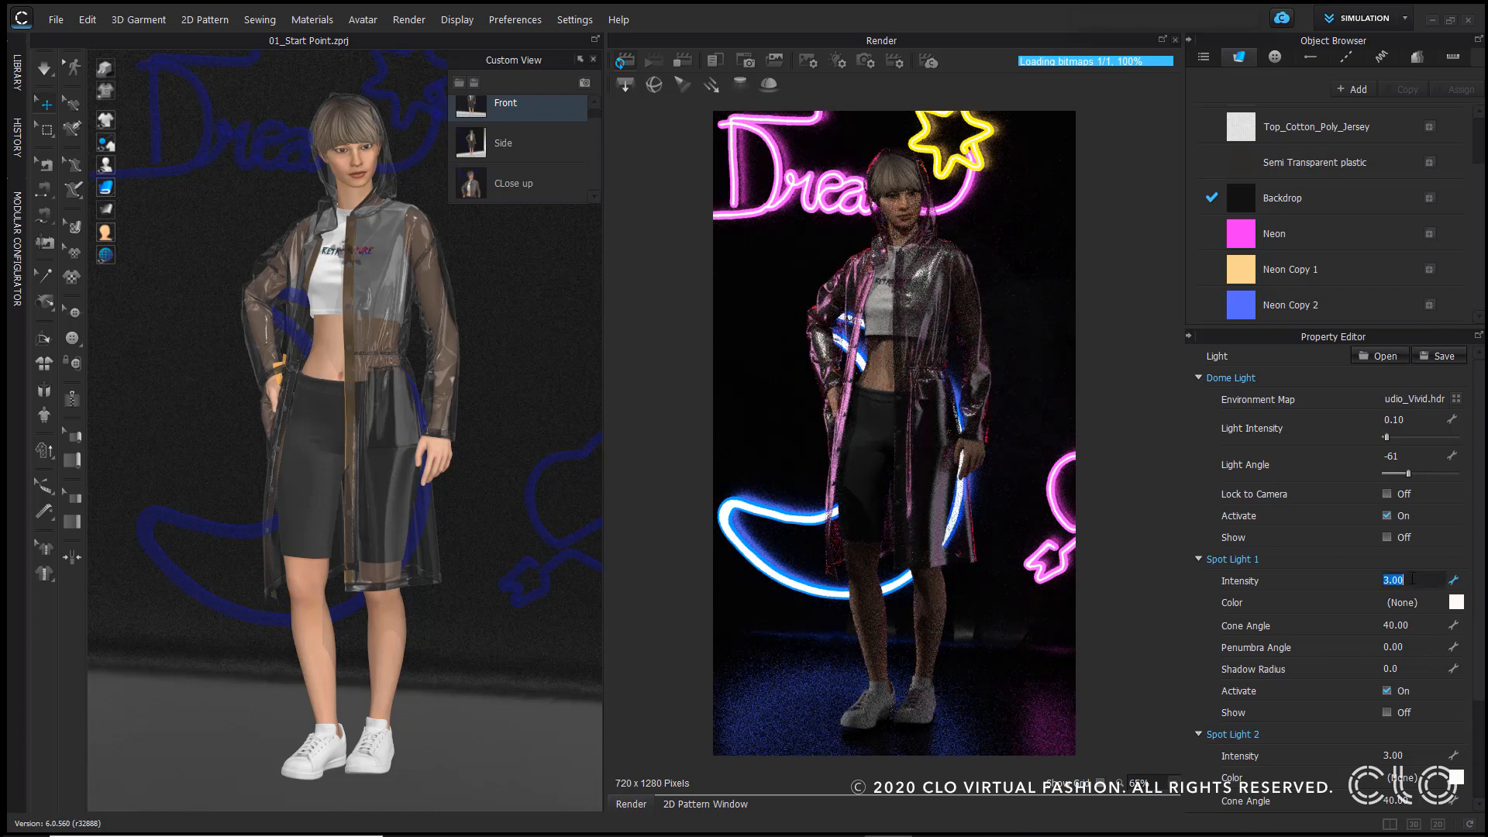
text(5)
click(1456, 602)
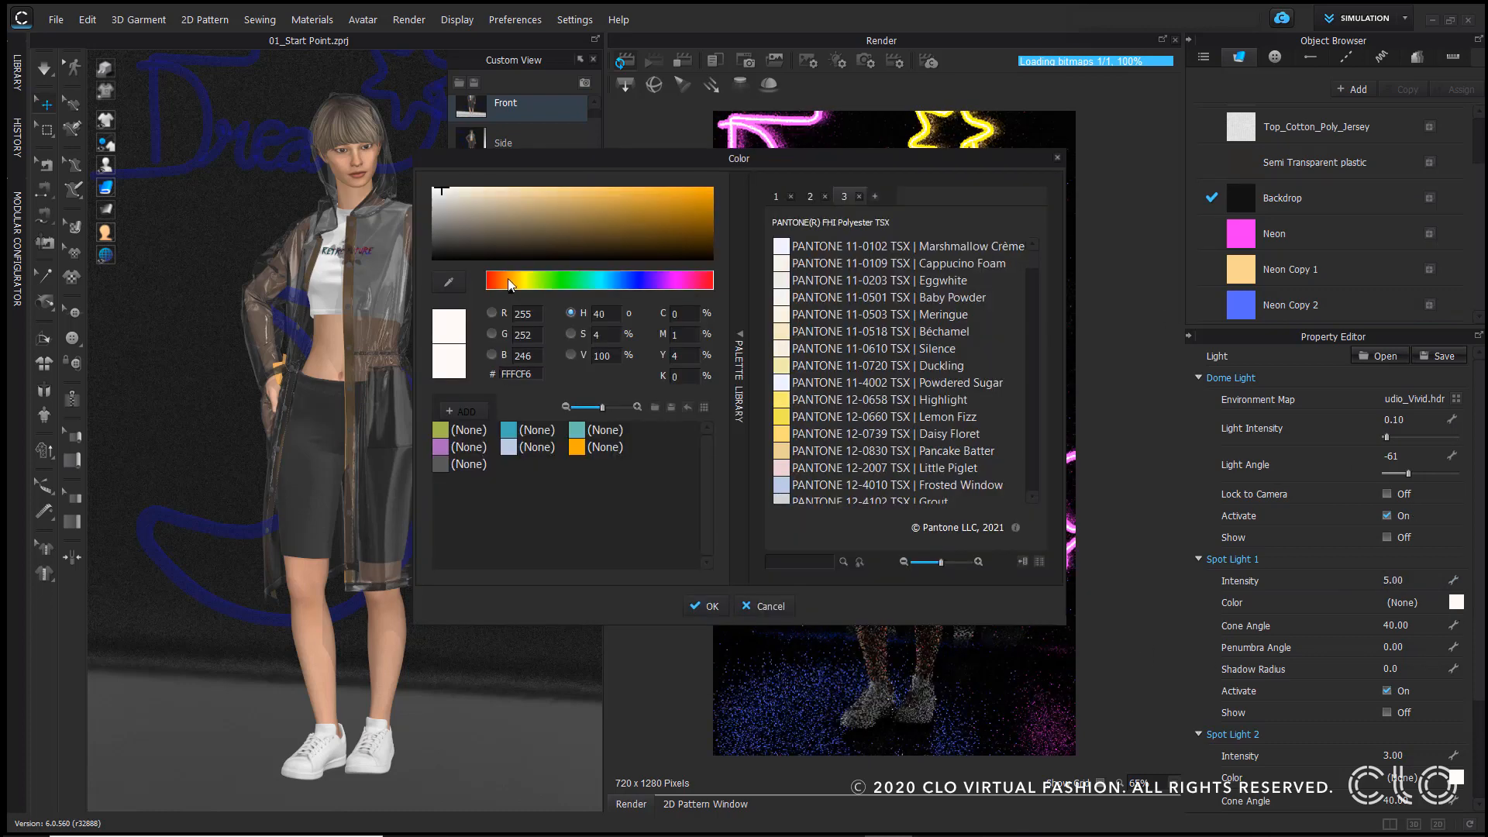
click(677, 282)
click(569, 187)
drag(537, 160, 126, 154)
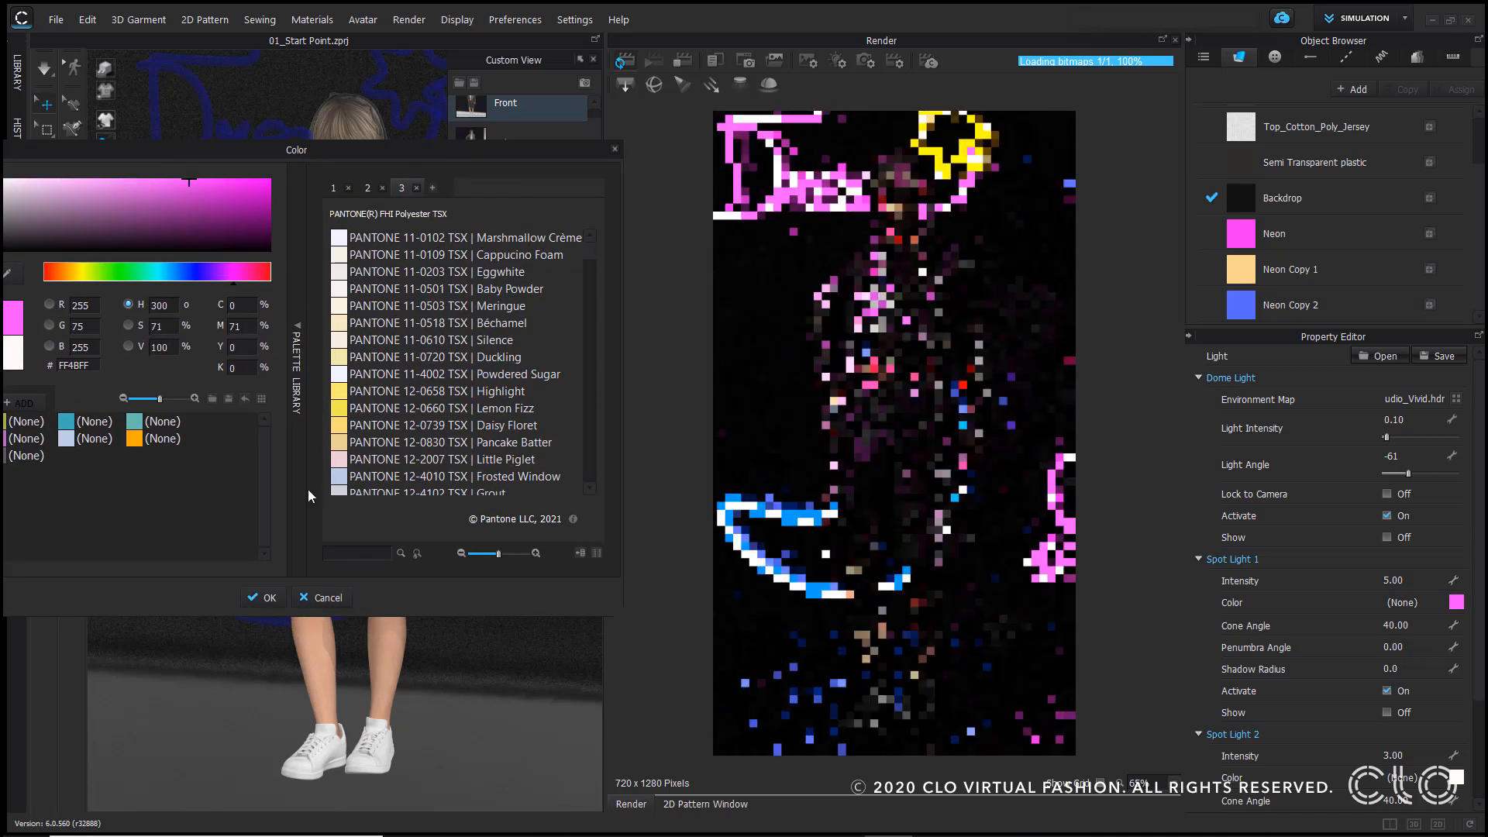
click(262, 598)
Step: Set Spot Light 2 intensity to 5 and its colour to blue 3055DA
scroll(1399, 756, up, 2)
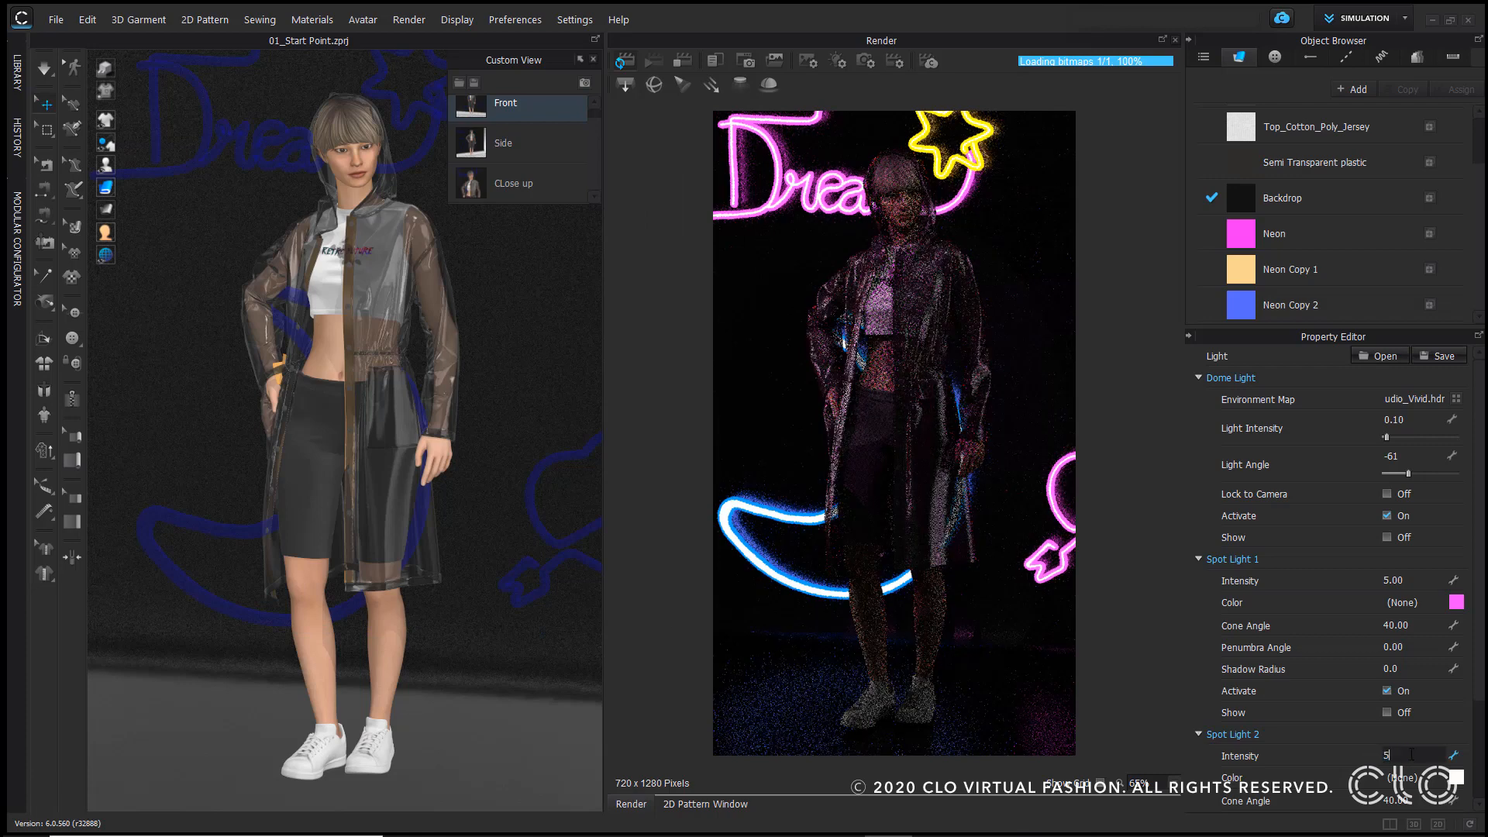
click(1454, 777)
click(632, 280)
click(652, 197)
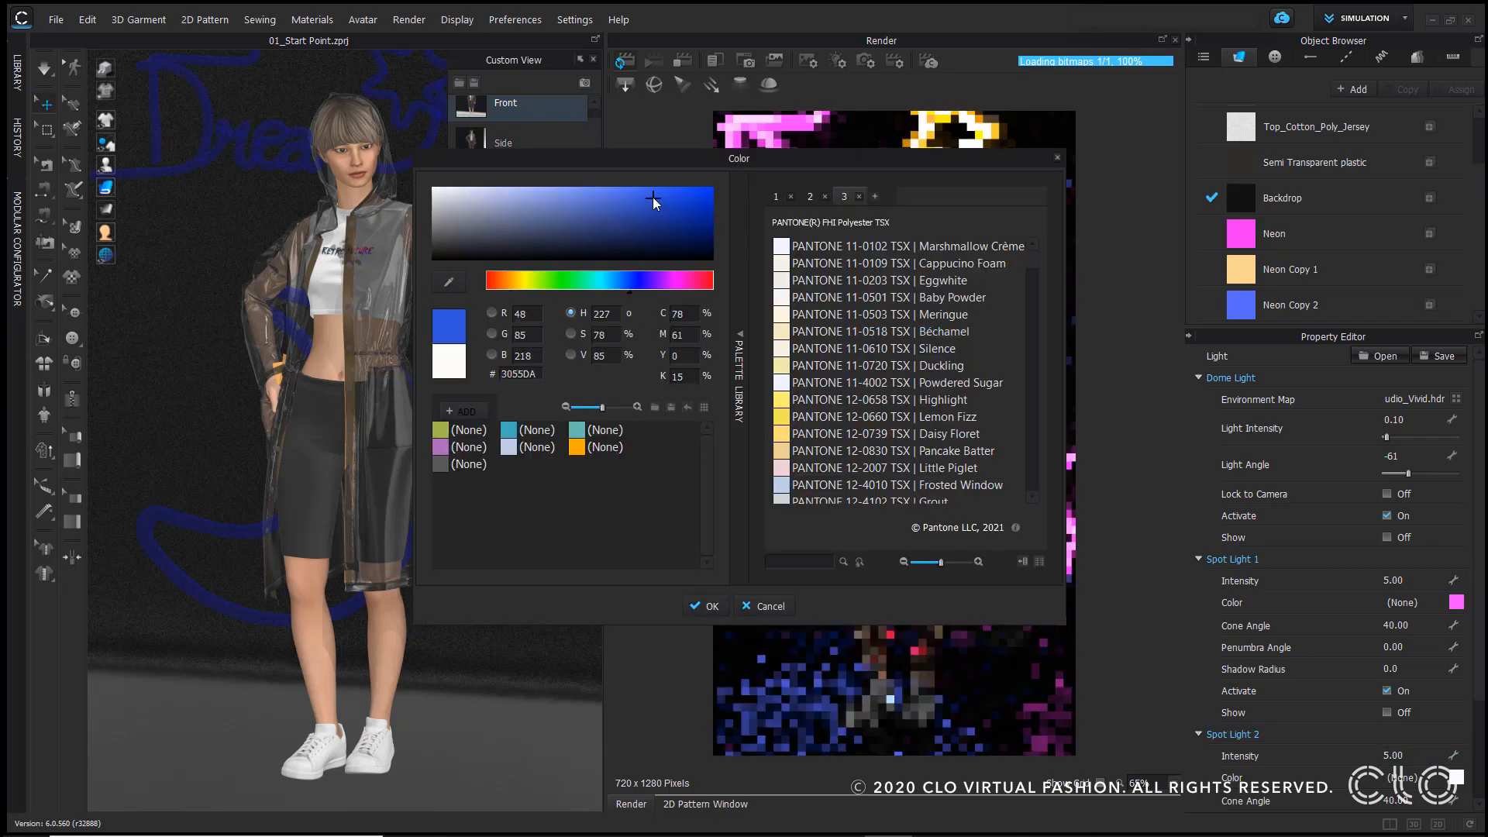
click(704, 606)
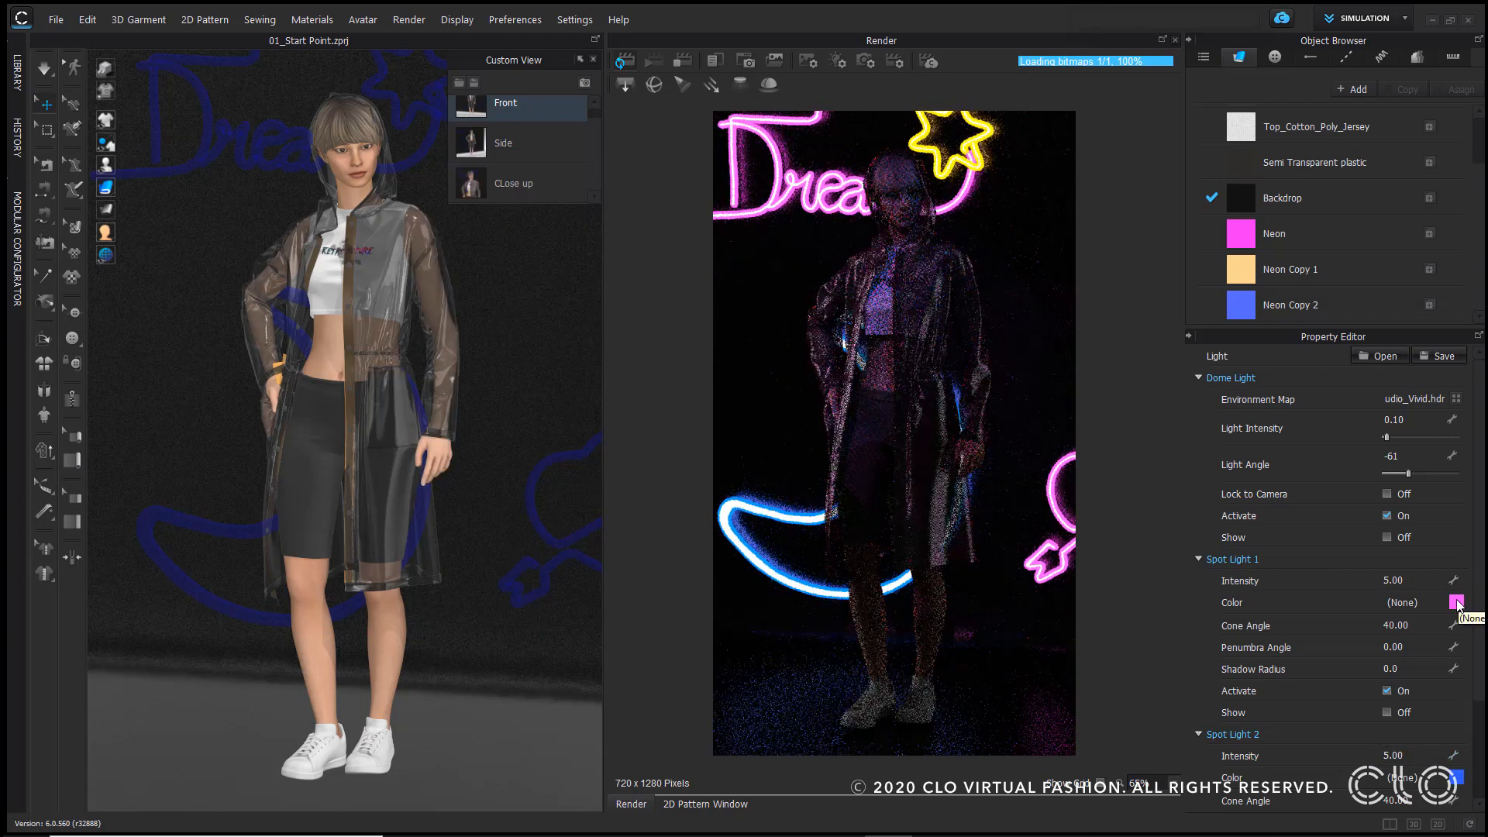
Step: Set the dome light intensity to 0.5
double_click(1395, 420)
text(50)
key(Return)
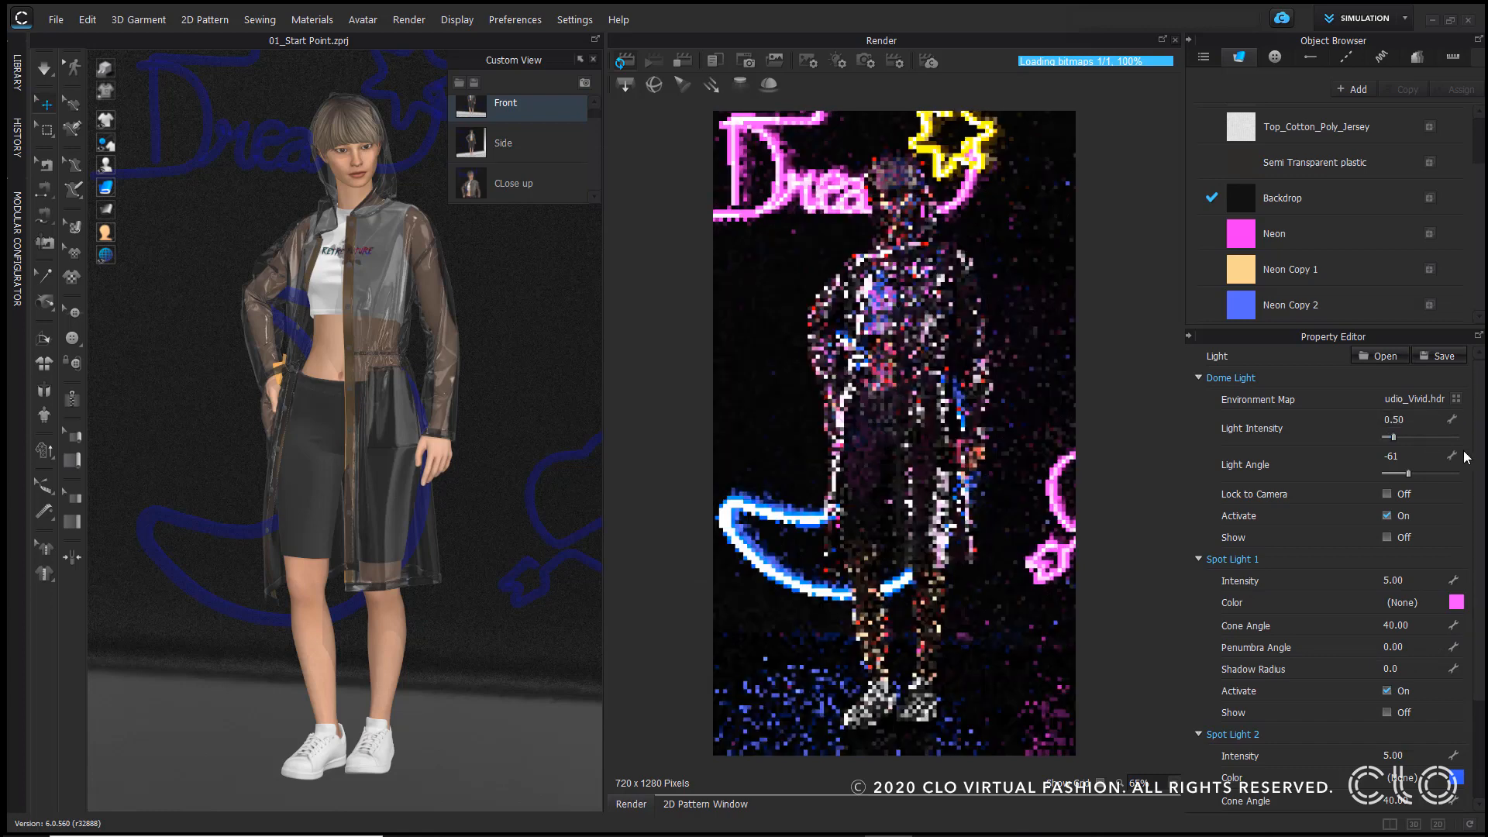
Step: Switch the render to the Close up custom view and open the camera and render settings
click(506, 146)
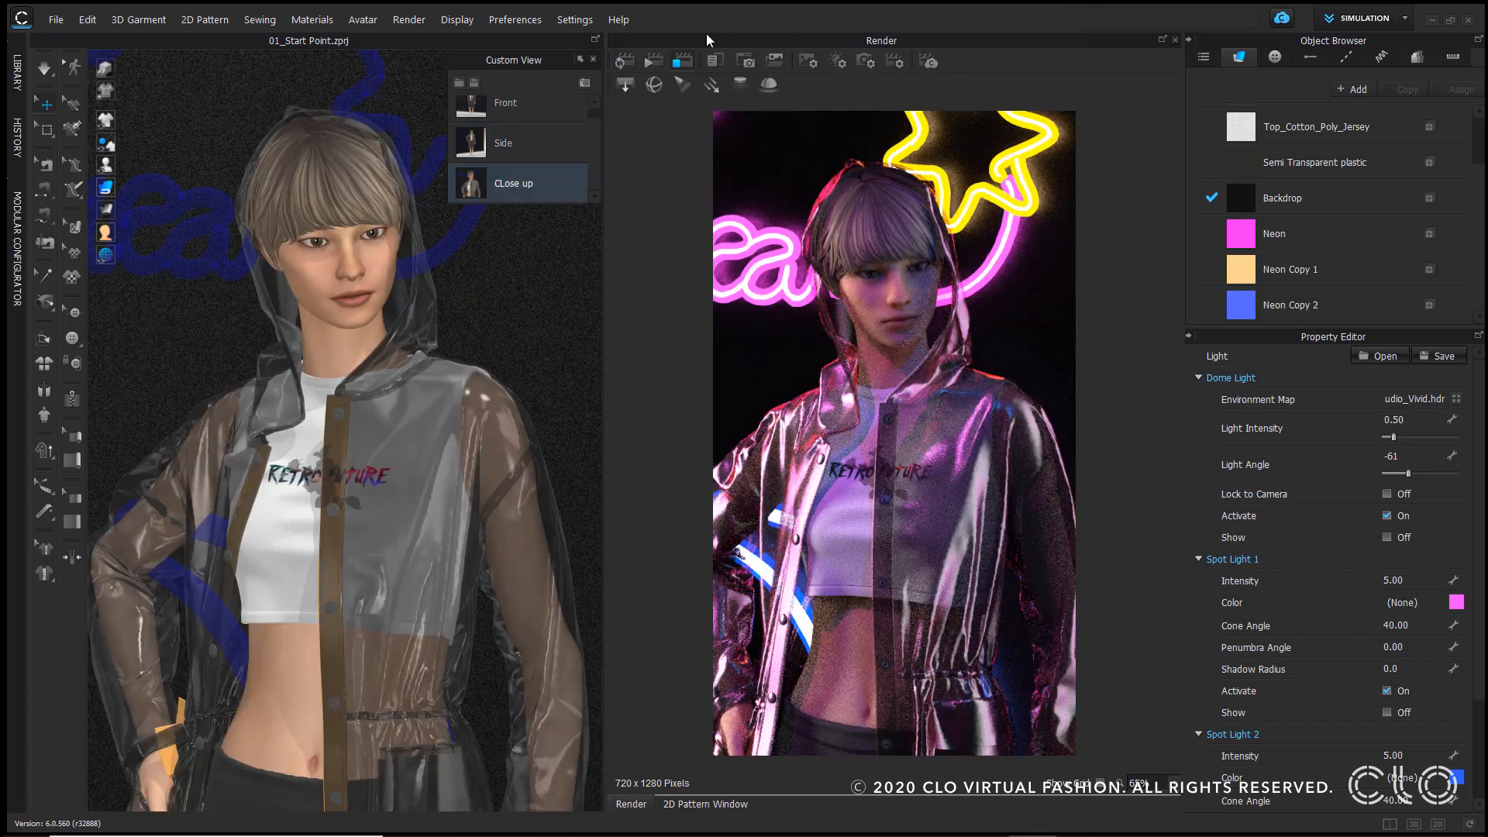
click(862, 61)
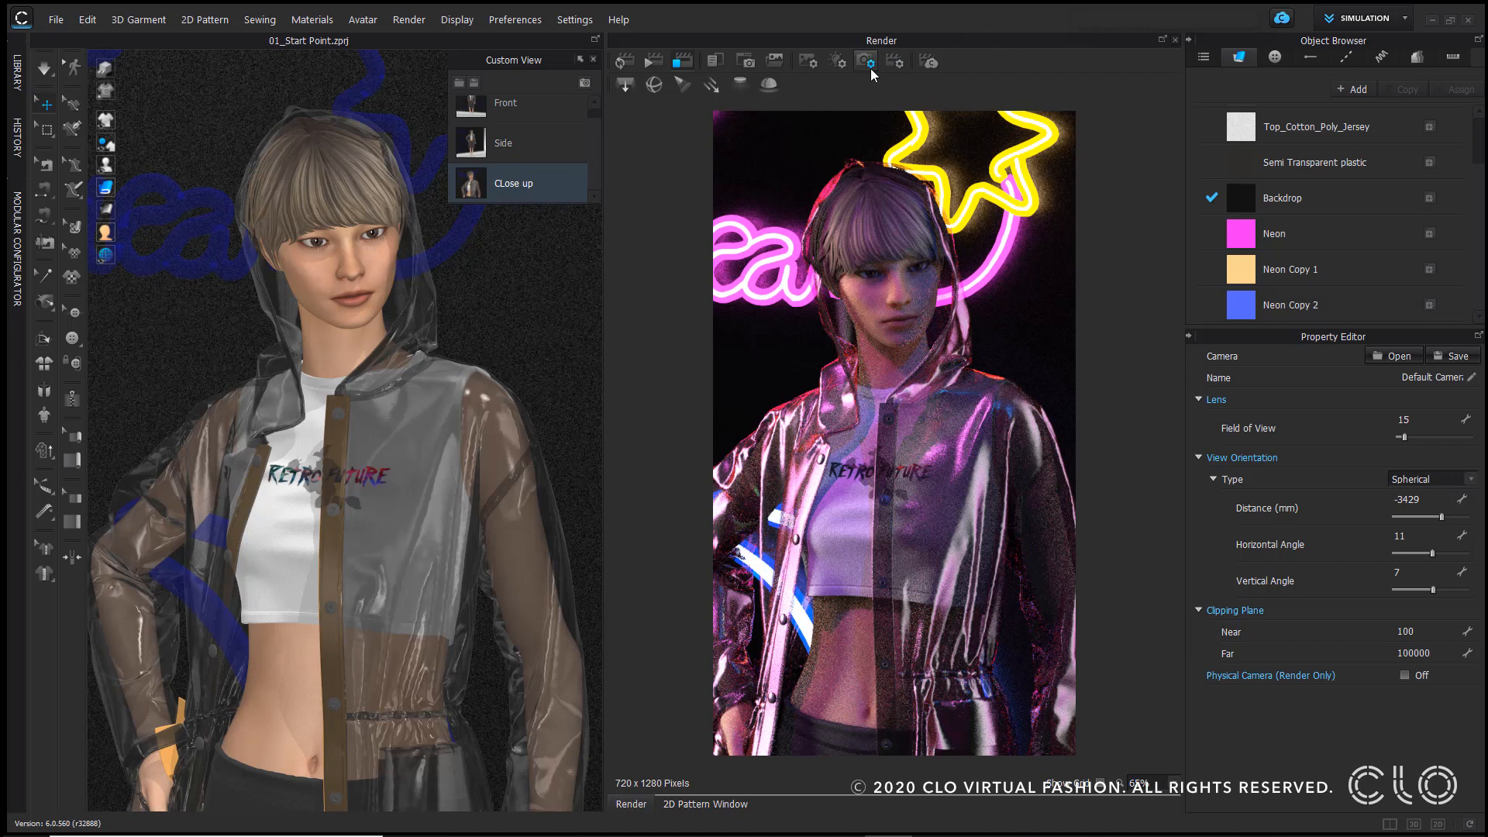
click(896, 61)
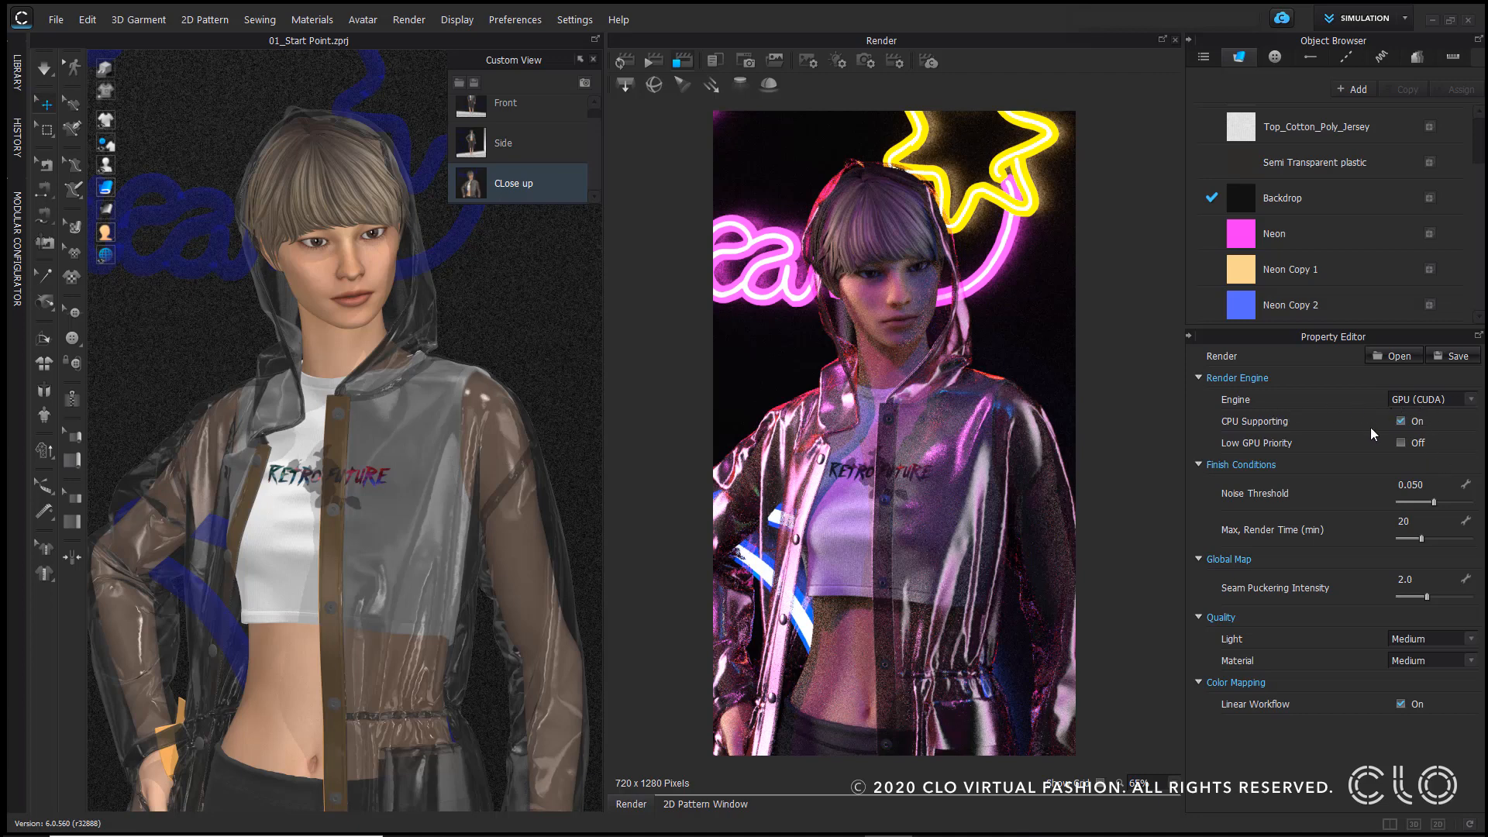
Step: Set the render noise threshold to 0.01 and light quality to High, then restart the interactive render
click(1410, 487)
text(0.01)
key(Return)
click(1451, 640)
click(1418, 677)
click(651, 59)
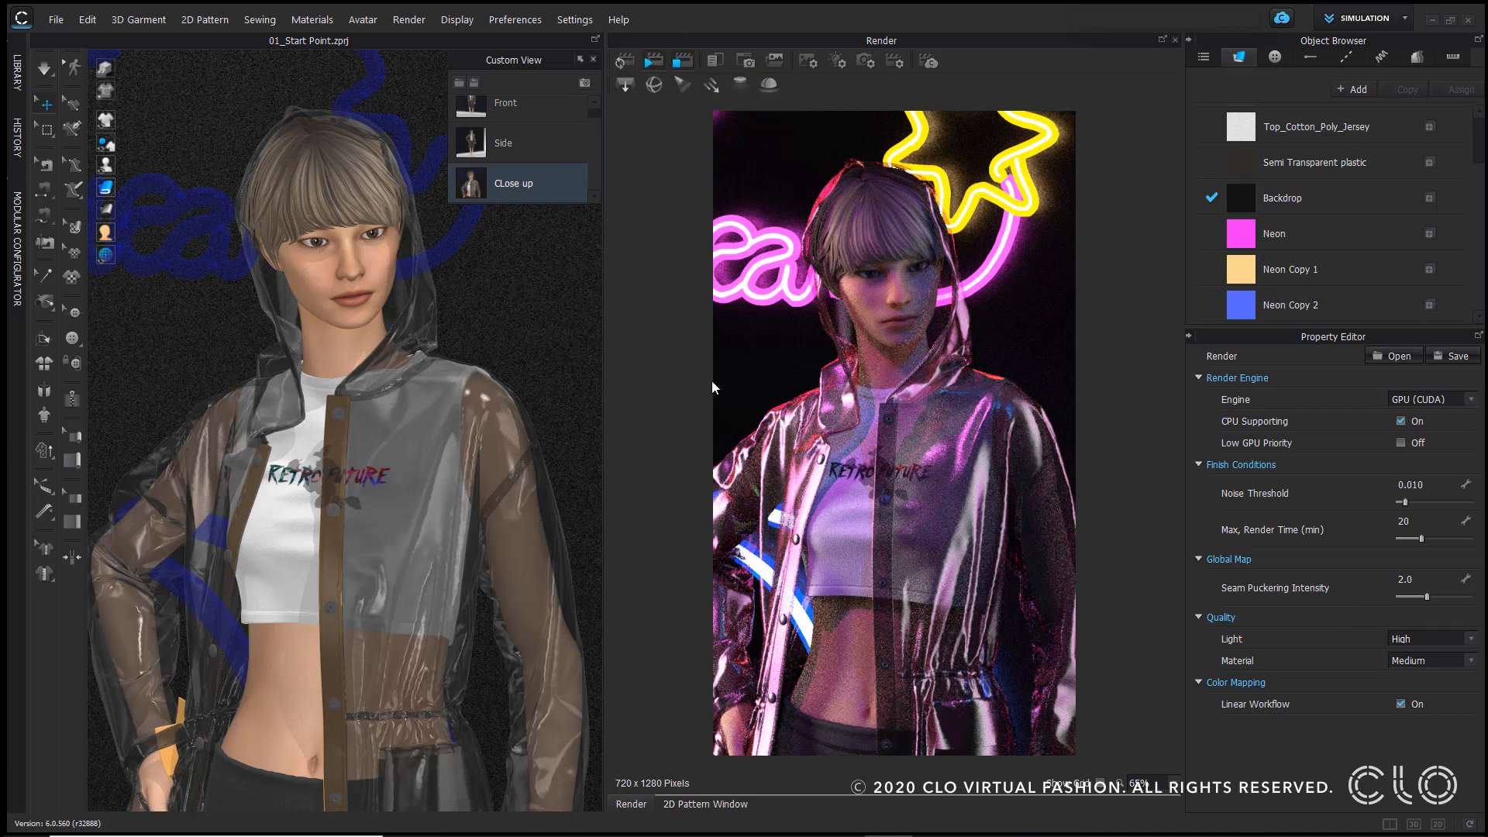